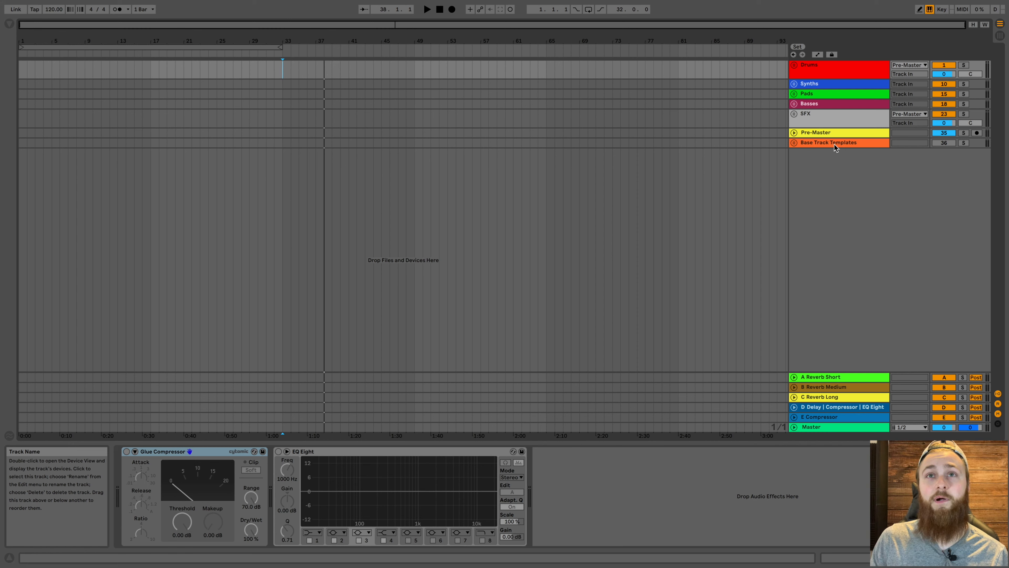
- Expand the Base Track Templates group, inspect the device chains of the Base Audio and Base MIDI tracks, and collapse the group
{"action": "left_click", "coordinate": [794, 143]}
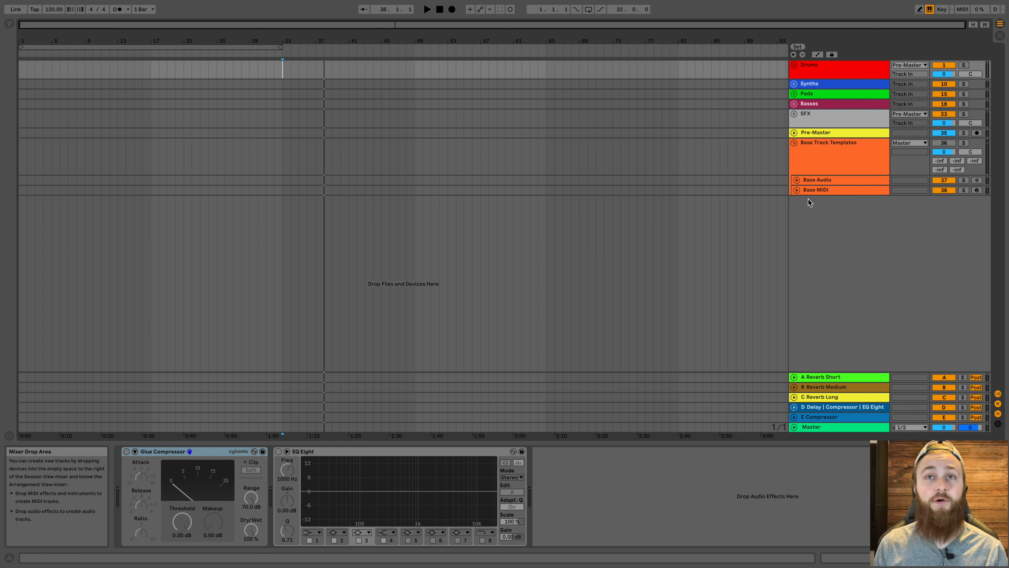
{"action": "left_click", "coordinate": [817, 180]}
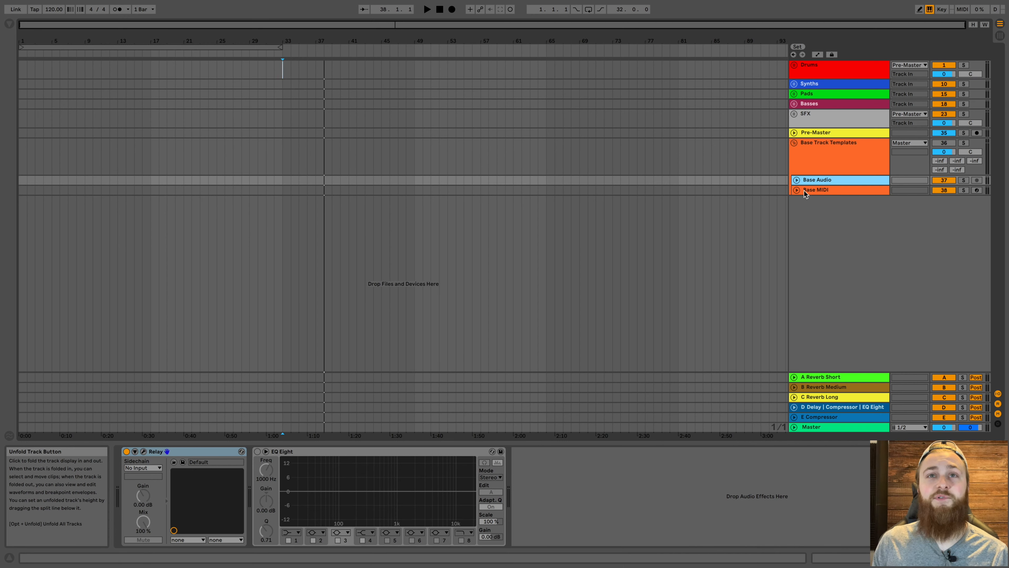
{"action": "left_click", "coordinate": [824, 190]}
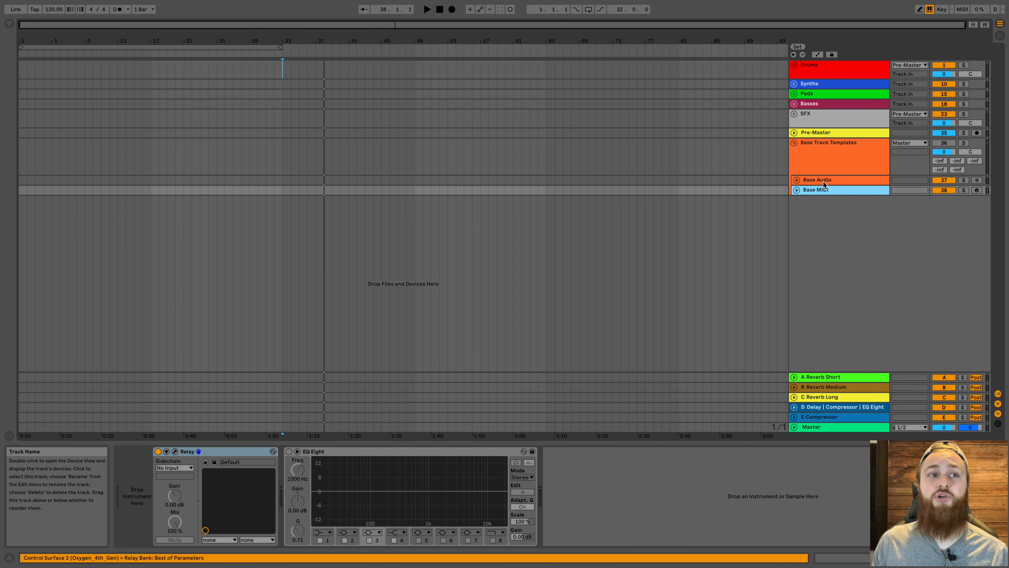
{"action": "left_click", "coordinate": [822, 181]}
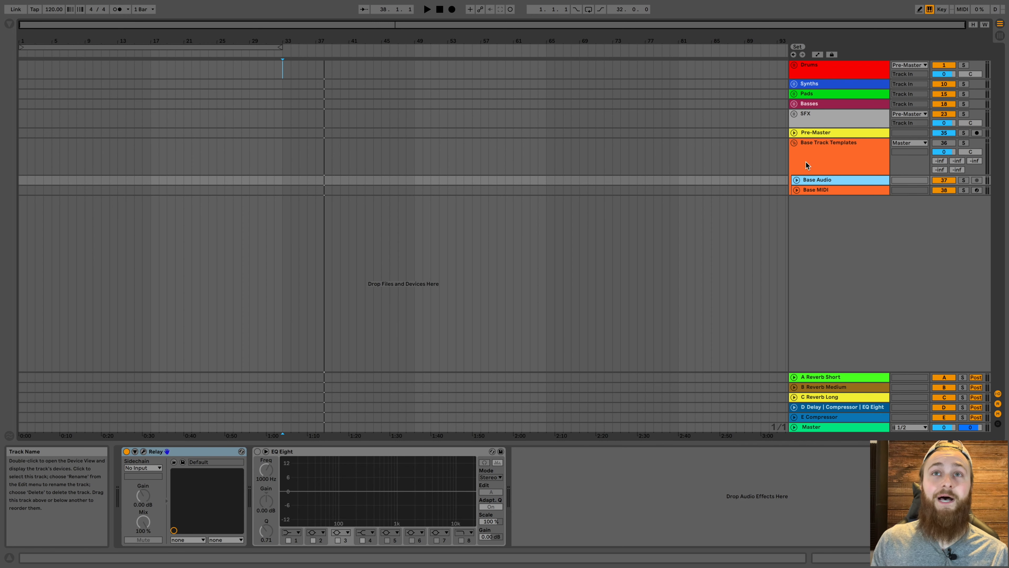
{"action": "left_click", "coordinate": [794, 143]}
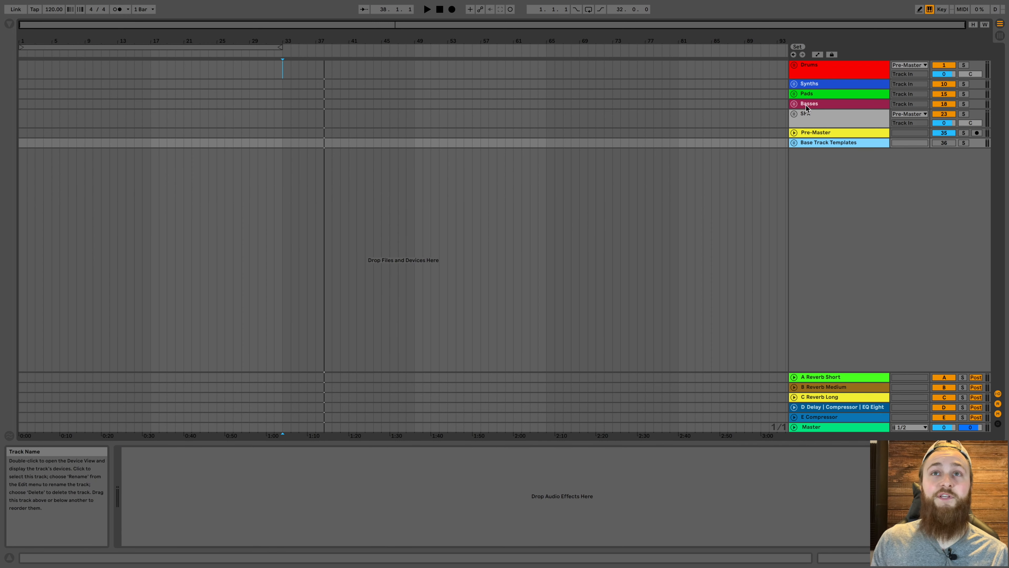
- Examine the device chains of the Drums group and its 808 and Snare tracks, and collapse the group
{"action": "left_click", "coordinate": [809, 65]}
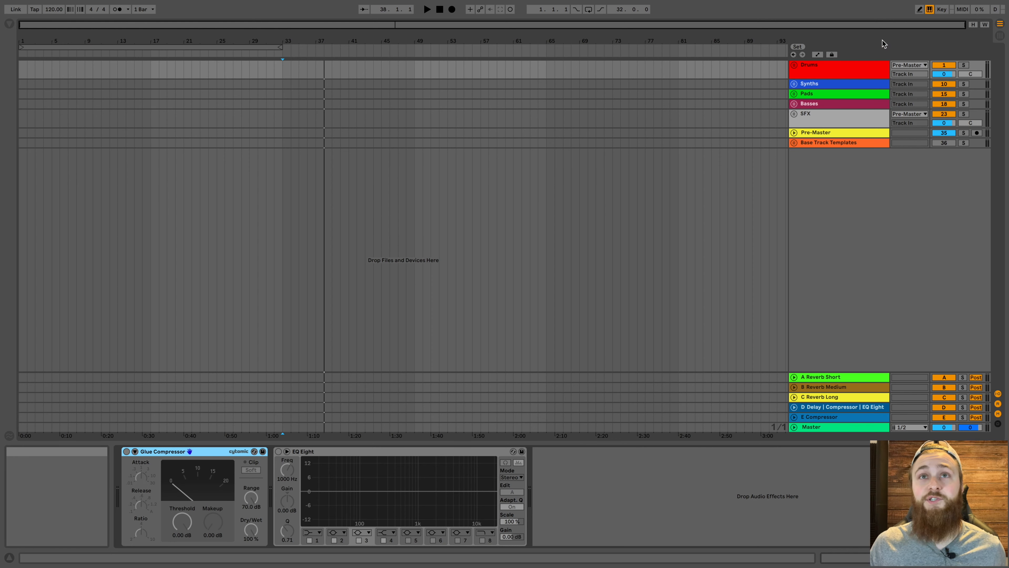
{"action": "left_click", "coordinate": [794, 64]}
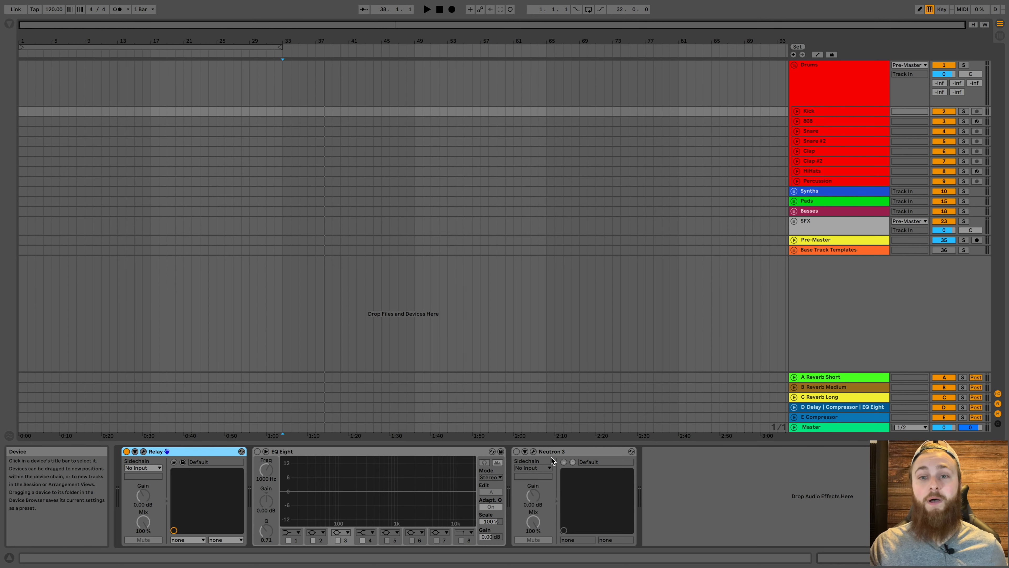
{"action": "left_click", "coordinate": [809, 121]}
{"action": "left_click", "coordinate": [337, 457]}
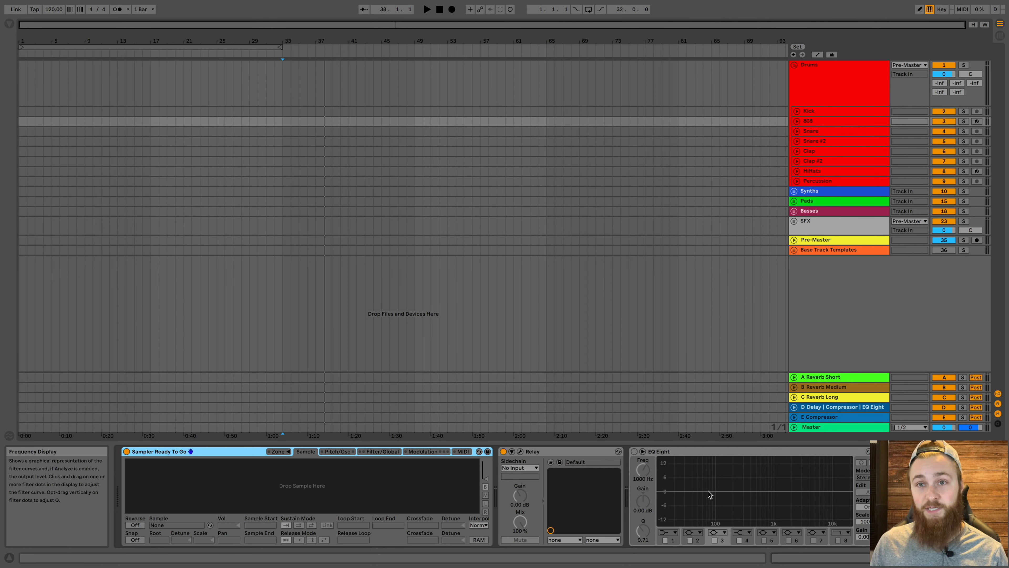
{"action": "scroll", "coordinate": [710, 494], "scroll_direction": "right", "scroll_amount": 10}
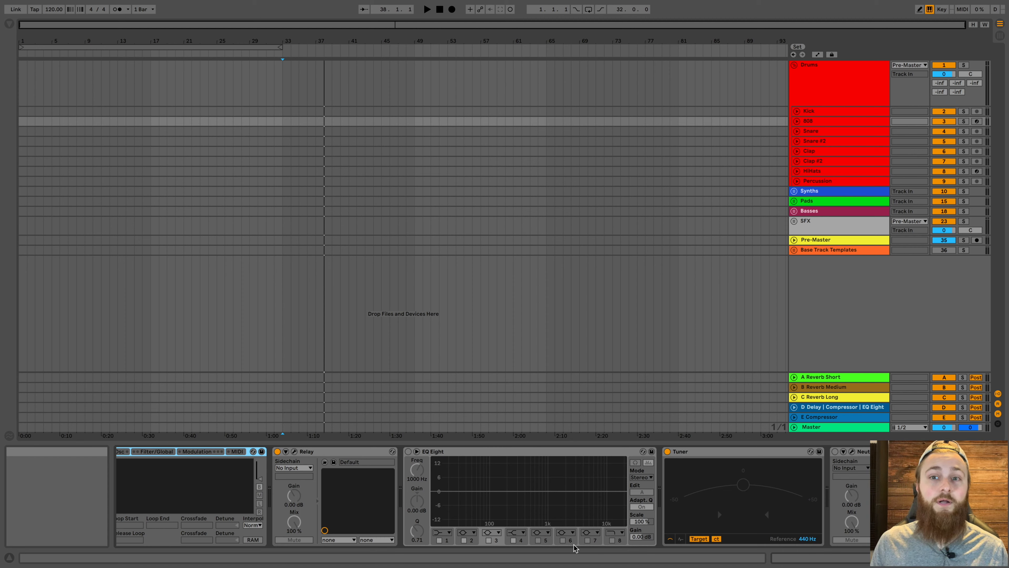
{"action": "scroll", "coordinate": [739, 484], "scroll_direction": "right", "scroll_amount": 1}
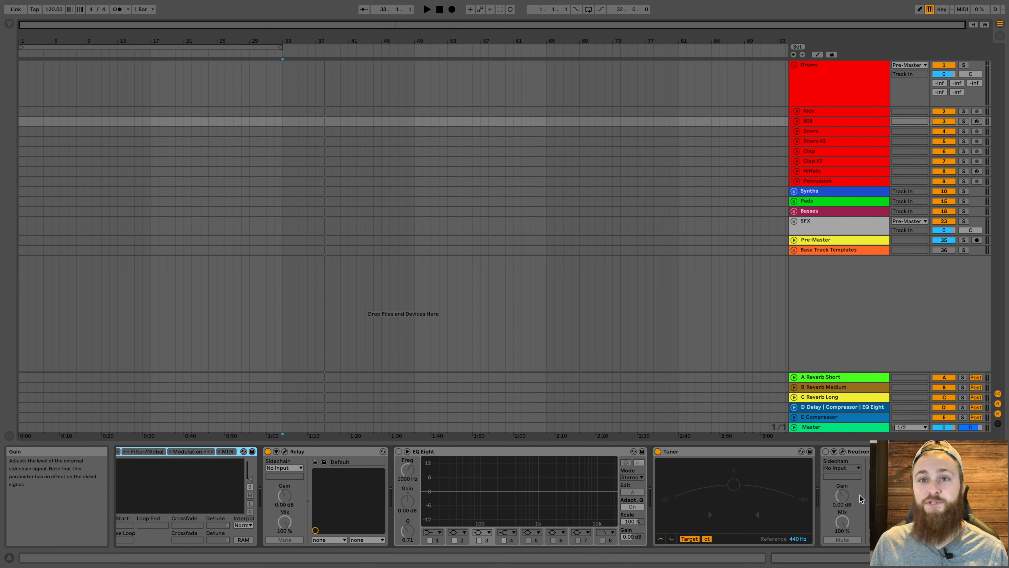
{"action": "left_click", "coordinate": [826, 131]}
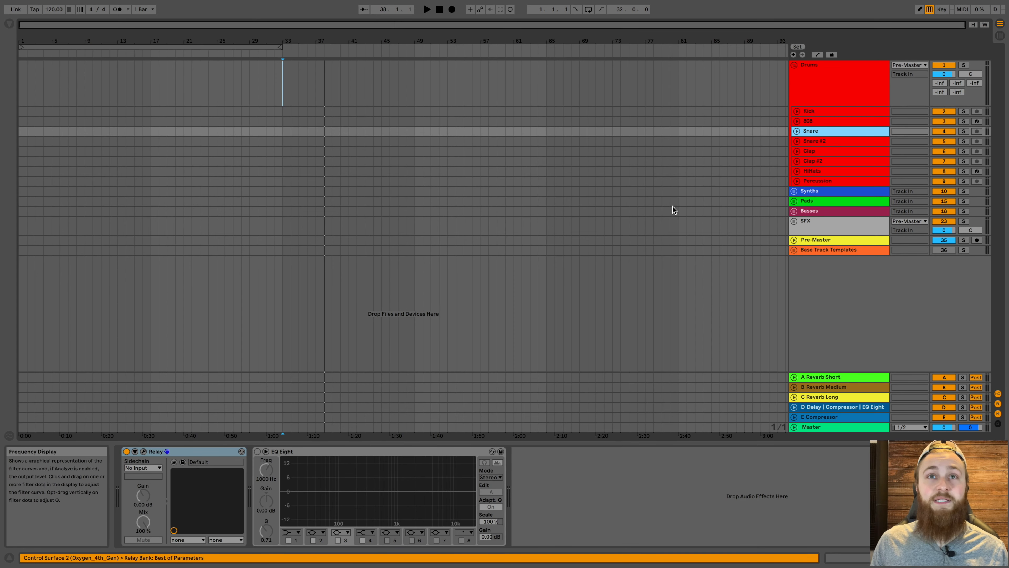
{"action": "left_click", "coordinate": [793, 66]}
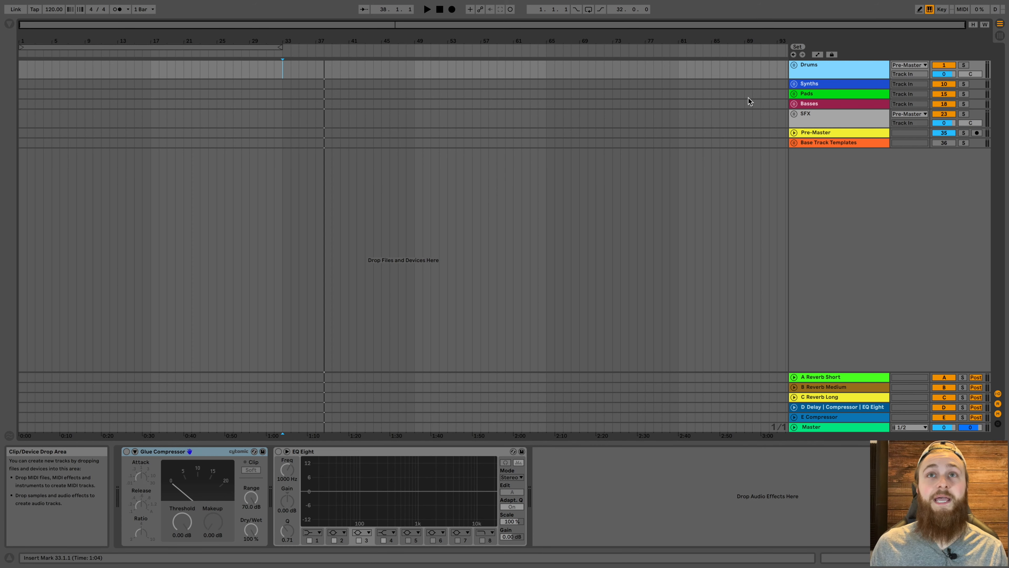
- Expand the Drums group and browse the paid Cymatics Project X library to the Kicks one-shots in X Ultimate Sample Pack - Part 1
{"action": "left_click", "coordinate": [794, 65]}
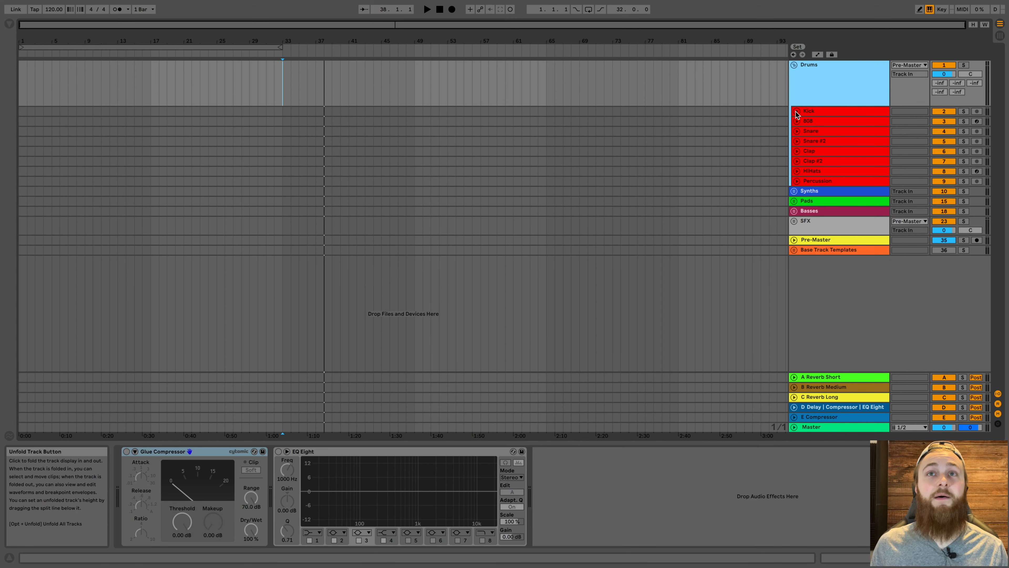
{"action": "left_click", "coordinate": [9, 23]}
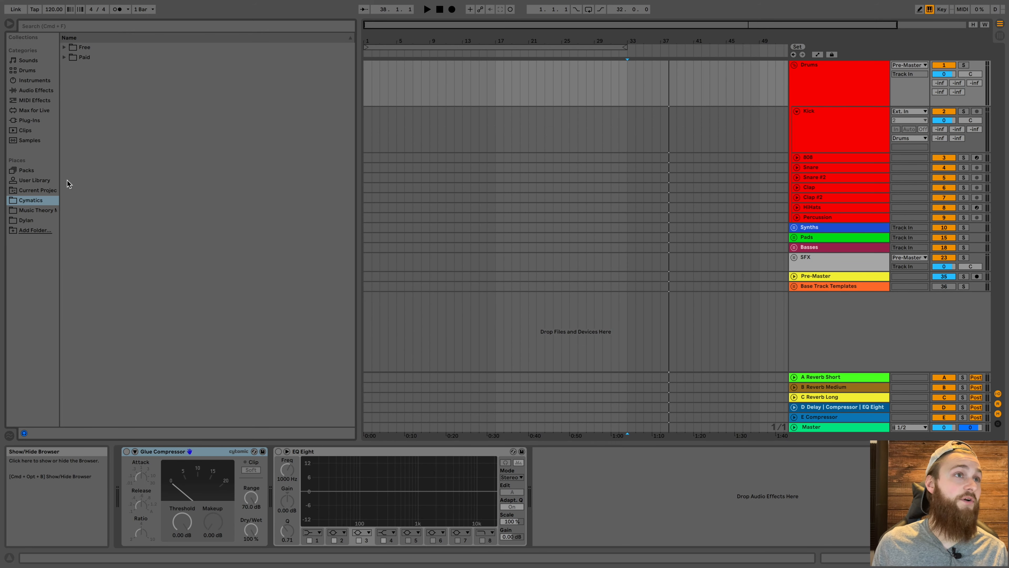
{"action": "left_click", "coordinate": [65, 58]}
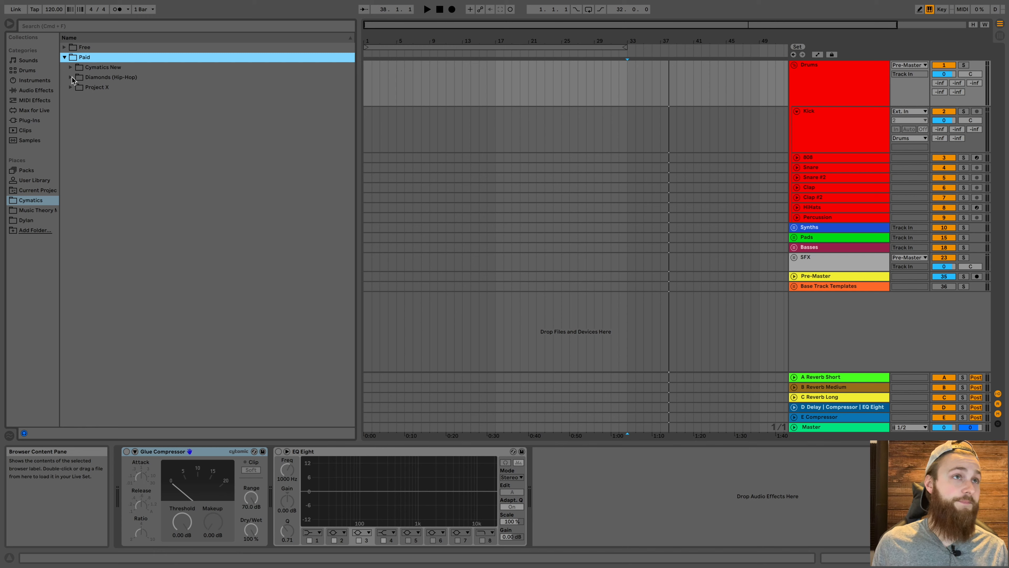
{"action": "left_click", "coordinate": [71, 88]}
{"action": "left_click", "coordinate": [77, 97]}
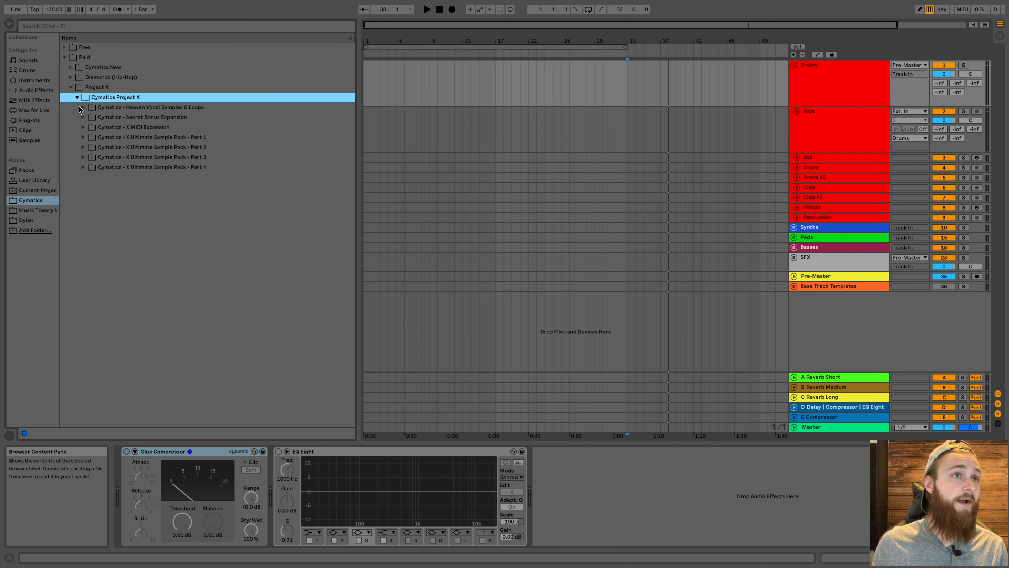
{"action": "left_click", "coordinate": [83, 137]}
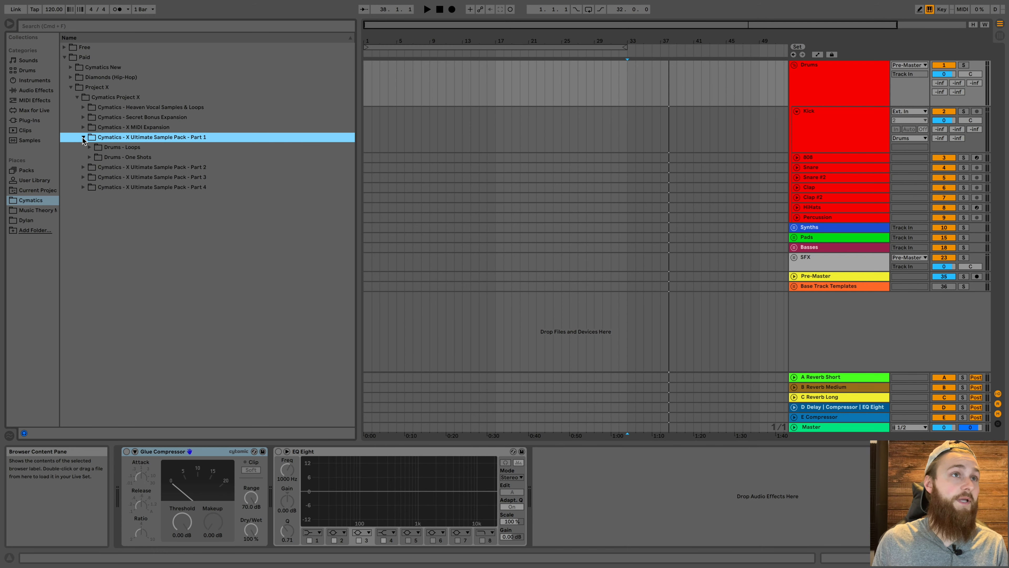
{"action": "left_click", "coordinate": [90, 157]}
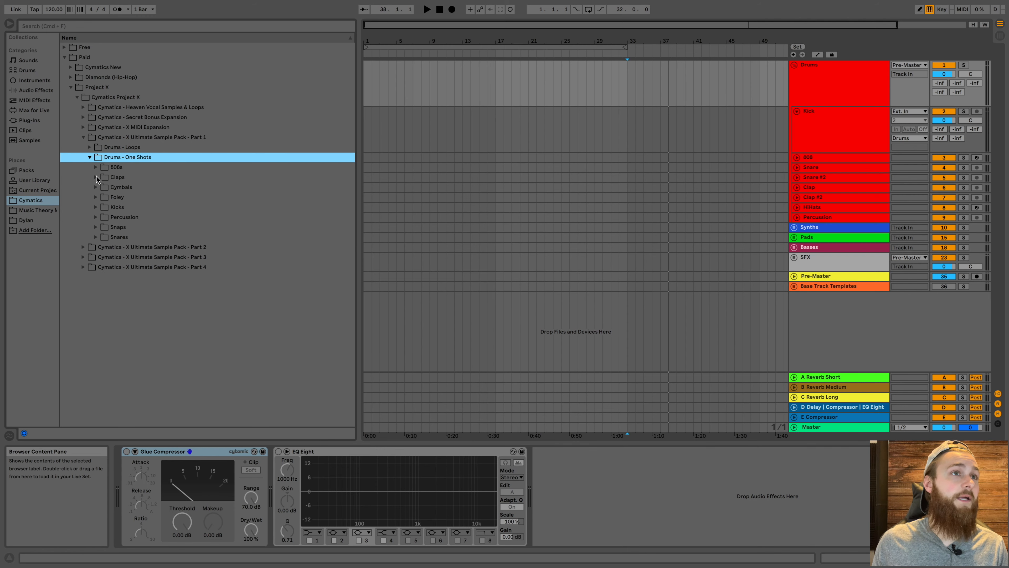
{"action": "left_click", "coordinate": [96, 207]}
- Place the sample Cymatics - X Kick 1 - C.wav at bar 1 of the Kick track and hide the browser
{"action": "left_click", "coordinate": [128, 217]}
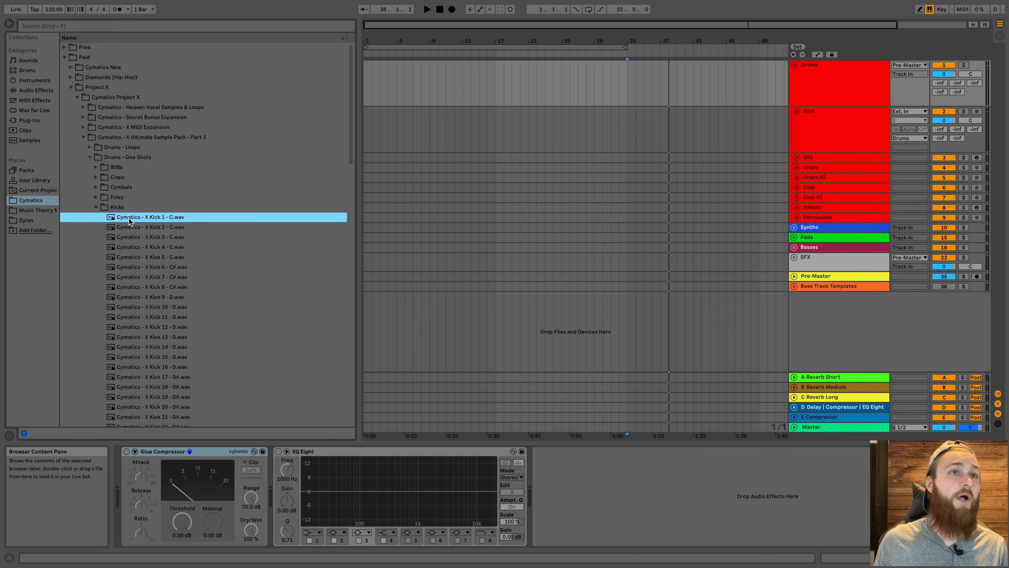
{"action": "left_click_drag", "start_coordinate": [220, 216], "coordinate": [366, 129]}
{"action": "left_click", "coordinate": [10, 24]}
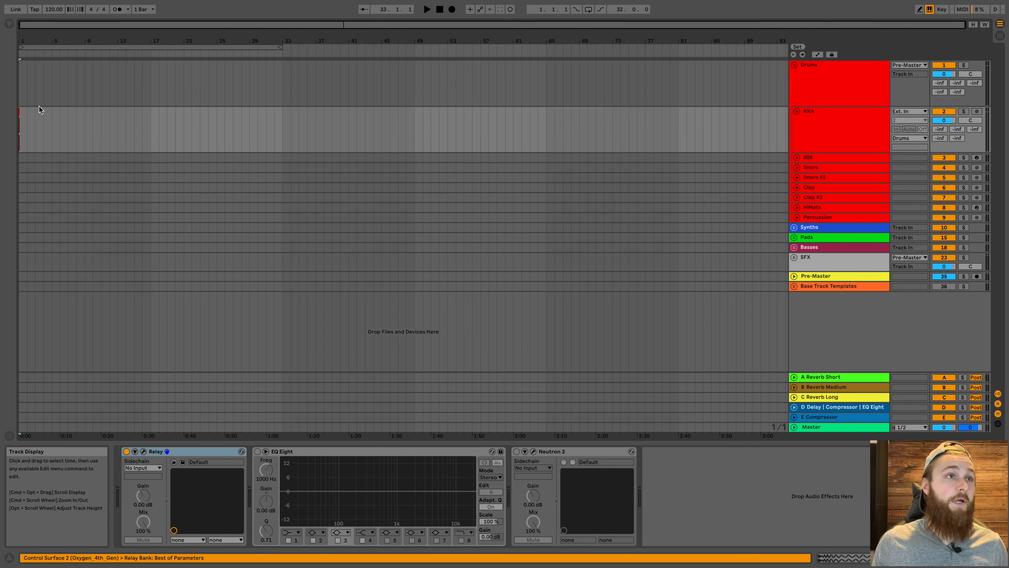
{"action": "left_click_drag", "start_coordinate": [31, 41], "coordinate": [3, 122]}
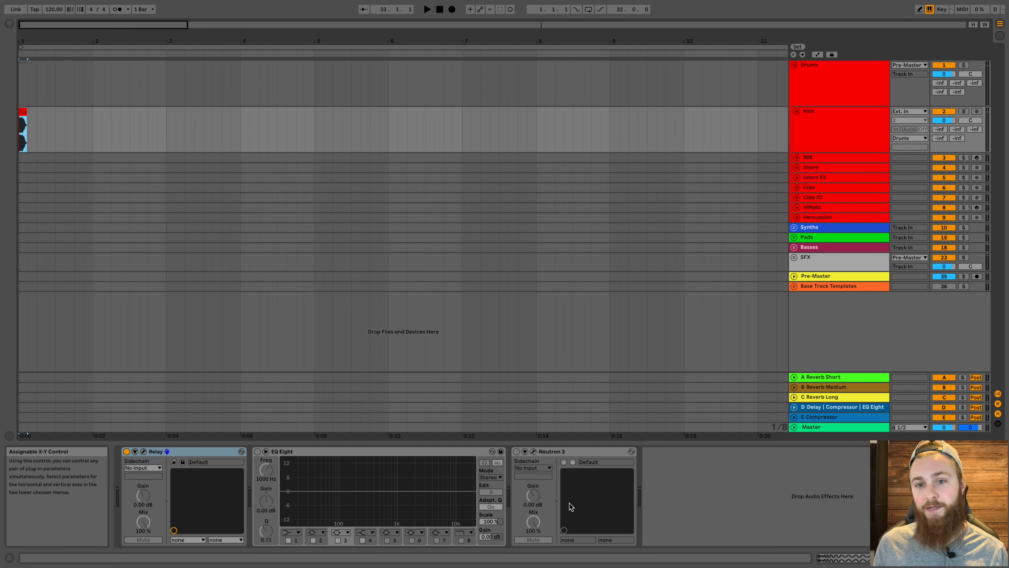
- Delete the kick clip from bar 1 and fold the Kick track and the Drums group
{"action": "left_click", "coordinate": [24, 111]}
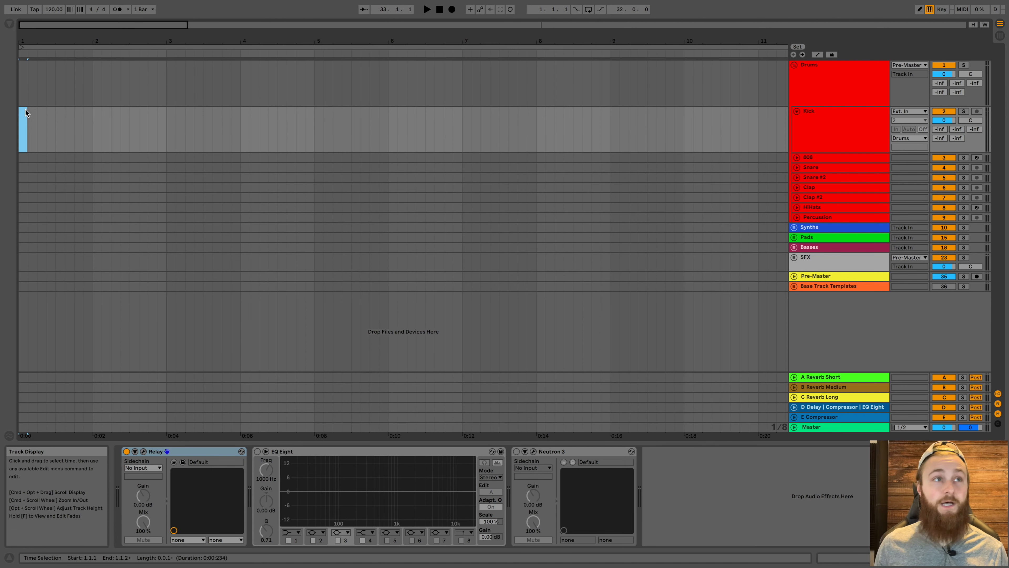
{"action": "left_click", "coordinate": [794, 111]}
{"action": "left_click", "coordinate": [794, 65]}
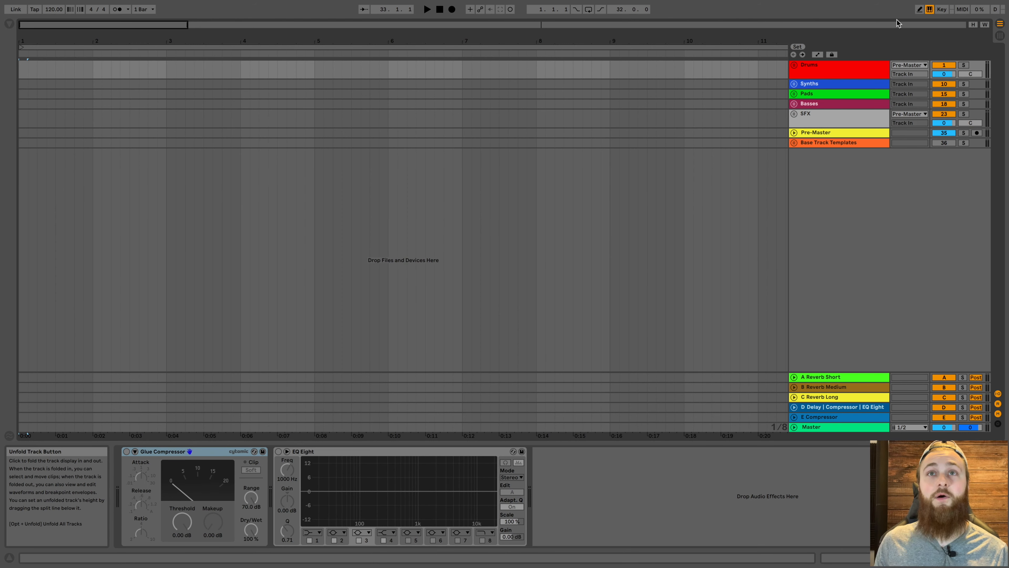
- Expand the Synths group and inspect the instruments on the Synth Lead, Vocal Lead and String Lead tracks
{"action": "left_click", "coordinate": [794, 84]}
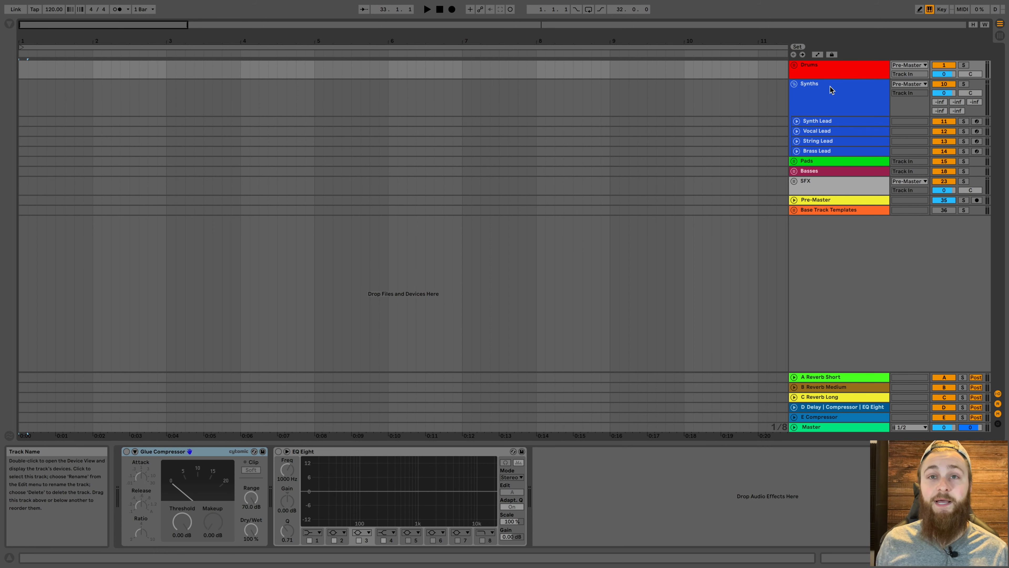
{"action": "left_click", "coordinate": [796, 122]}
{"action": "left_click", "coordinate": [816, 124]}
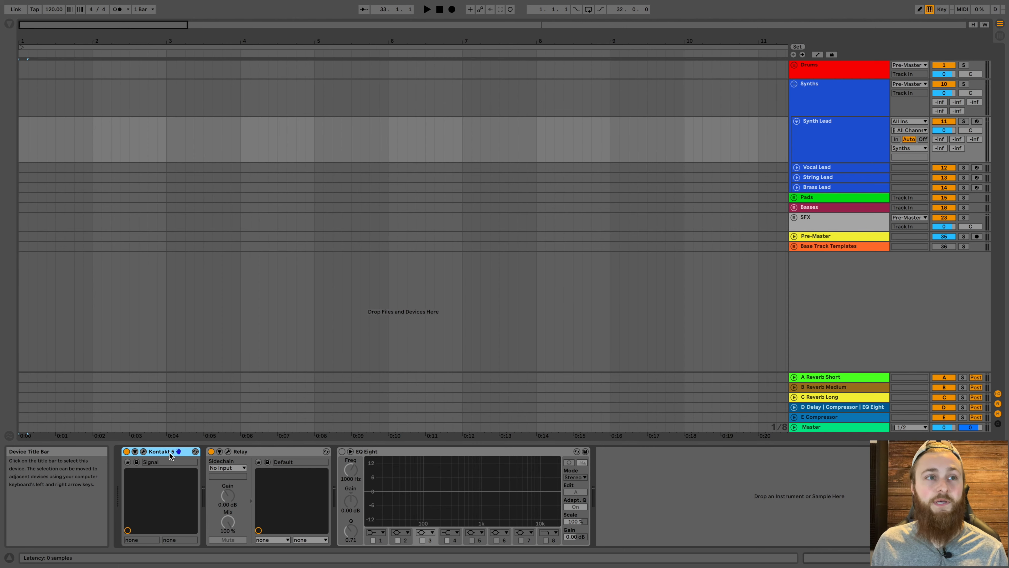
{"action": "left_click", "coordinate": [797, 168]}
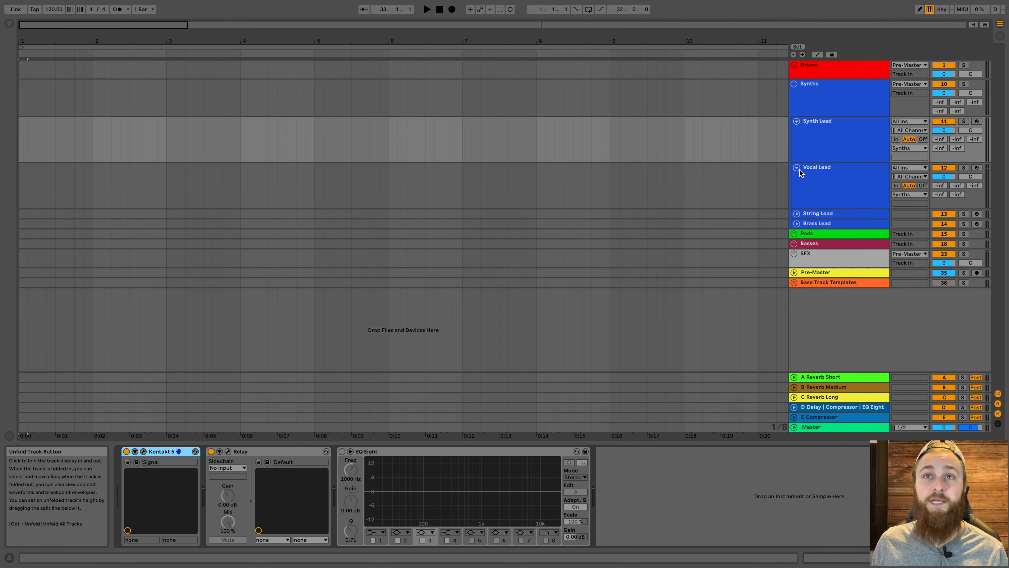
{"action": "left_click", "coordinate": [802, 175]}
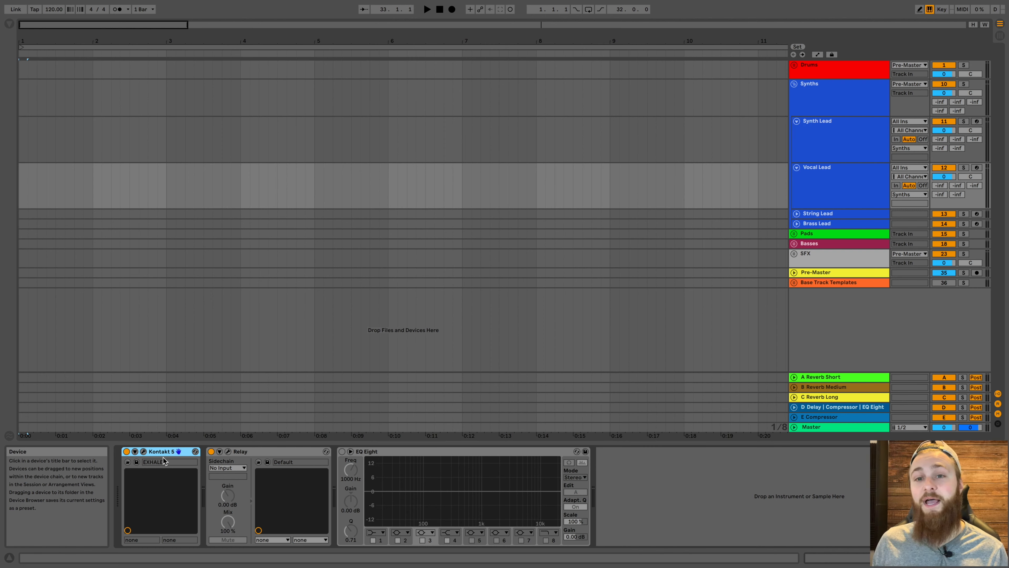
{"action": "left_click", "coordinate": [800, 217]}
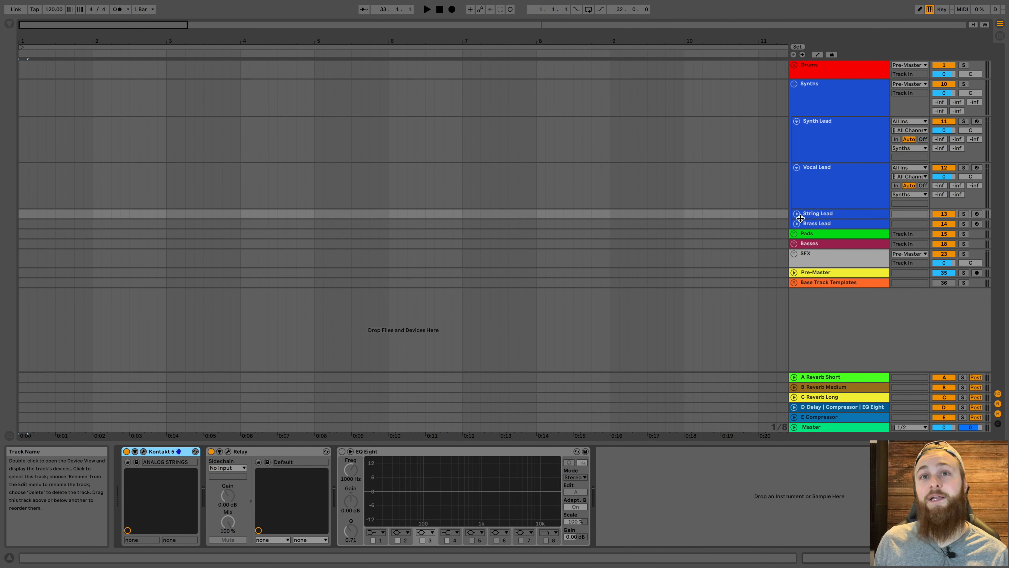
- View the Kontakt 5 plug-in window of the Brass Lead track and close it
{"action": "left_click", "coordinate": [821, 225]}
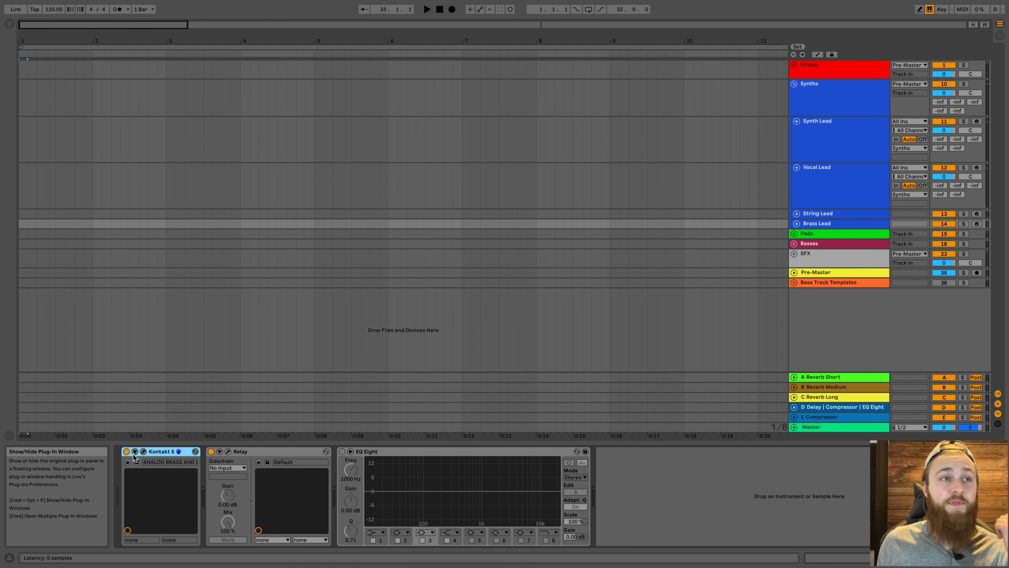
{"action": "left_click", "coordinate": [143, 451]}
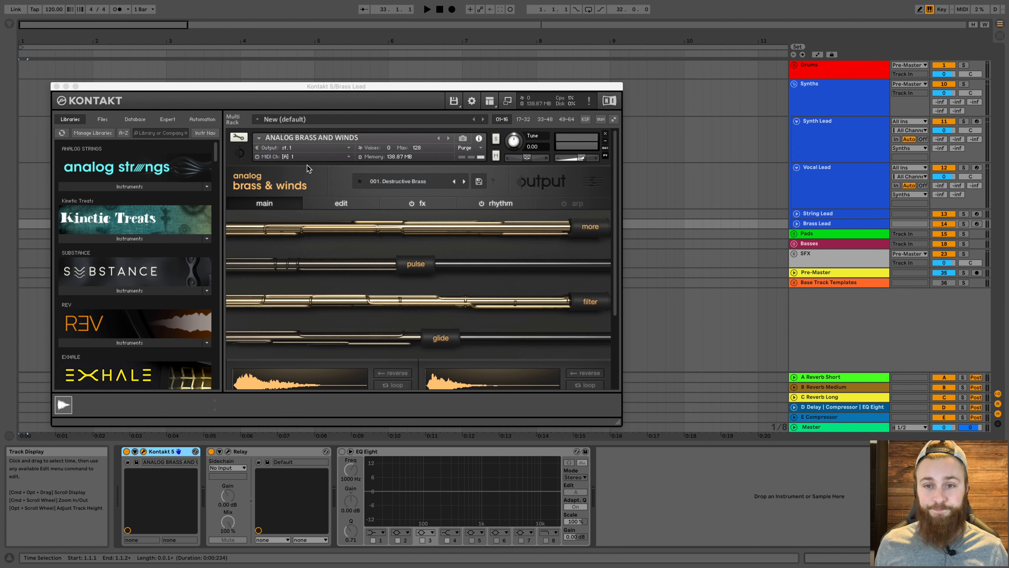
{"action": "left_click", "coordinate": [57, 86]}
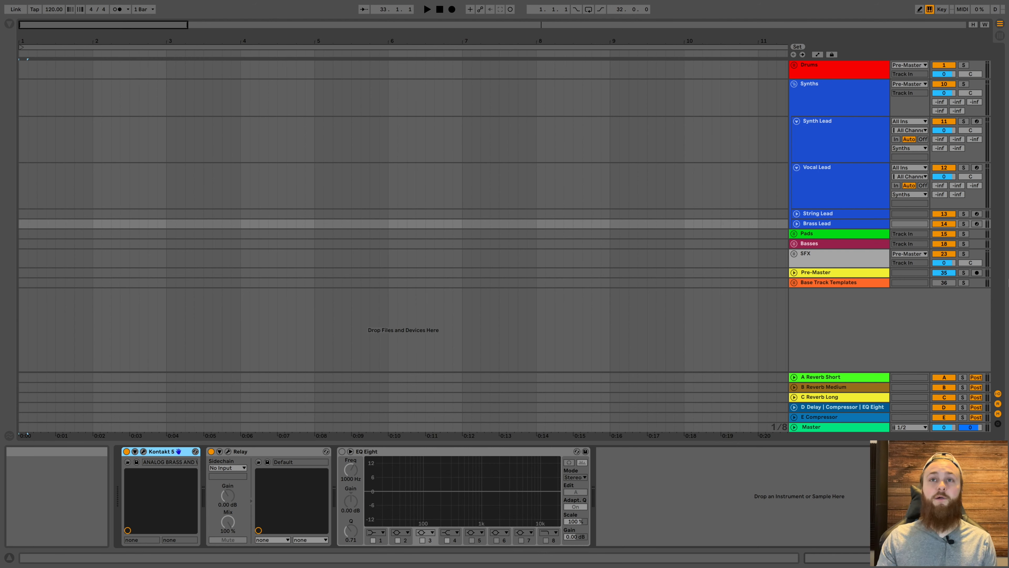
- Fold the Vocal Lead and Synth Lead tracks and collapse the Synths group
{"action": "left_click", "coordinate": [796, 167]}
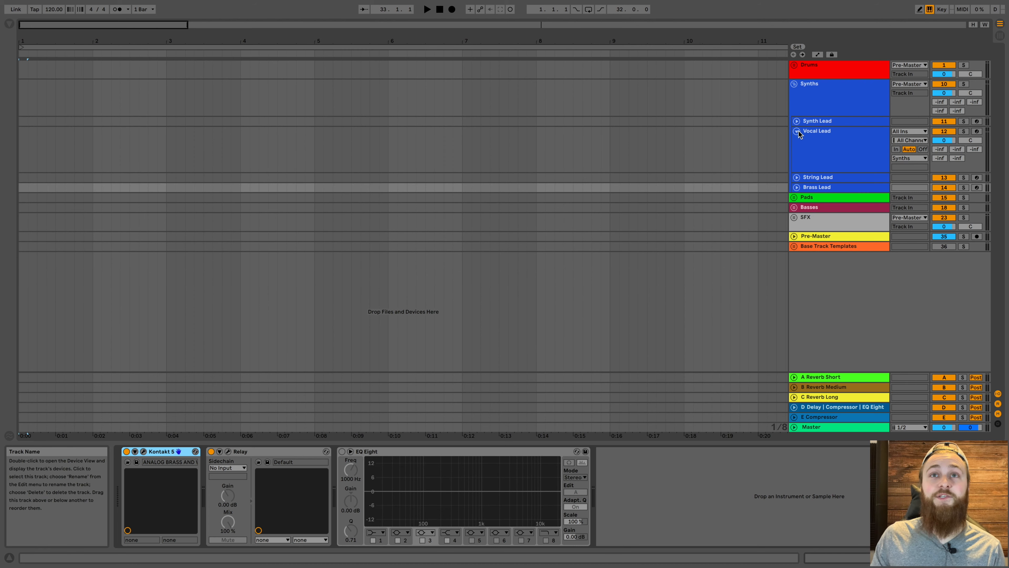
{"action": "left_click", "coordinate": [797, 120]}
{"action": "left_click", "coordinate": [794, 84]}
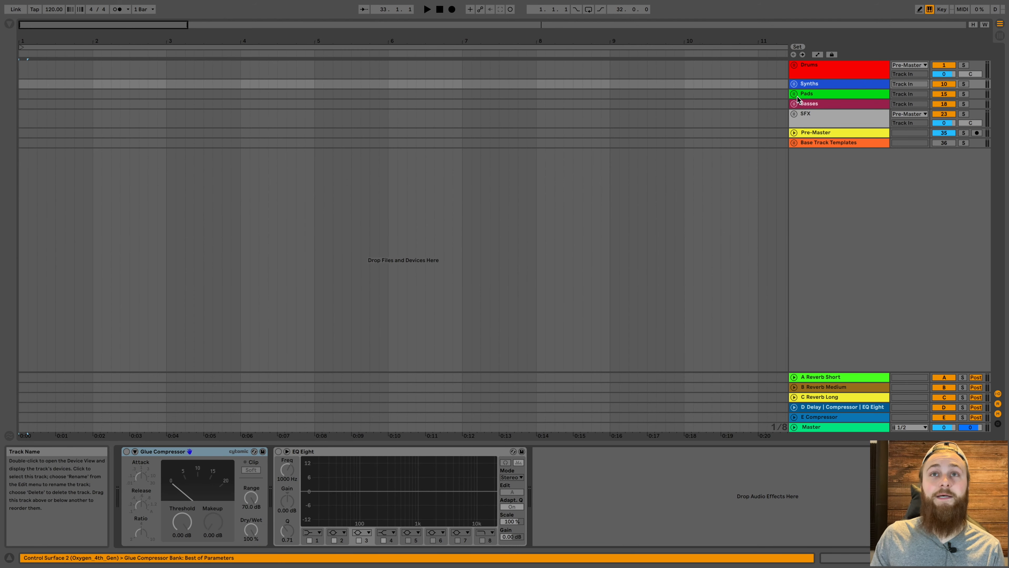
- Expand the Pads group and inspect the device chains of the Pad and Pad #2 tracks
{"action": "left_click", "coordinate": [794, 94]}
{"action": "left_click", "coordinate": [806, 134]}
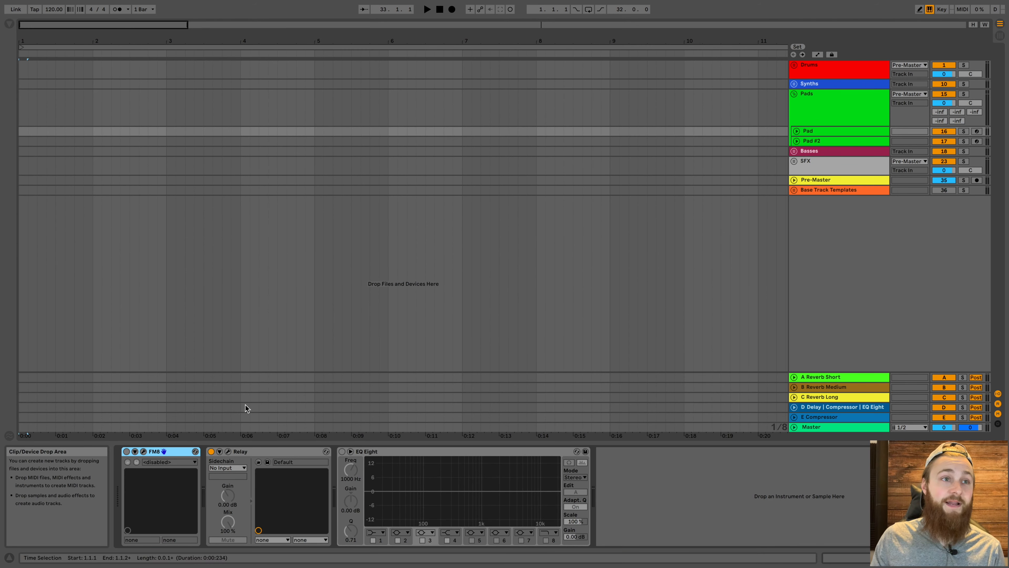
{"action": "left_click", "coordinate": [828, 142]}
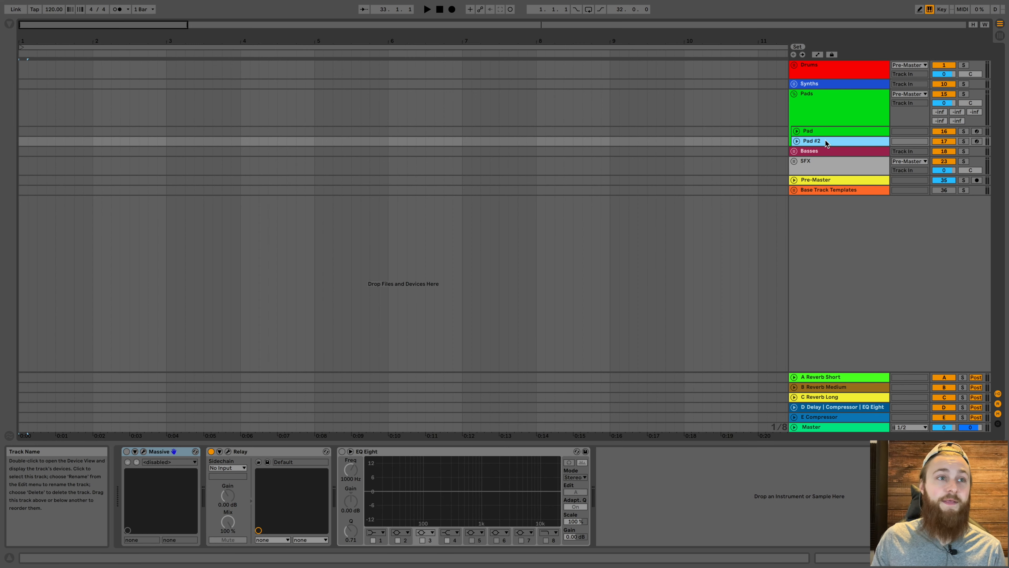
- Collapse the Pads group and inspect the devices on the Bass, Bass #2, Bass #3 and Sub Bass tracks, leaving the Basses group collapsed
{"action": "left_click", "coordinate": [794, 94]}
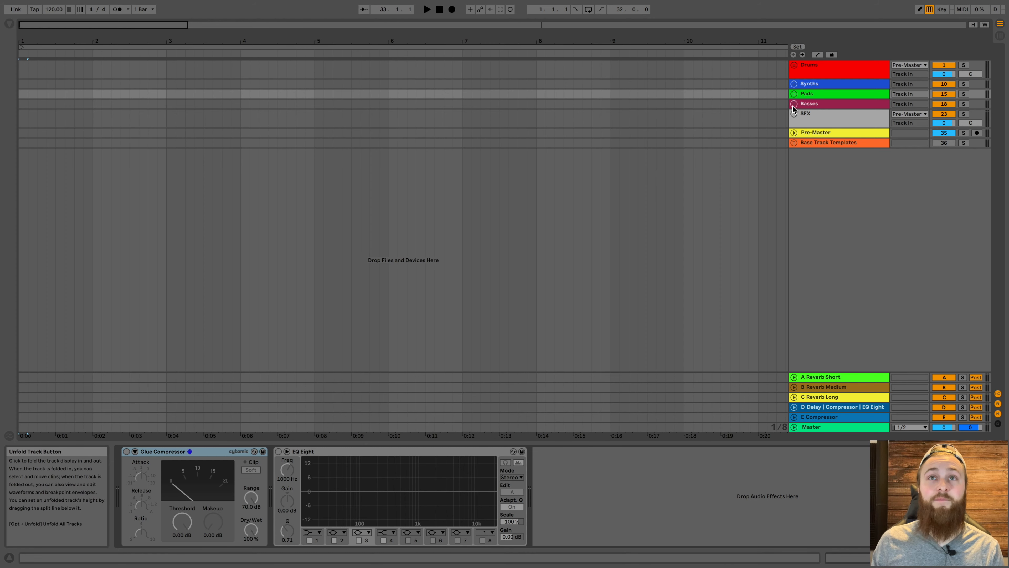
{"action": "left_click", "coordinate": [795, 104]}
{"action": "left_click", "coordinate": [812, 141]}
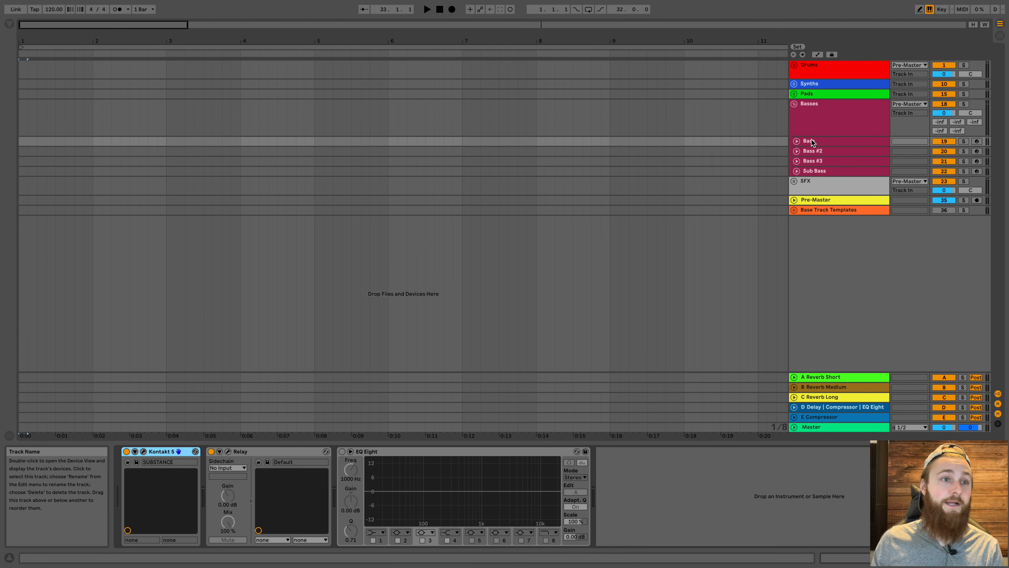
{"action": "left_click", "coordinate": [816, 152]}
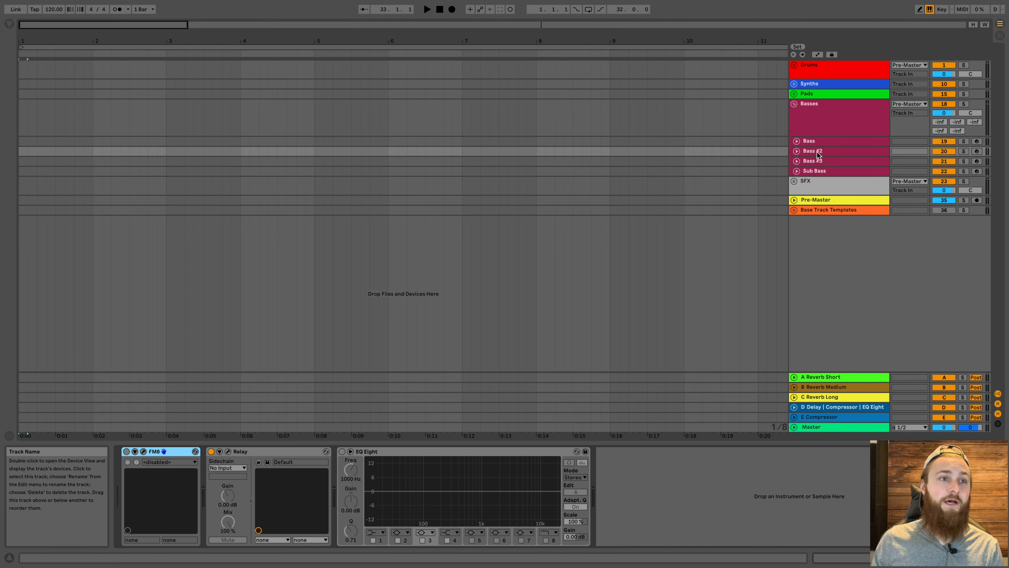
{"action": "left_click", "coordinate": [816, 161]}
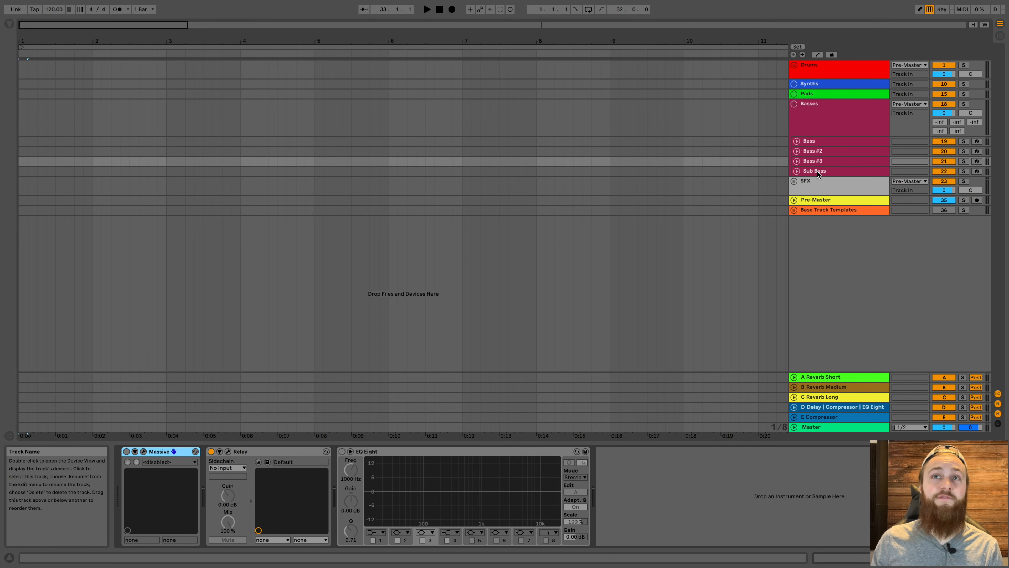
{"action": "left_click", "coordinate": [816, 171]}
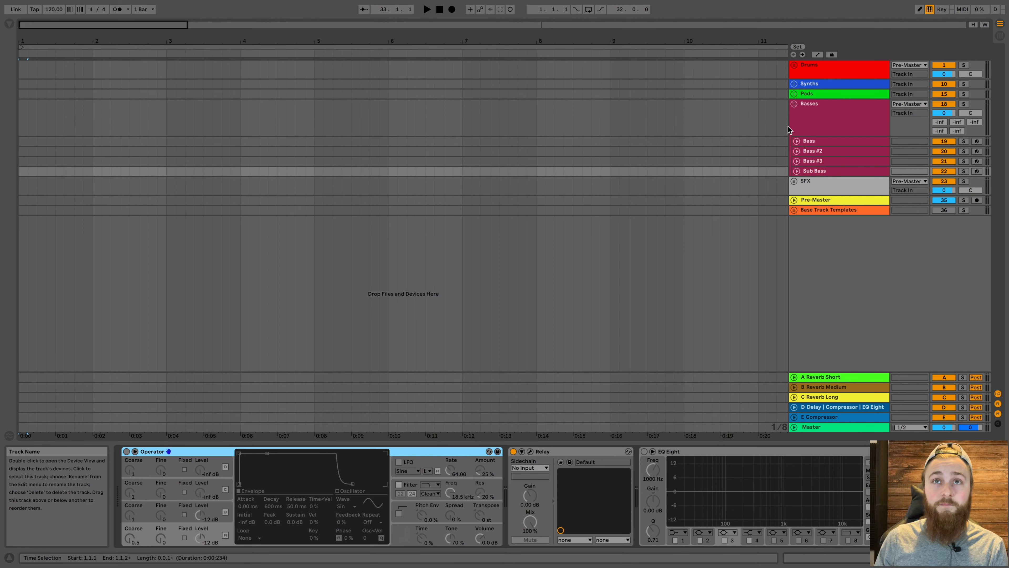
{"action": "left_click", "coordinate": [794, 105]}
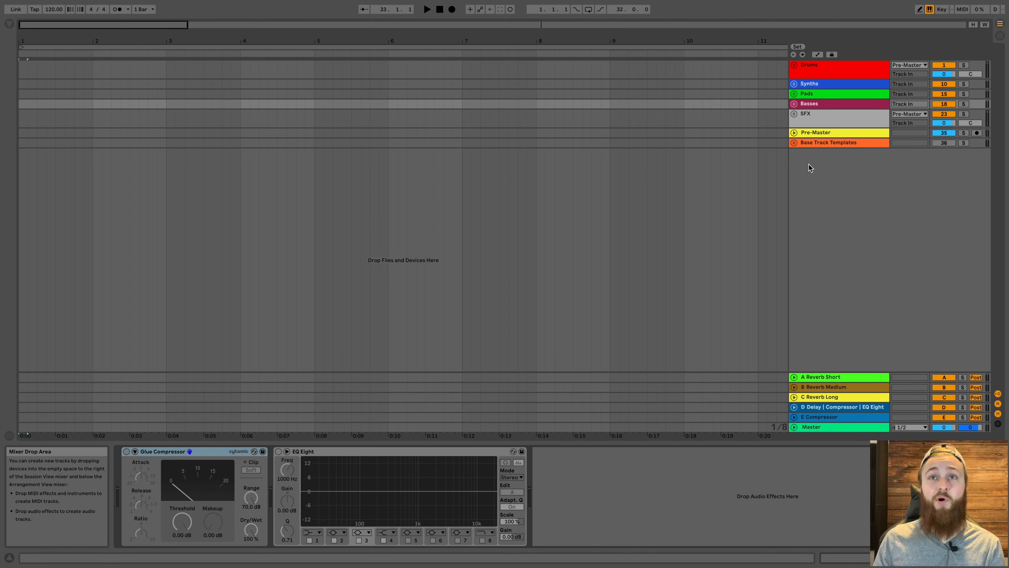
- Expand the SFX group, select both white noise tracks and unfold the White Noise Build and EQ Eight devices in their rack
{"action": "left_click", "coordinate": [794, 114]}
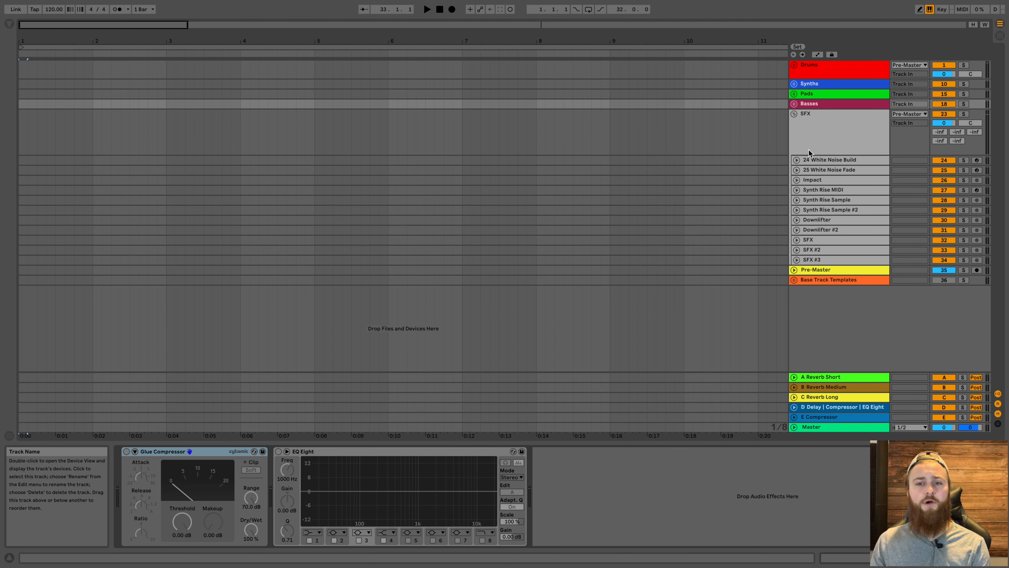
{"action": "left_click", "coordinate": [834, 161]}
{"action": "left_click", "coordinate": [832, 170], "text": "shift"}
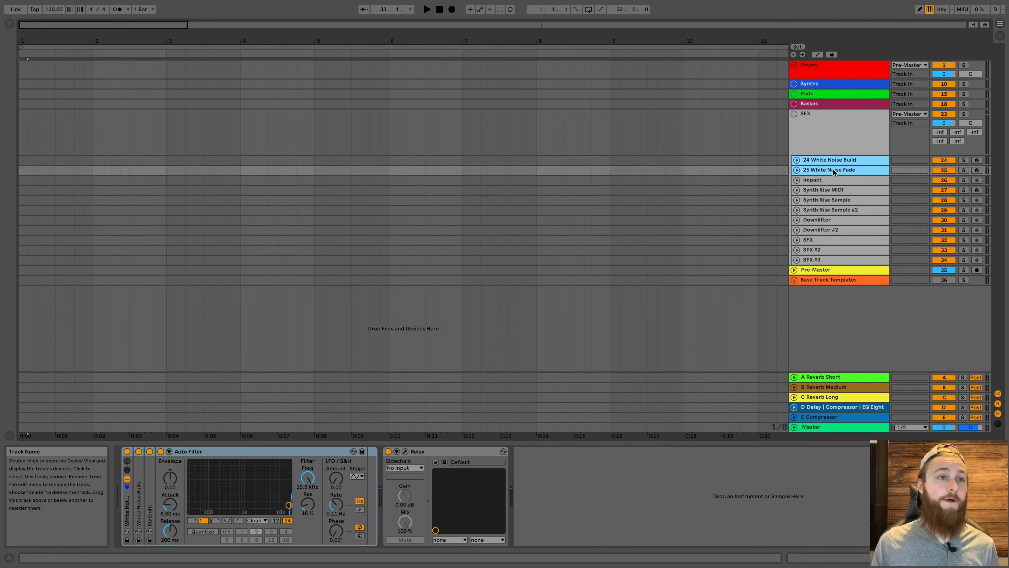
{"action": "double_click", "coordinate": [128, 512]}
{"action": "double_click", "coordinate": [128, 512]}
{"action": "double_click", "coordinate": [140, 501]}
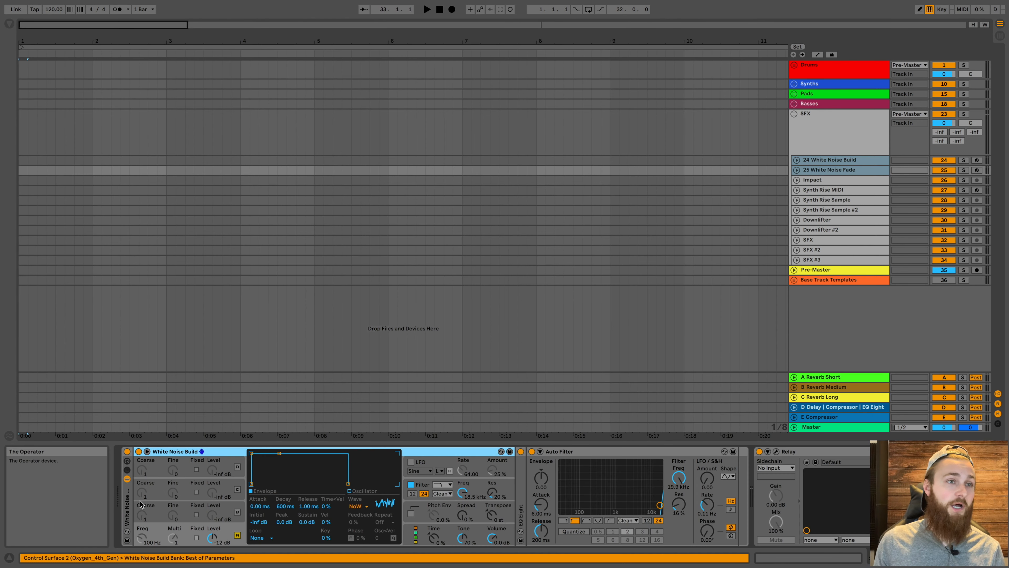
{"action": "double_click", "coordinate": [521, 515]}
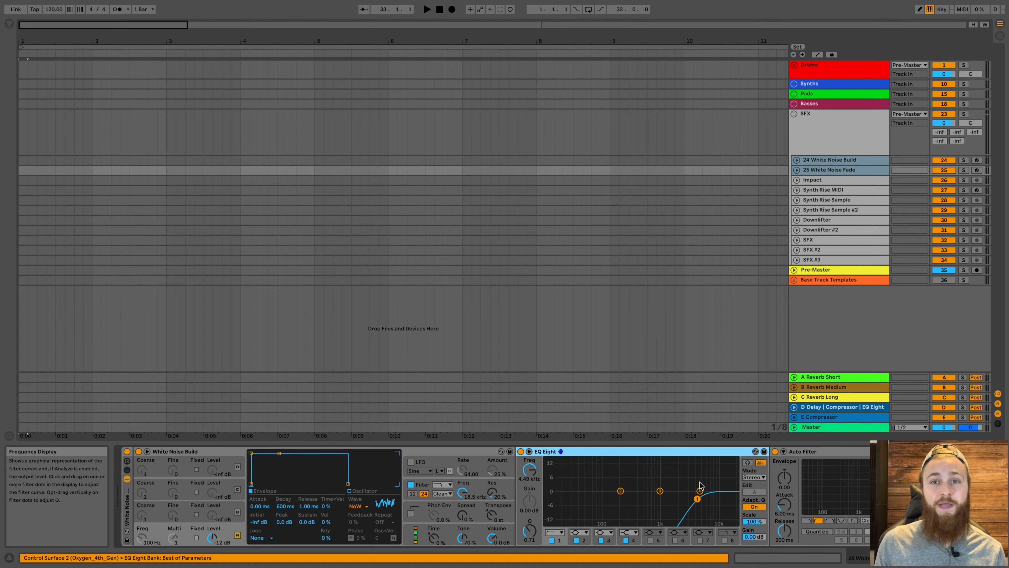
- Review the White Noise Build, EQ Eight and Auto Filter settings, including the filter frequency's automation options, and fold the white noise rack
{"action": "scroll", "coordinate": [795, 478], "scroll_direction": "right", "scroll_amount": 4}
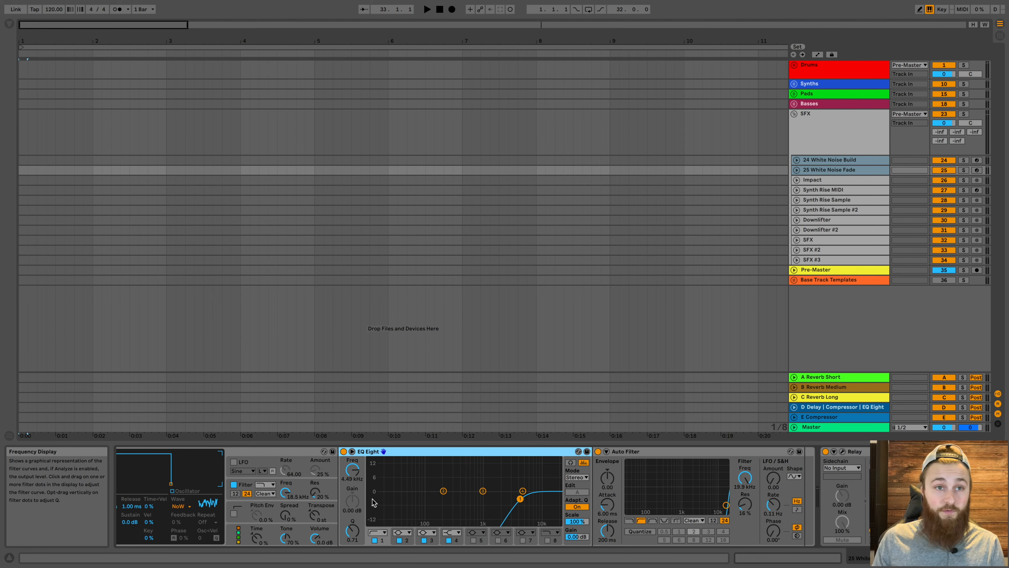
{"action": "scroll", "coordinate": [421, 485], "scroll_direction": "left", "scroll_amount": 5}
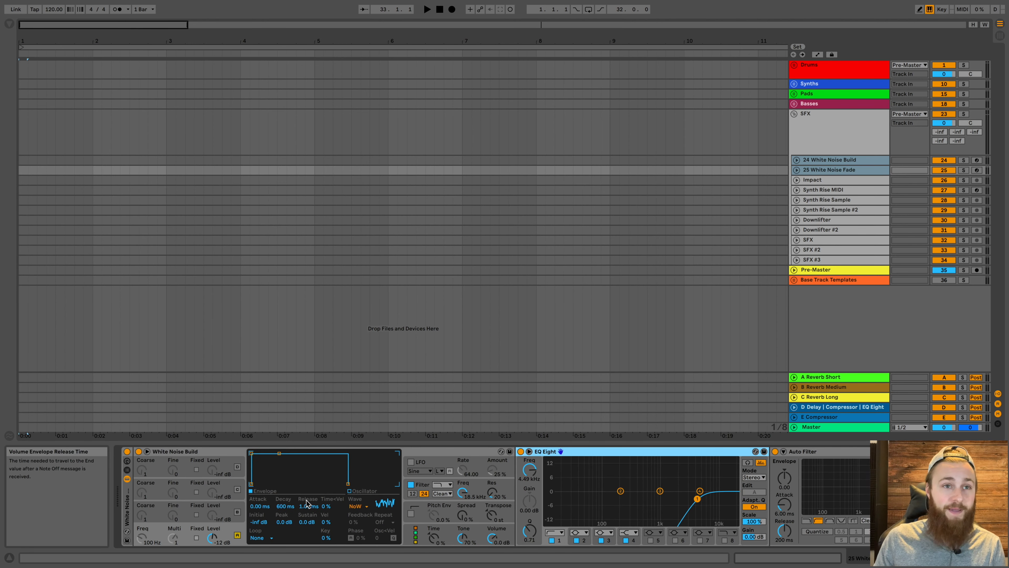
{"action": "scroll", "coordinate": [598, 499], "scroll_direction": "right", "scroll_amount": 3}
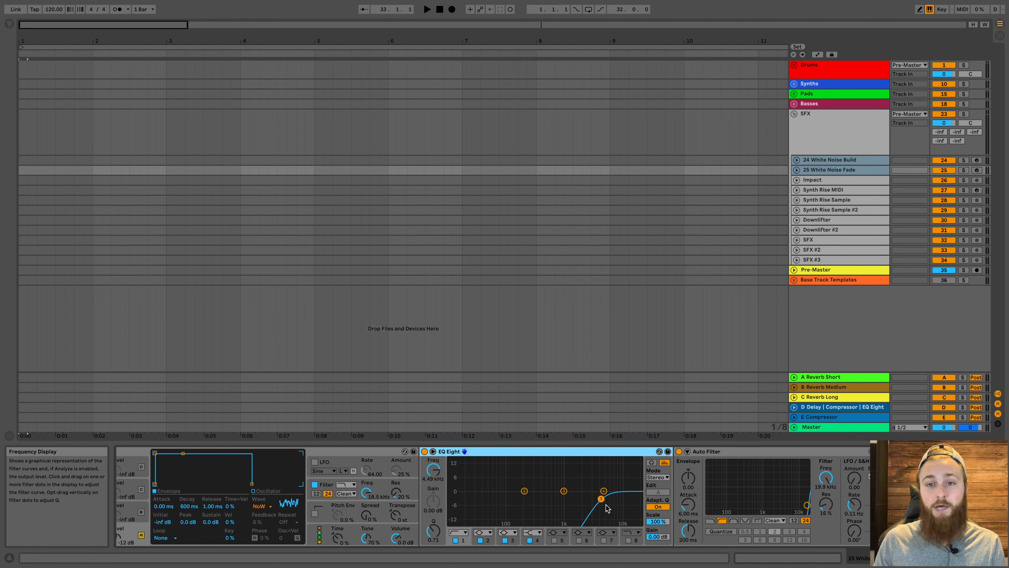
{"action": "scroll", "coordinate": [607, 507], "scroll_direction": "right", "scroll_amount": 3}
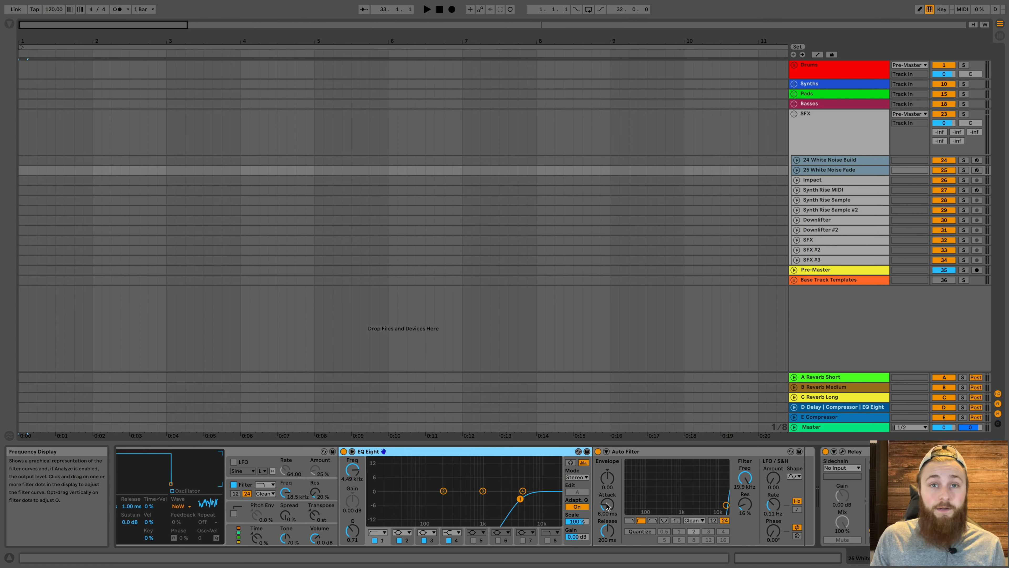
{"action": "right_click", "coordinate": [742, 478]}
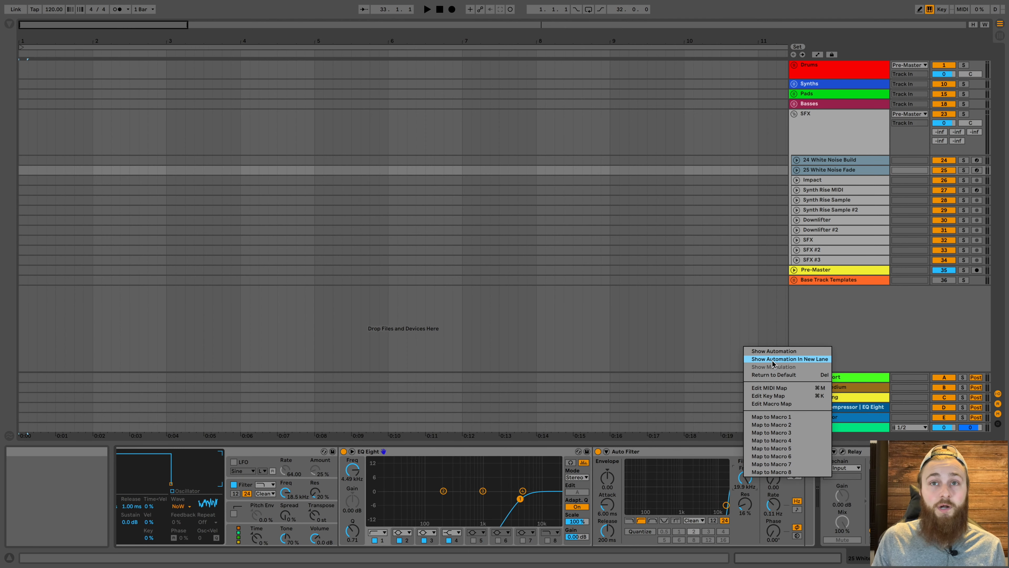
{"action": "left_click", "coordinate": [665, 380]}
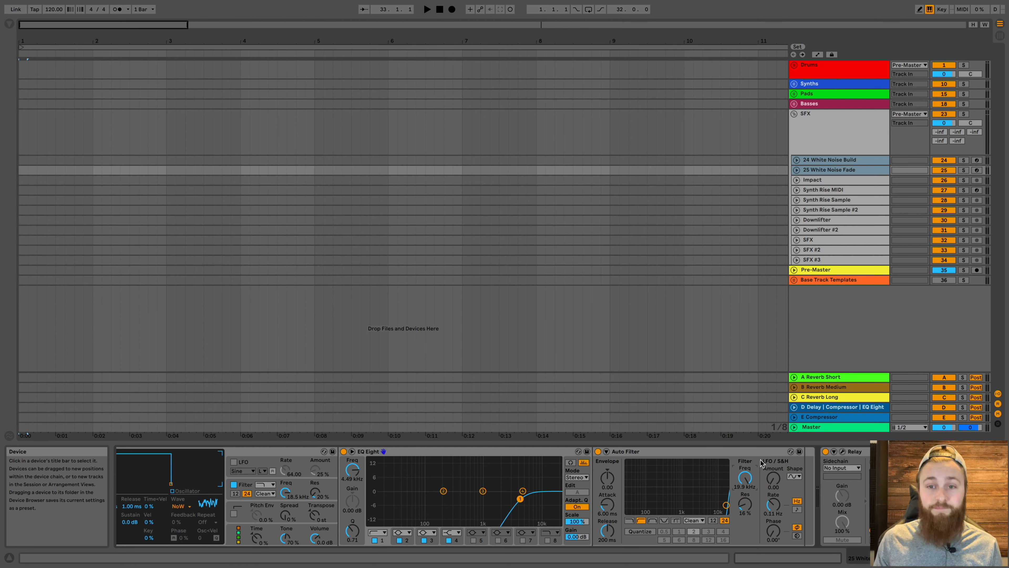
{"action": "scroll", "coordinate": [583, 499], "scroll_direction": "up", "scroll_amount": 3}
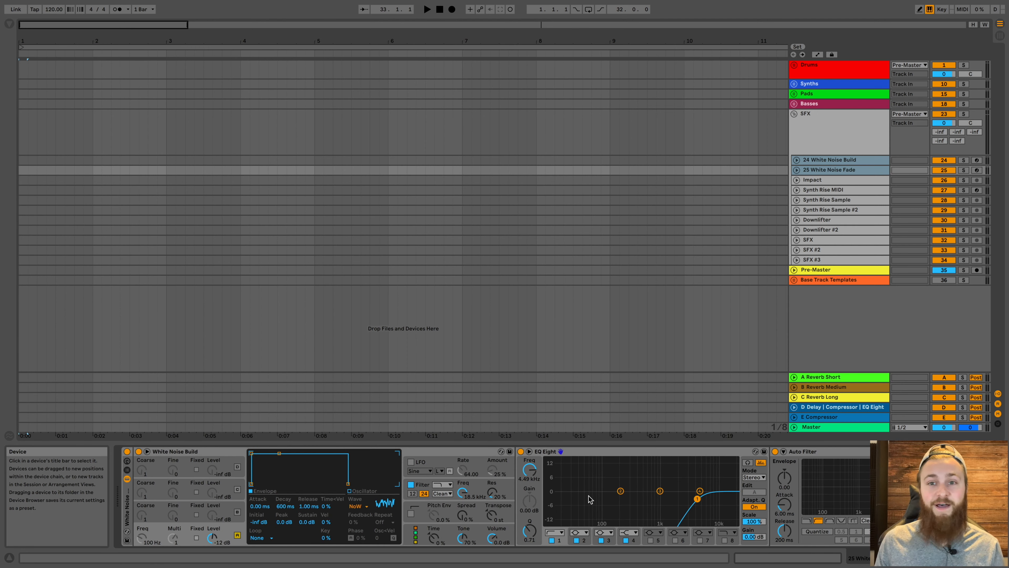
{"action": "double_click", "coordinate": [128, 508]}
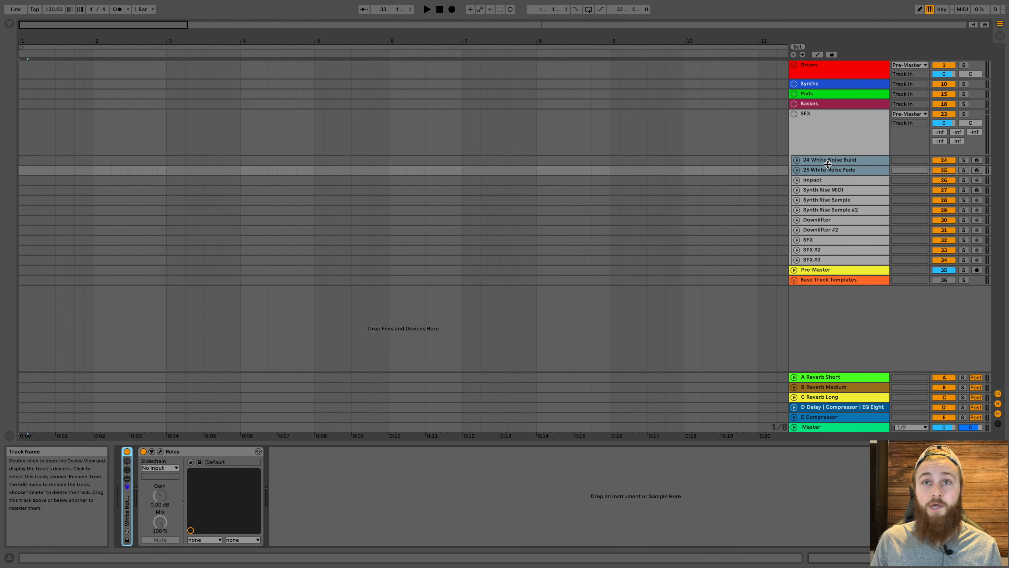
- Inspect the device chains of the Synth Rise MIDI, Downlifter, Downlifter #2, SFX and SFX #2 tracks, then collapse the SFX group
{"action": "left_click", "coordinate": [818, 190]}
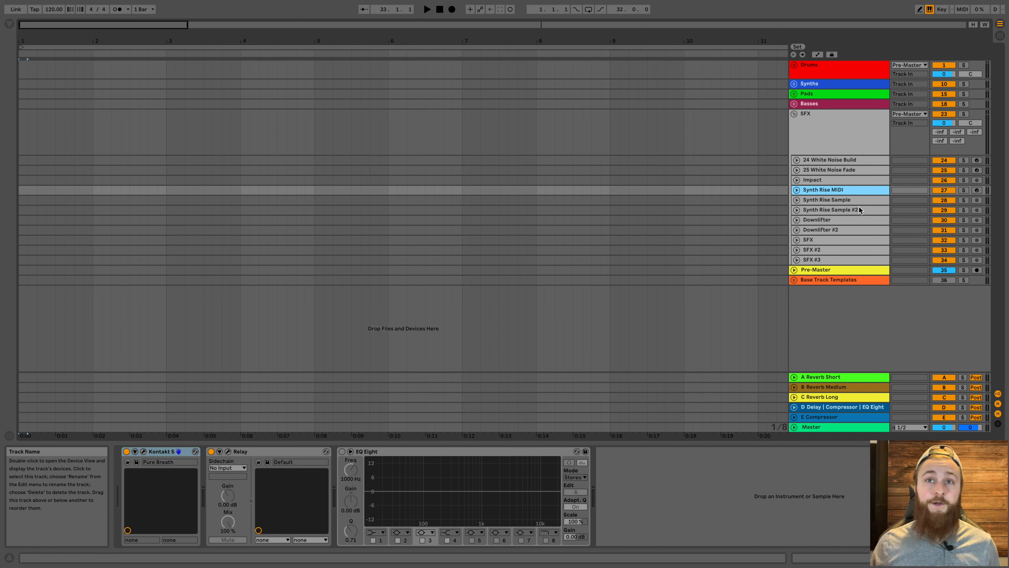
{"action": "left_click", "coordinate": [817, 221]}
{"action": "left_click", "coordinate": [814, 231]}
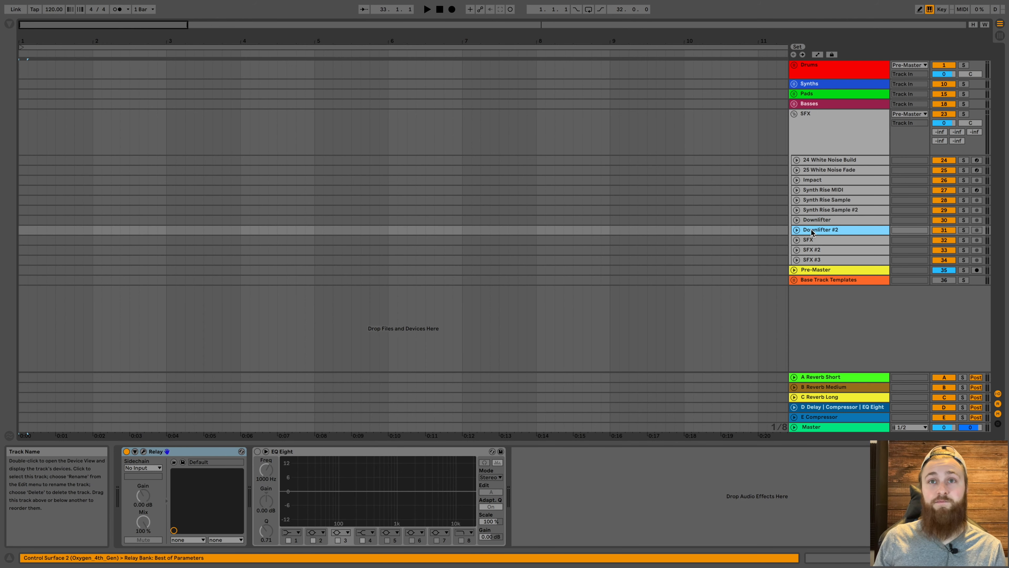
{"action": "left_click", "coordinate": [812, 241]}
{"action": "left_click", "coordinate": [813, 250]}
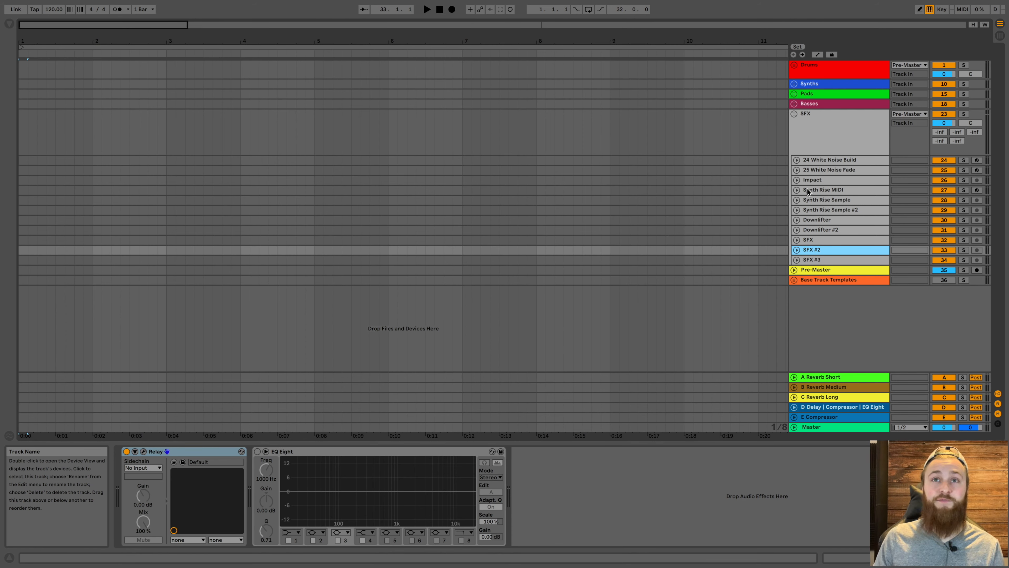
{"action": "left_click", "coordinate": [793, 114]}
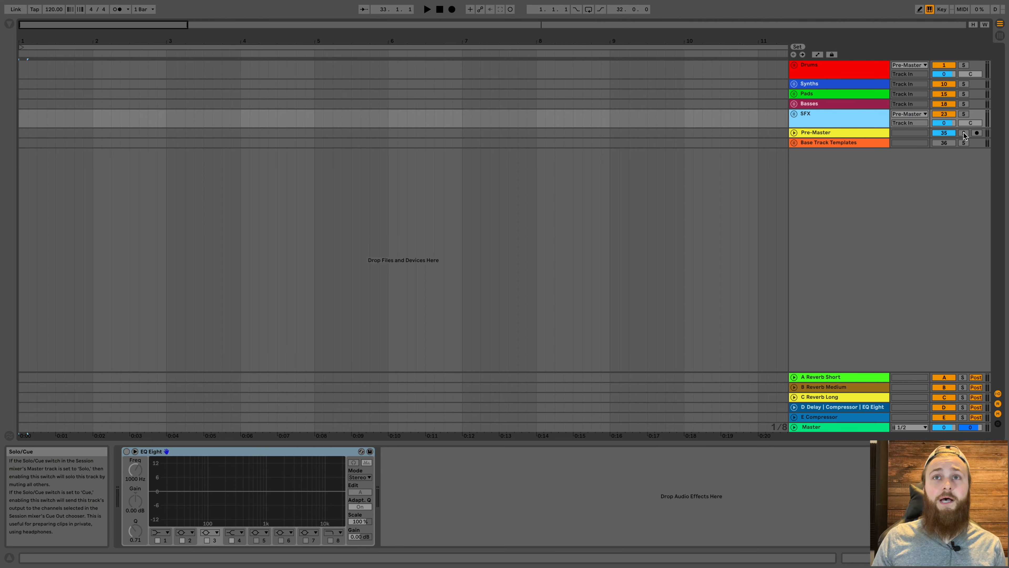
- Examine how the Kick track routes through the Drums group to the Pre-Master track, leaving the Kick track and Drums group folded
{"action": "left_click", "coordinate": [810, 132]}
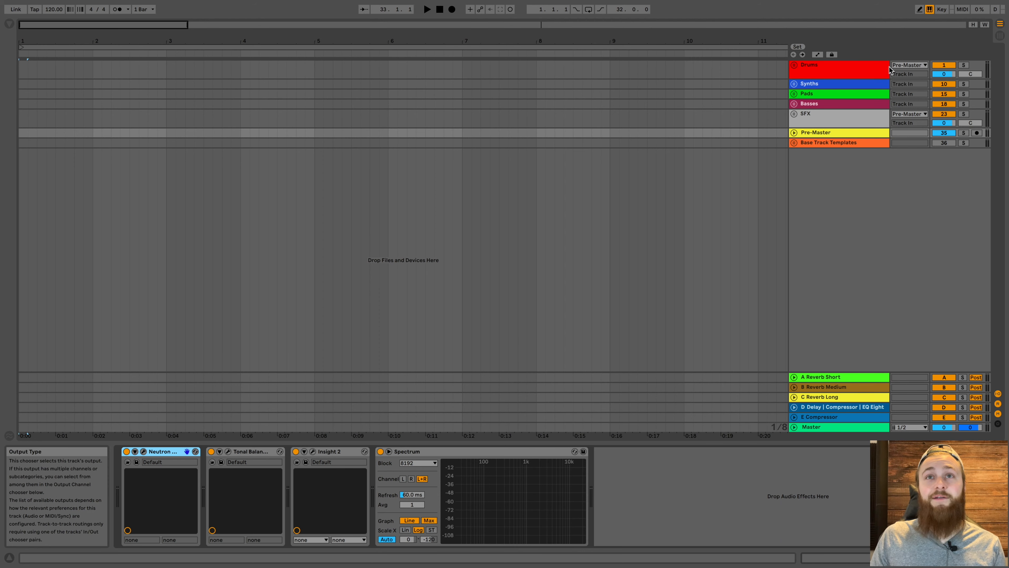
{"action": "left_click", "coordinate": [793, 65]}
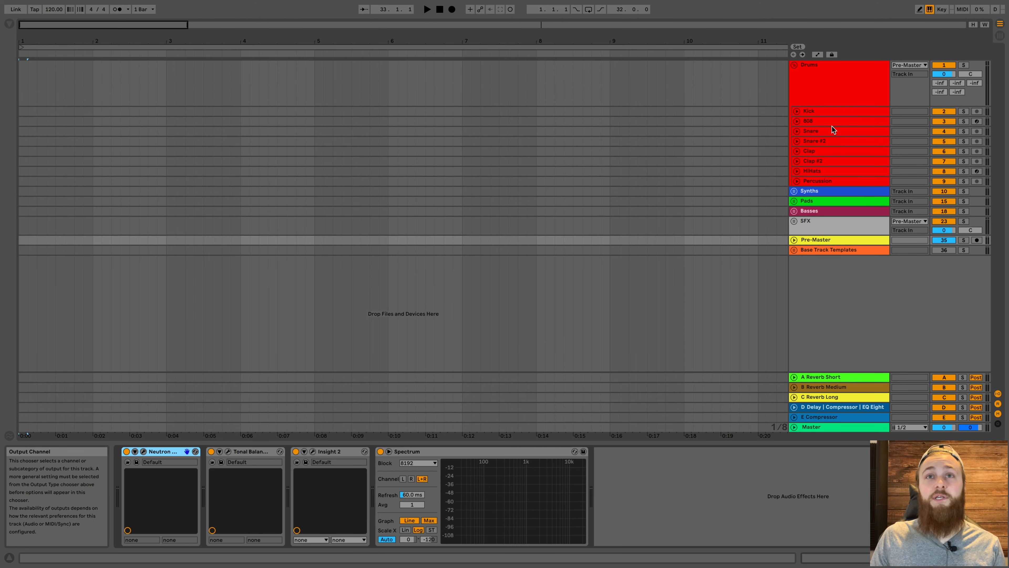
{"action": "left_click", "coordinate": [815, 113]}
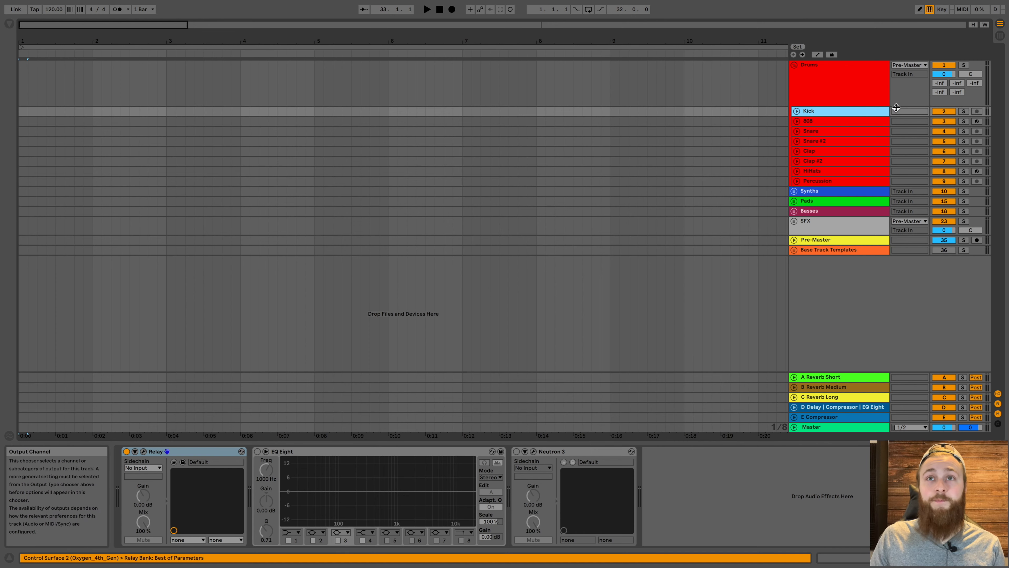
{"action": "left_click", "coordinate": [796, 111]}
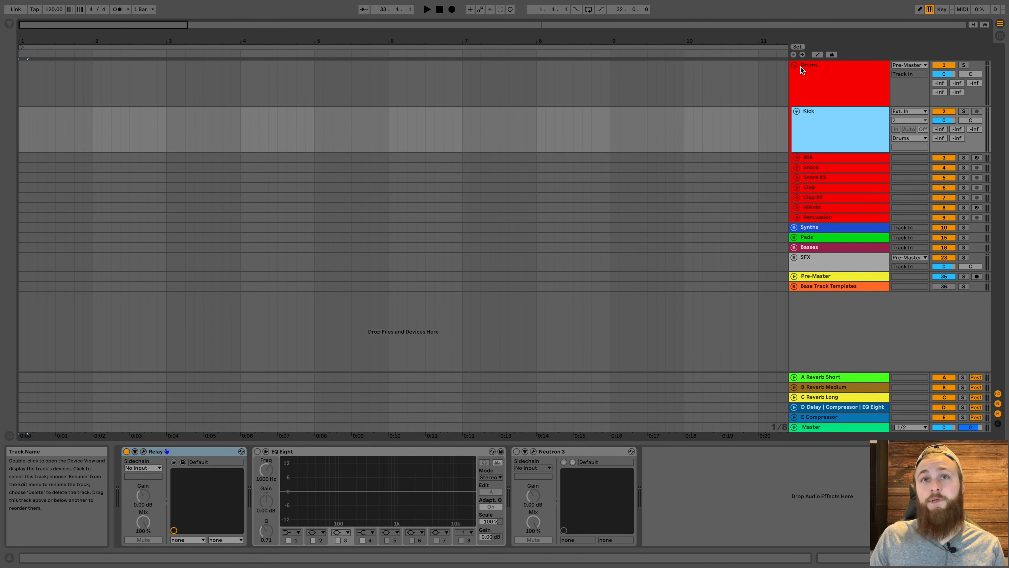
{"action": "left_click", "coordinate": [796, 111]}
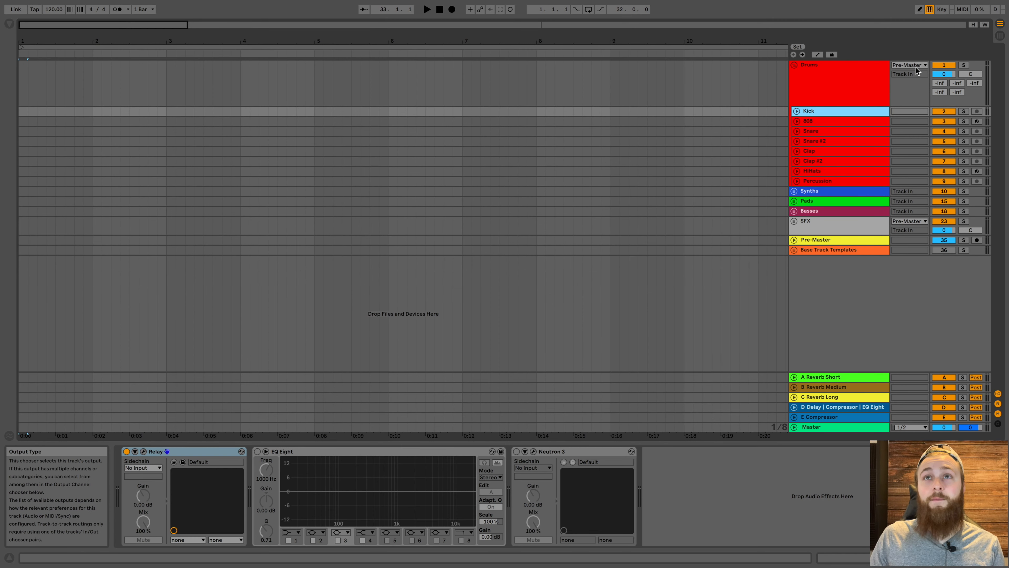
{"action": "left_click", "coordinate": [823, 241]}
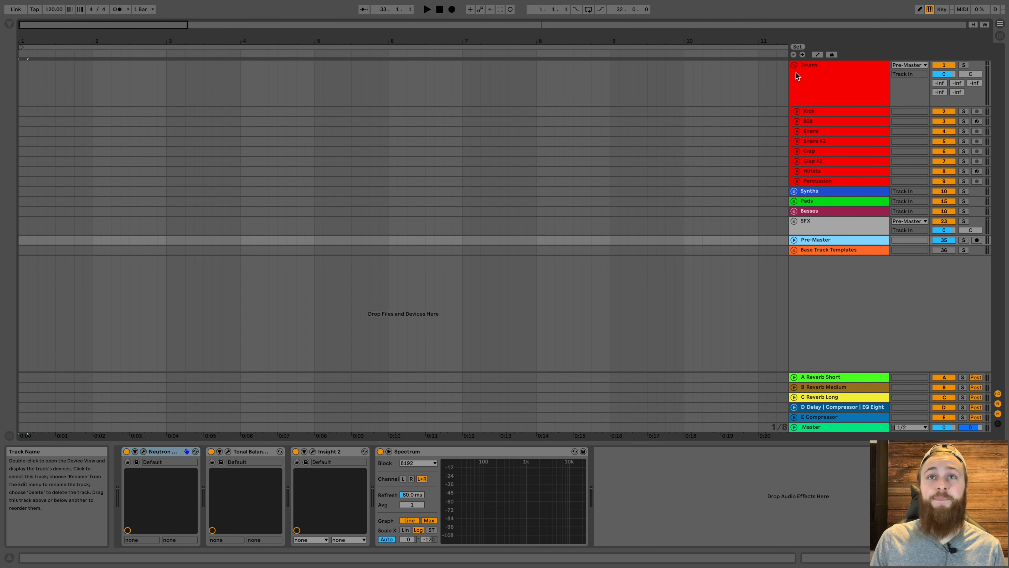
{"action": "left_click", "coordinate": [794, 66]}
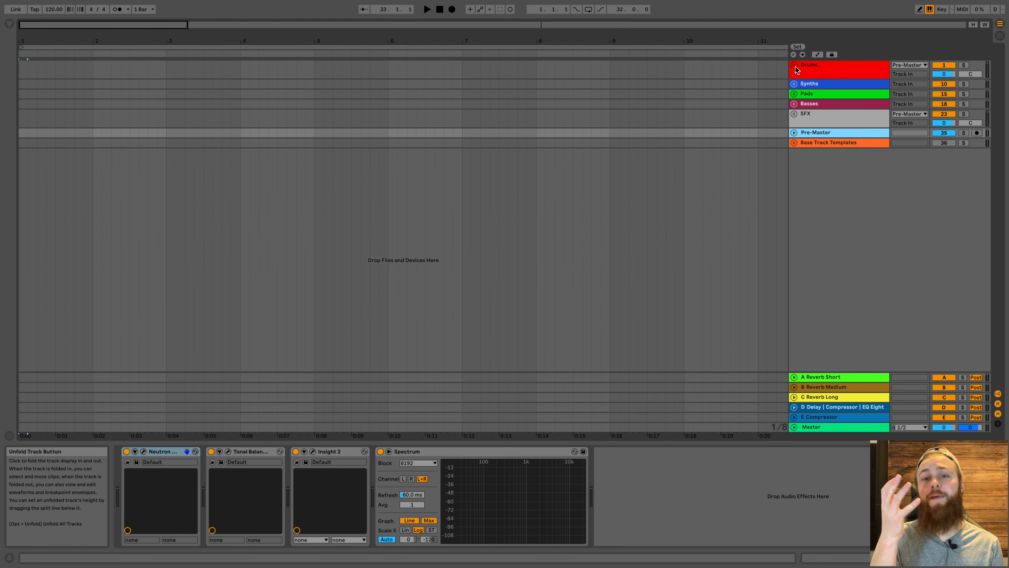
- Unfold the Pre-Master track, view its Neutron 3 Visual Mixer plug-in window and close it, then fold the track
{"action": "left_click", "coordinate": [811, 134]}
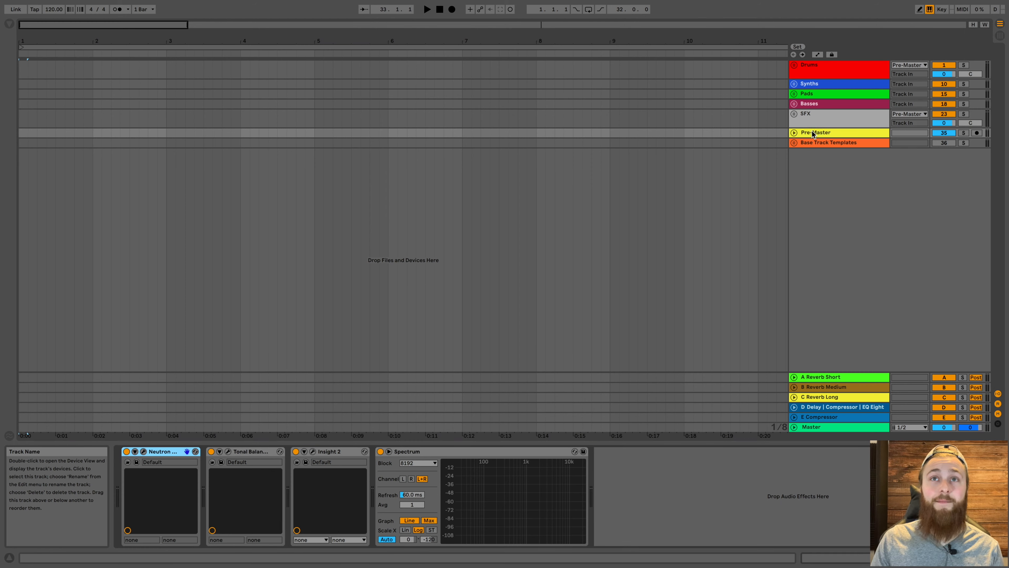
{"action": "left_click", "coordinate": [794, 132]}
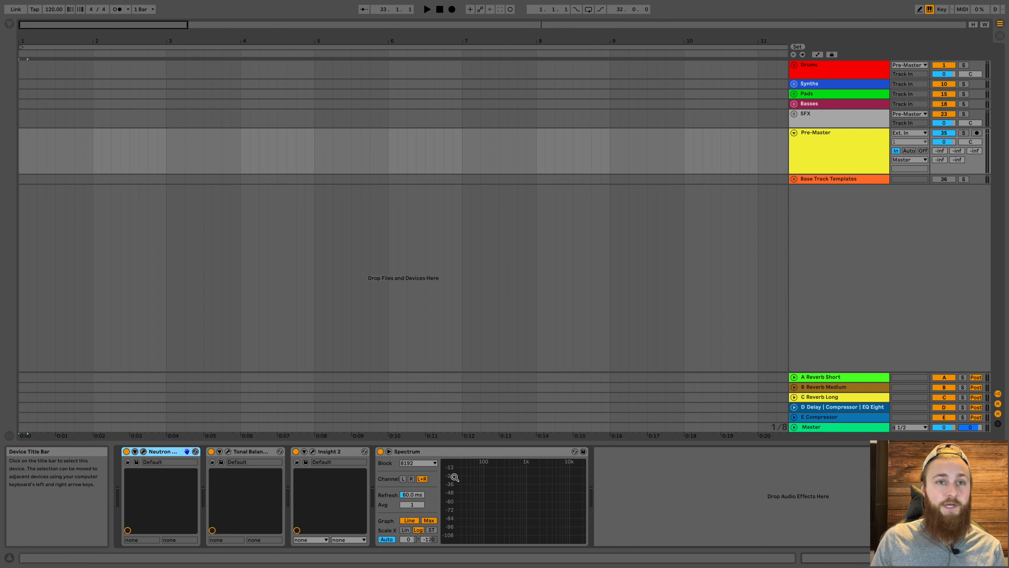
{"action": "mouse_move", "coordinate": [468, 482]}
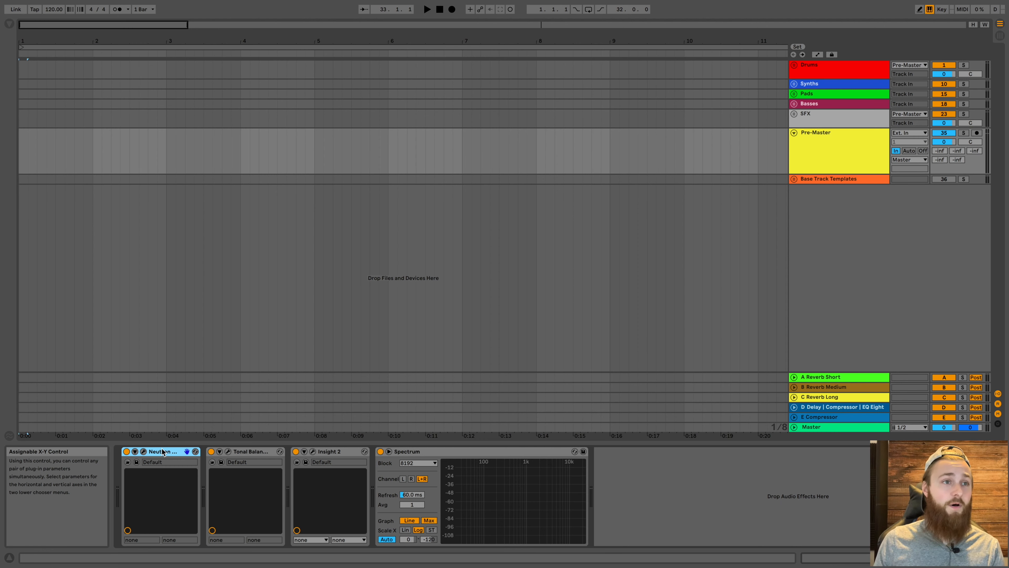
{"action": "left_click", "coordinate": [144, 452]}
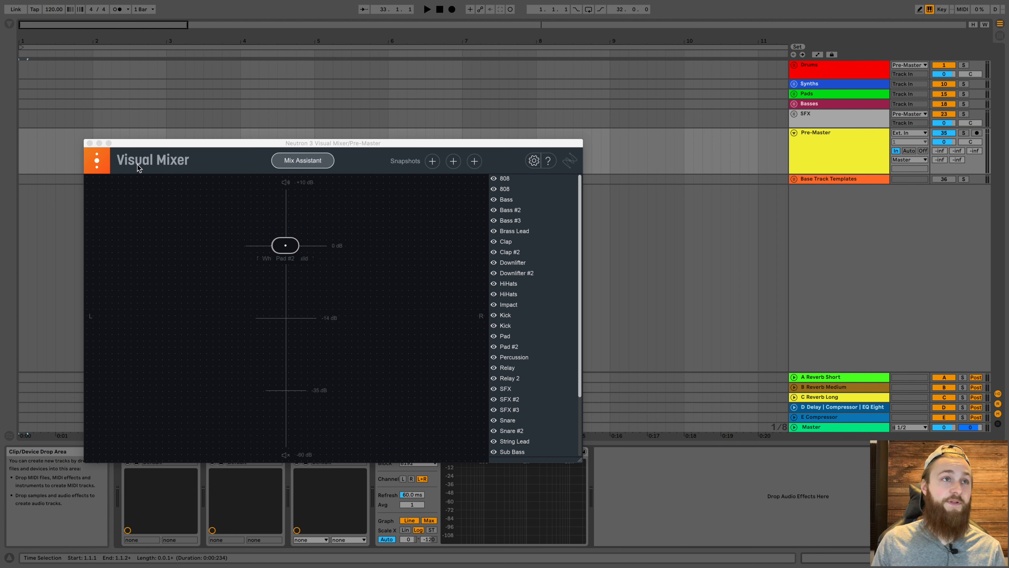
{"action": "left_click", "coordinate": [89, 143]}
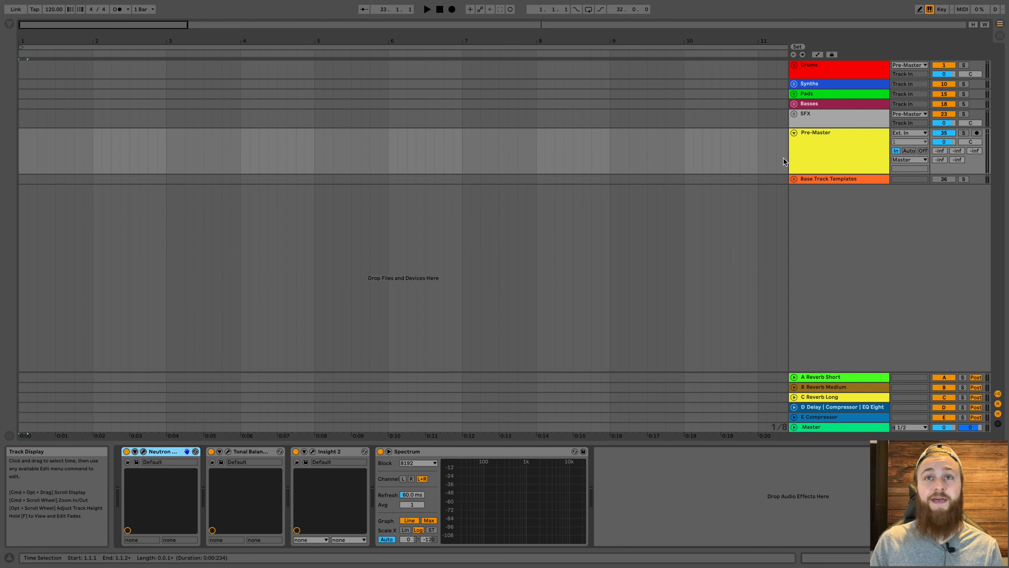
{"action": "left_click", "coordinate": [793, 133]}
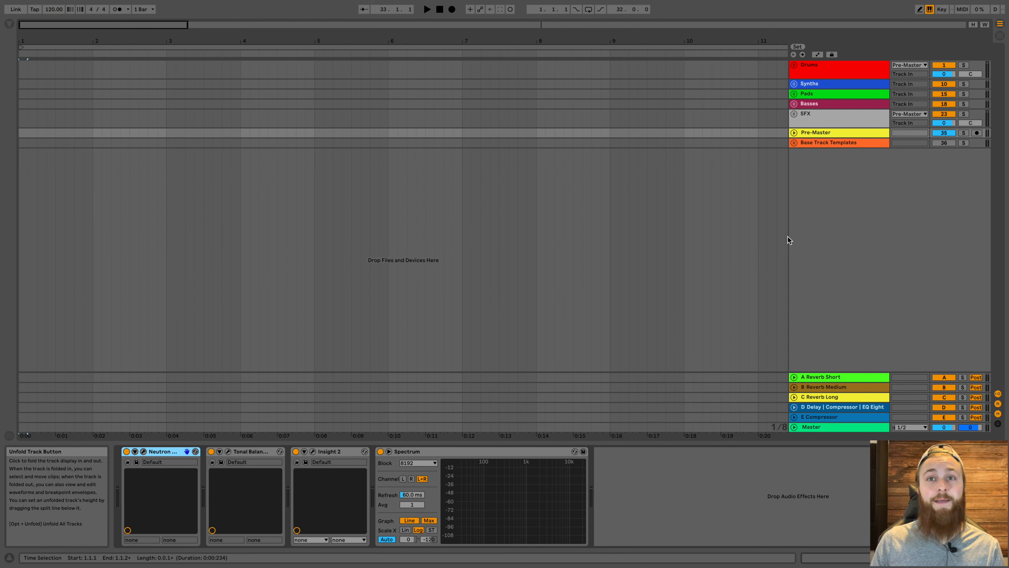
- View the Master and A Reverb Short device chains, then set the Snare track's send to A Reverb Short to 0 dB
{"action": "left_click", "coordinate": [813, 425]}
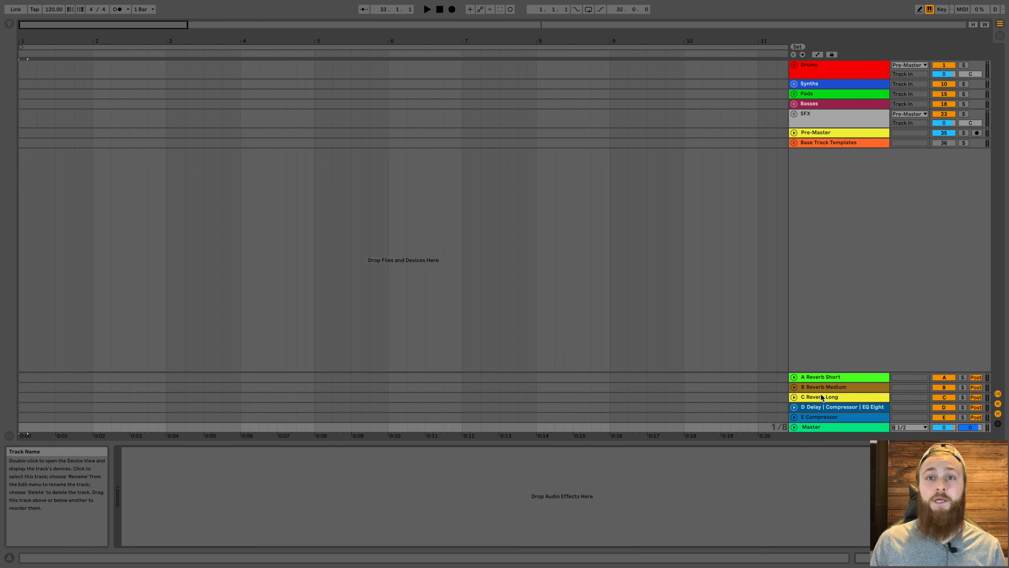
{"action": "left_click", "coordinate": [819, 377]}
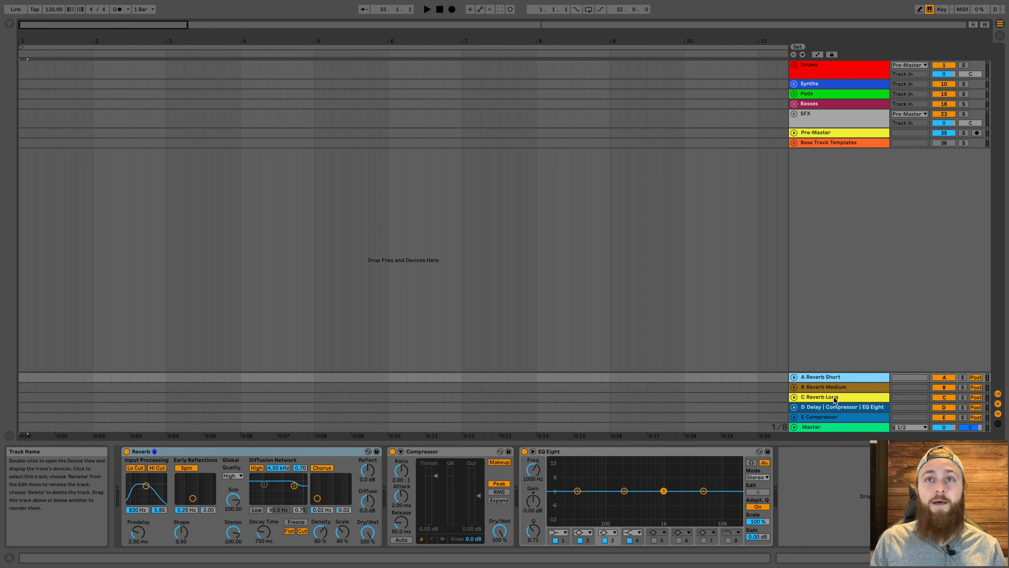
{"action": "left_click", "coordinate": [795, 65]}
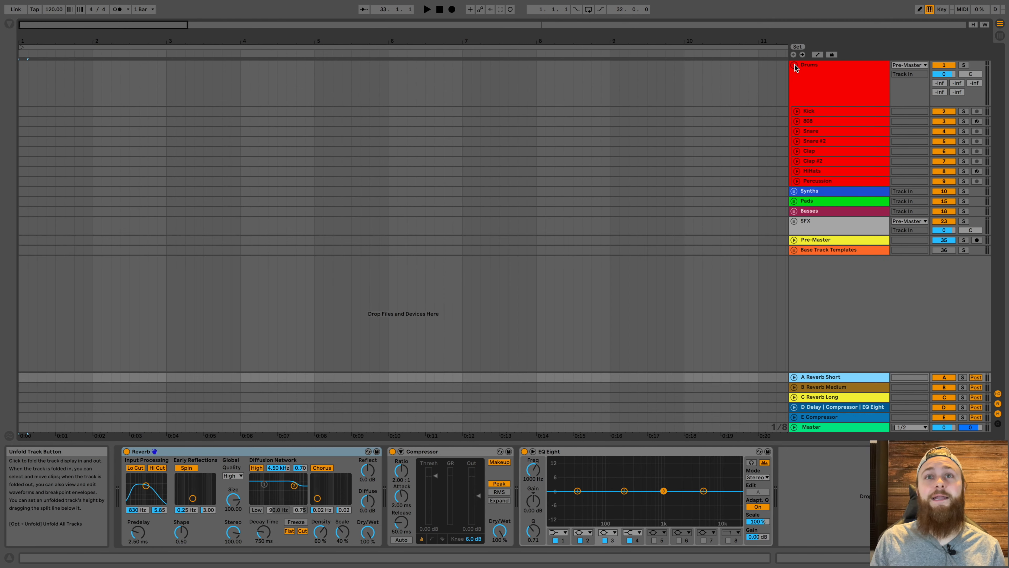
{"action": "left_click", "coordinate": [796, 131]}
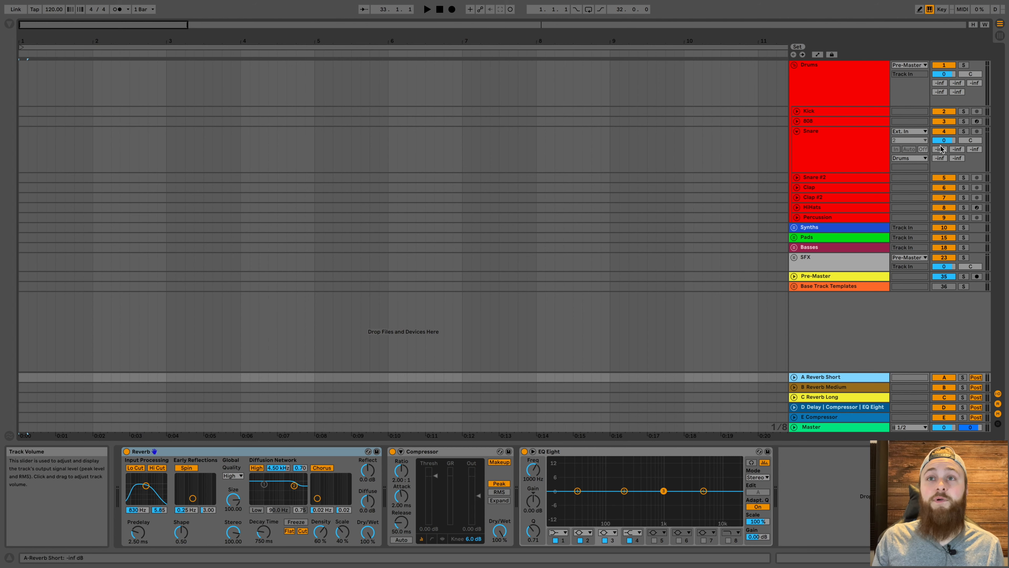
{"action": "left_click_drag", "start_coordinate": [940, 150], "coordinate": [941, 149]}
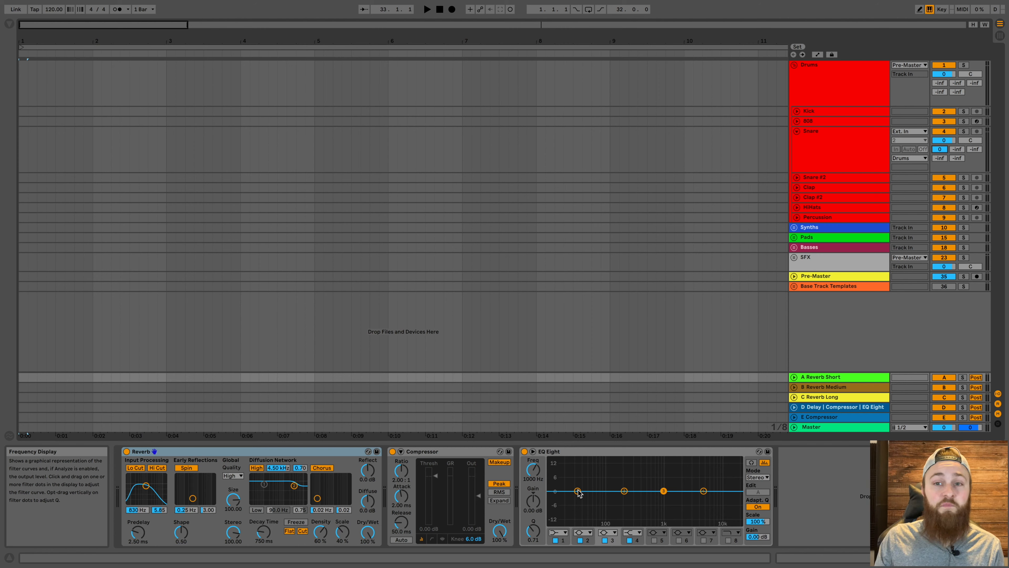
- Try a low-shelf cut of about 9 dB near 979 Hz in A Reverb Short's EQ Eight, reset the band, and fold the Snare track
{"action": "left_click_drag", "start_coordinate": [578, 492], "coordinate": [663, 510]}
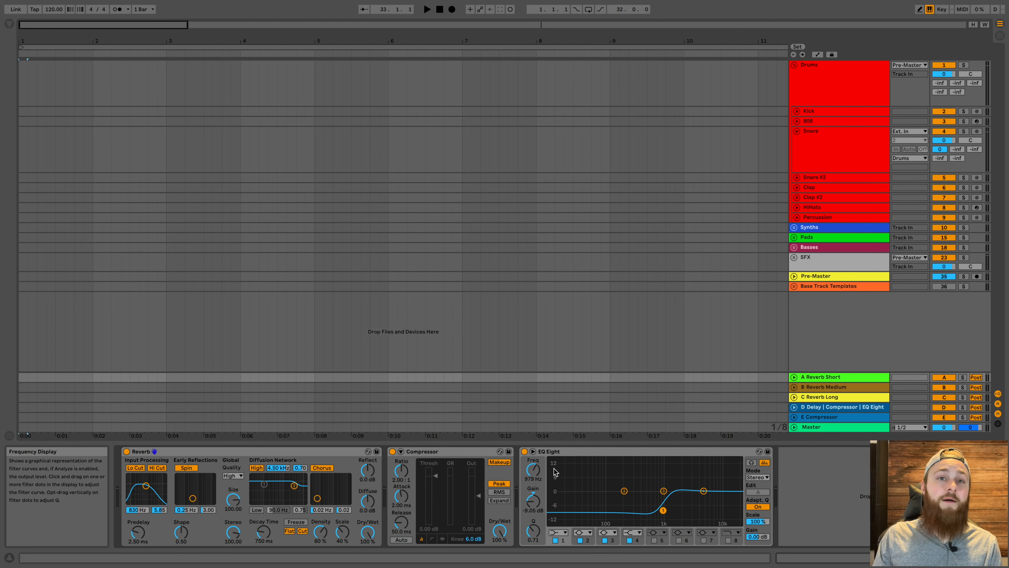
{"action": "double_click", "coordinate": [663, 511]}
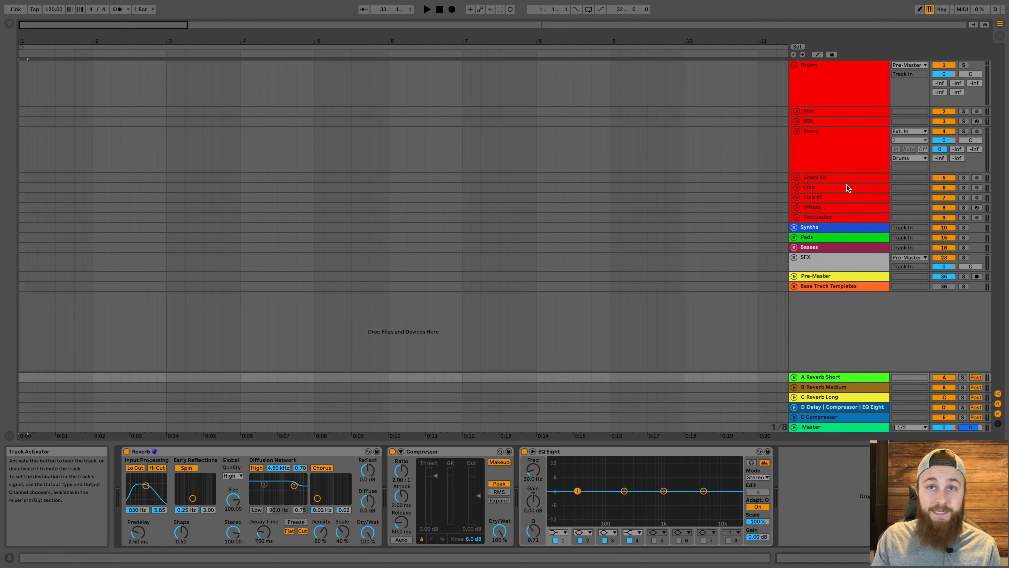
{"action": "left_click", "coordinate": [797, 131]}
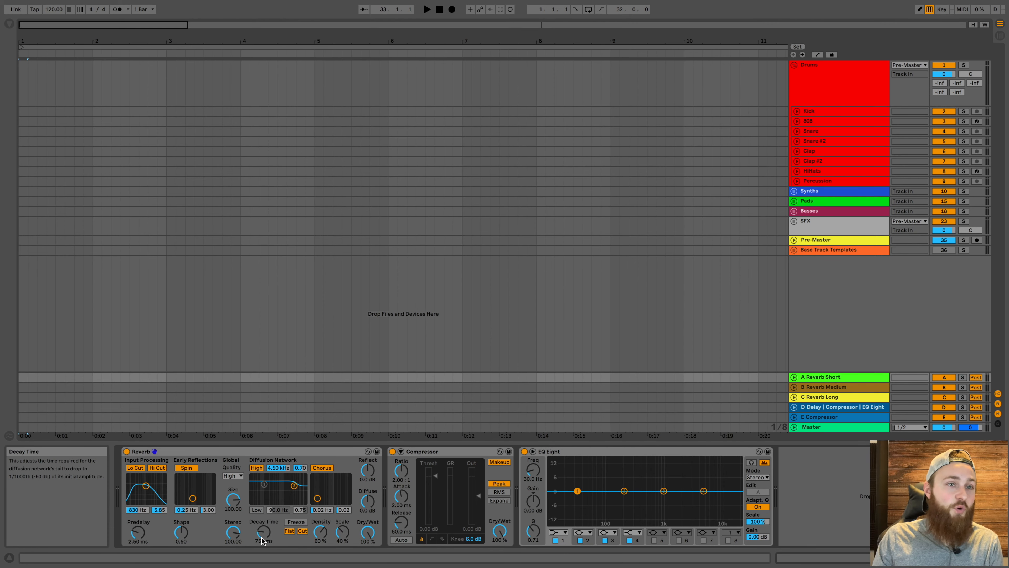
- Inspect the device chains of the B Reverb Medium, C Reverb Long and D Delay return tracks, including the reverb decay times
{"action": "scroll", "coordinate": [733, 433], "scroll_direction": "right", "scroll_amount": 2}
{"action": "left_click", "coordinate": [823, 387]}
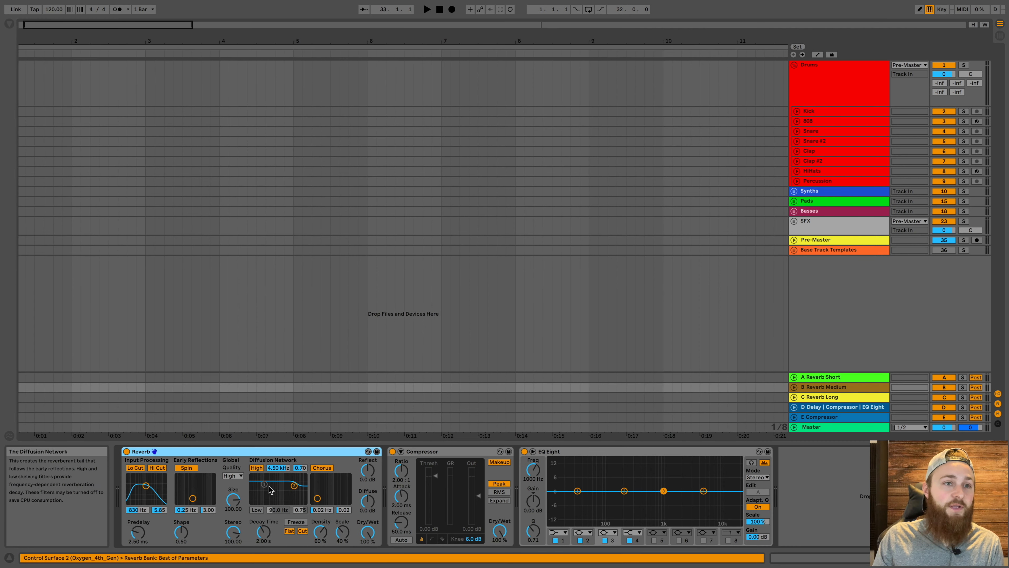
{"action": "left_click", "coordinate": [824, 399]}
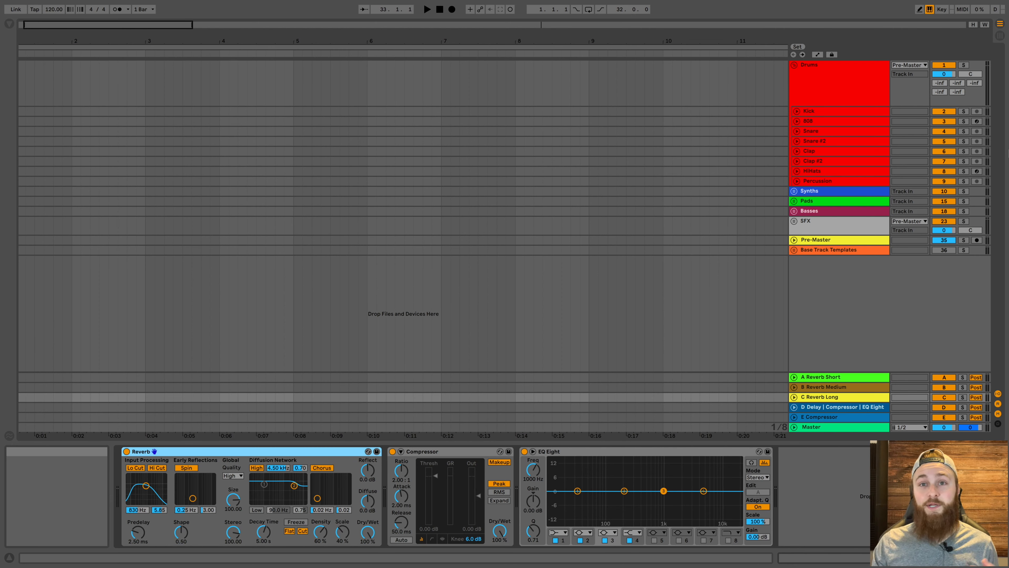
{"action": "left_click", "coordinate": [828, 410]}
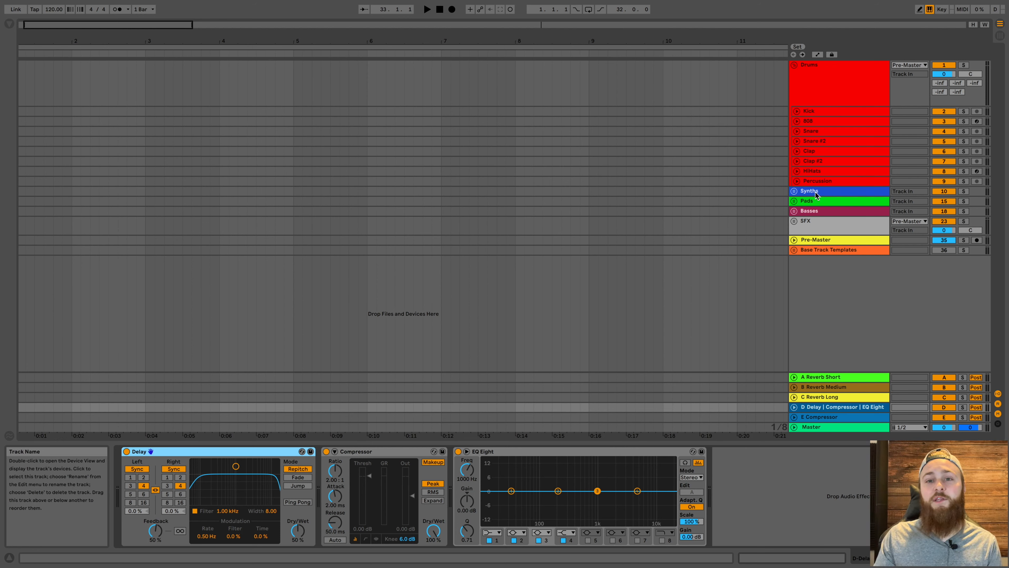
- Try raising the Synths group's send to the D Delay return to about -11 dB, restore it, and fold the group
{"action": "left_click", "coordinate": [794, 191]}
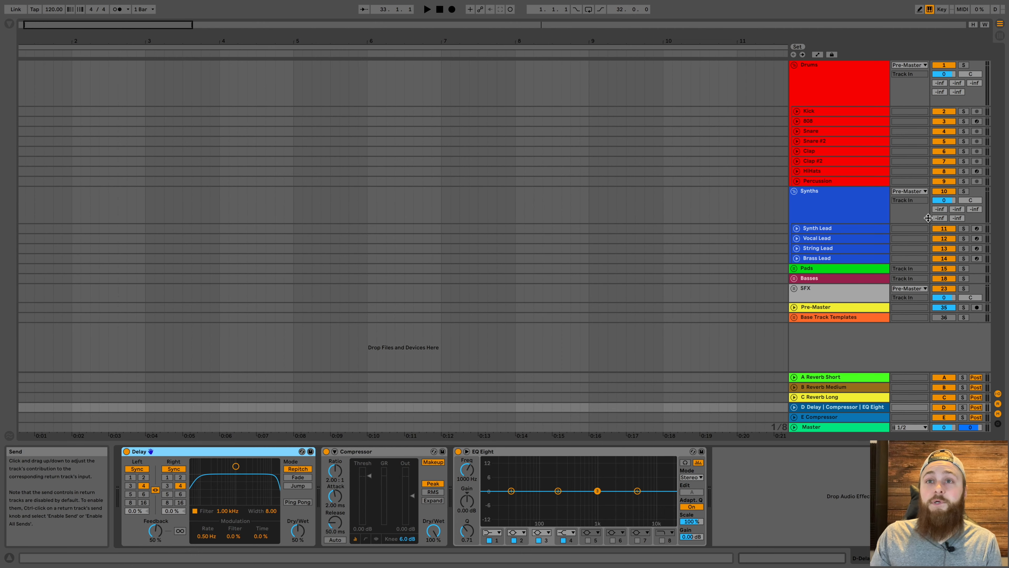
{"action": "left_click_drag", "start_coordinate": [940, 218], "coordinate": [940, 209]}
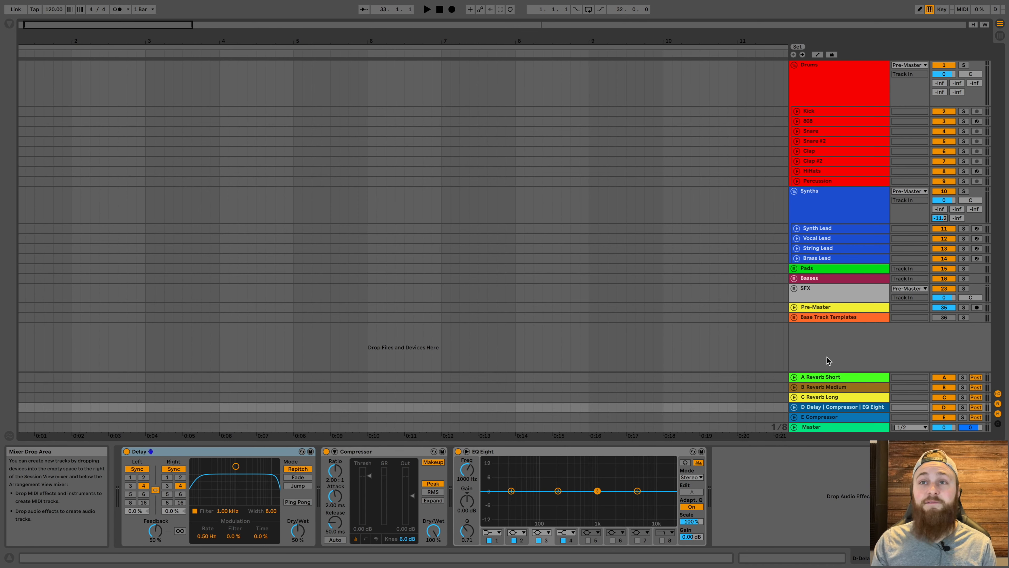
{"action": "left_click", "coordinate": [794, 192]}
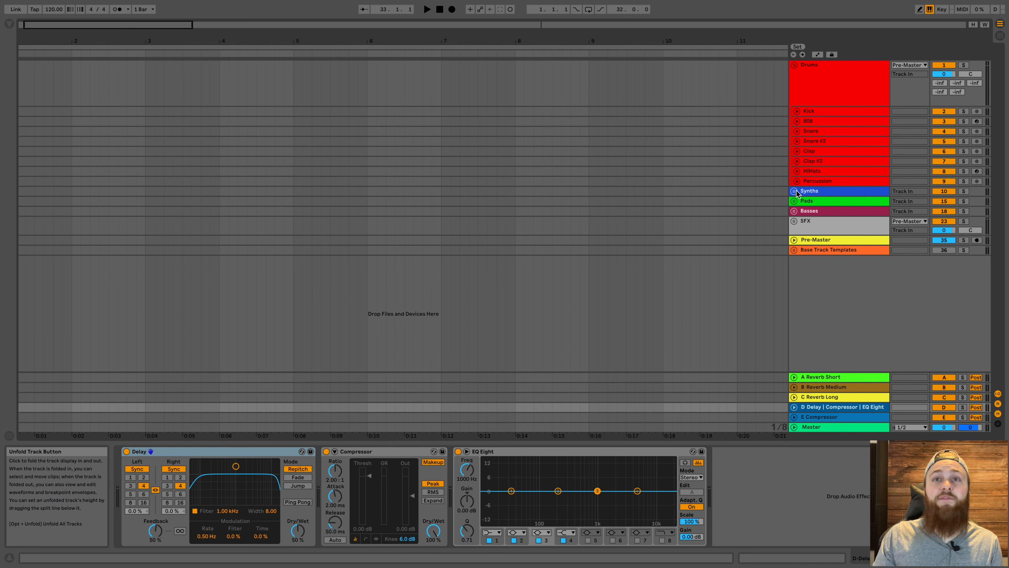
{"action": "left_click", "coordinate": [794, 192]}
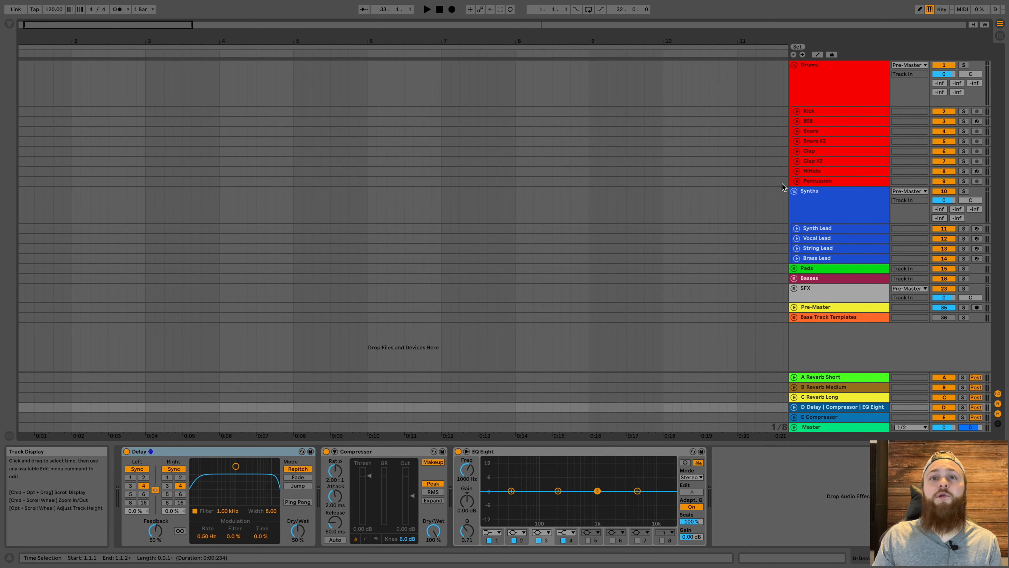
{"action": "left_click", "coordinate": [793, 192]}
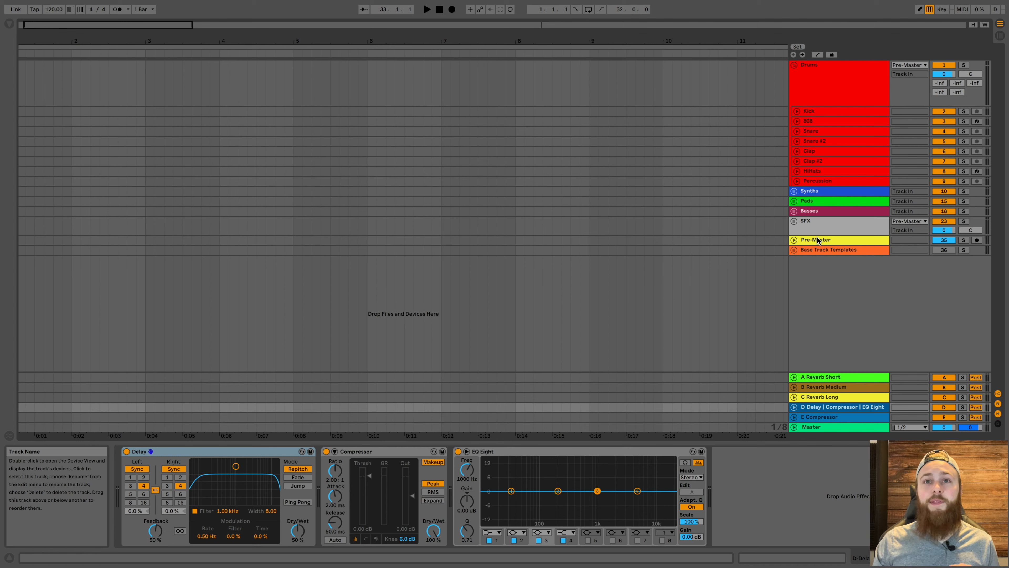
- Copy the Base Audio track from Base Track Templates into the Drums group above Kick and rename the copy Crash
{"action": "left_click", "coordinate": [794, 249]}
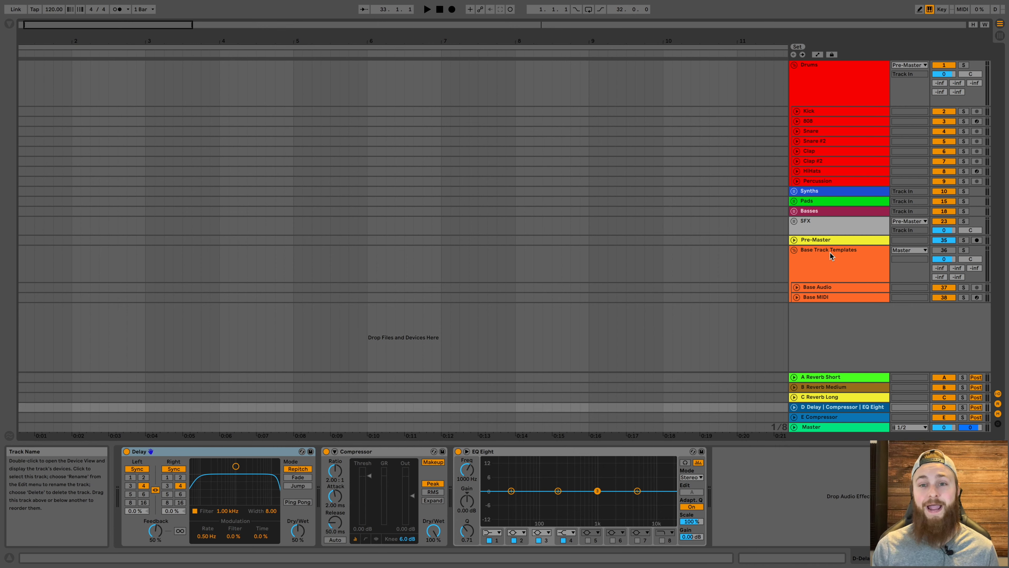
{"action": "left_click", "coordinate": [819, 290]}
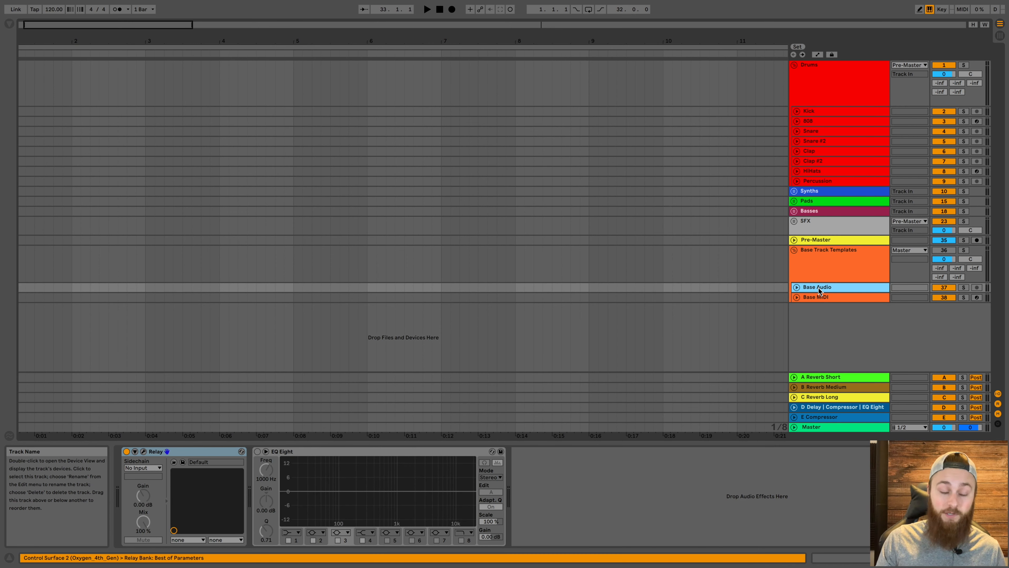
{"action": "left_click_drag", "start_coordinate": [819, 287], "coordinate": [831, 108]}
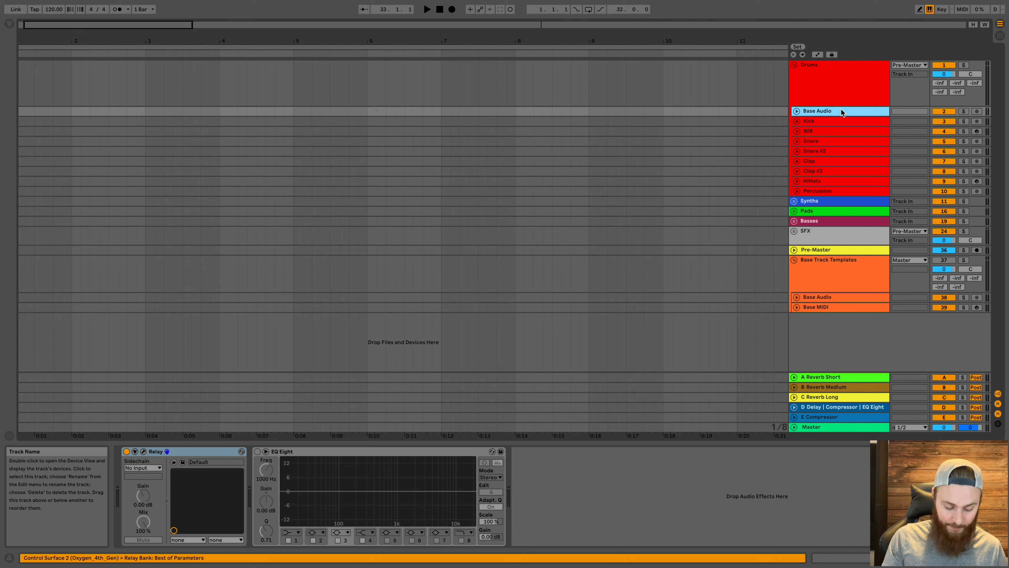
{"action": "key", "text": "super+r"}
{"action": "type", "text": "Cra"}
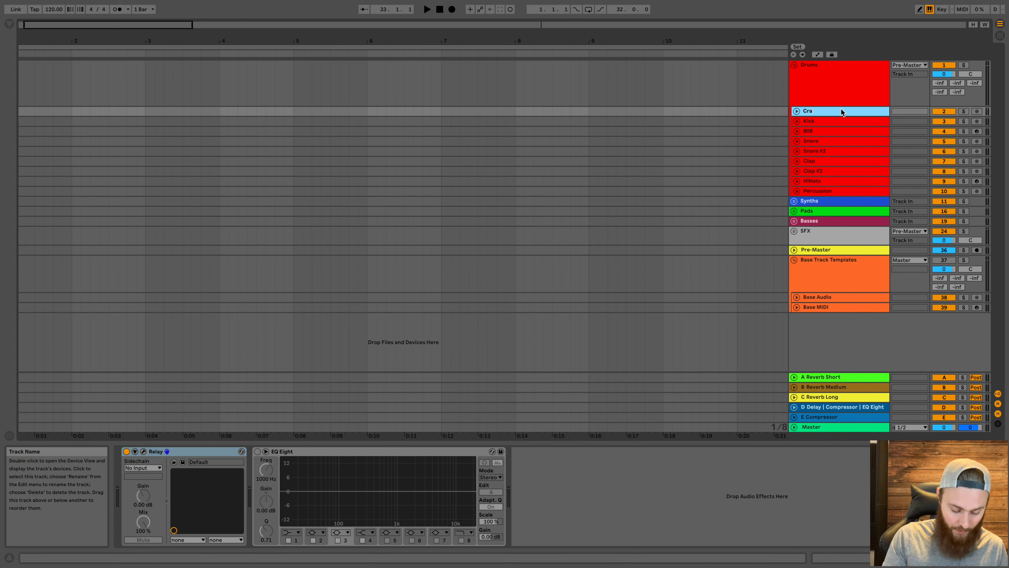
{"action": "key", "text": "Return"}
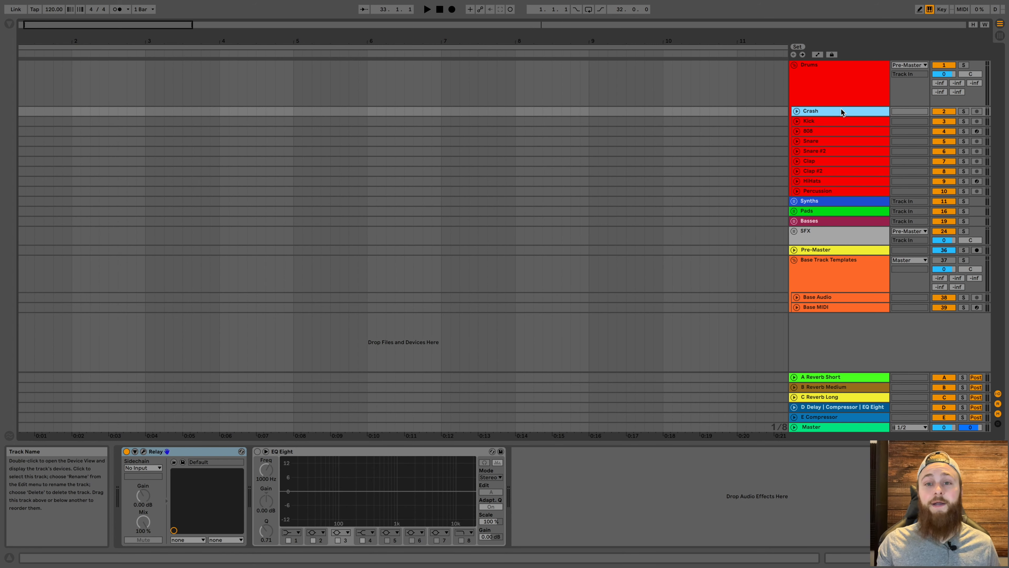
- Rename the Relay plug-in instance on the Crash track to Crash and close its window
{"action": "double_click", "coordinate": [827, 113]}
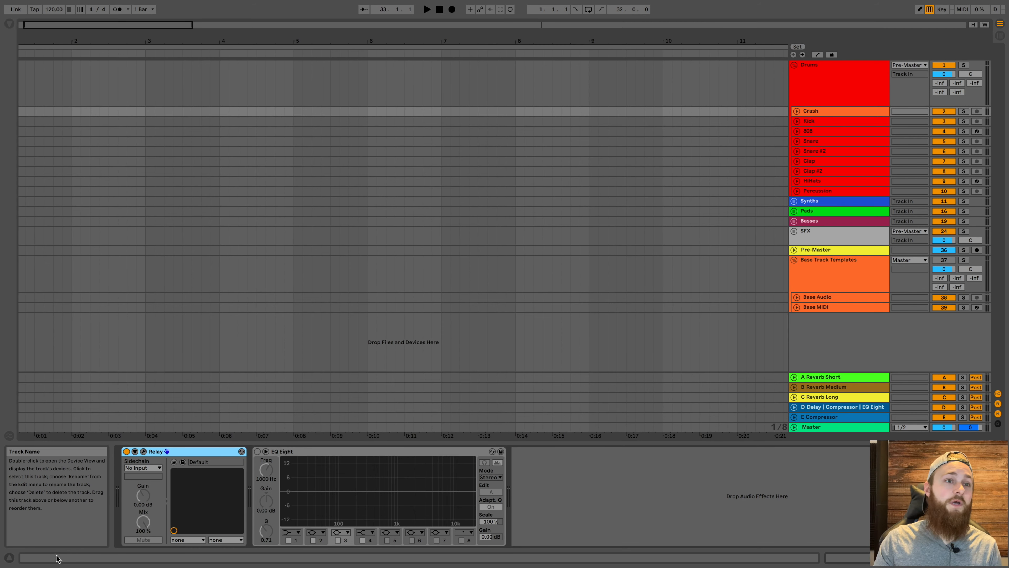
{"action": "left_click", "coordinate": [143, 451]}
{"action": "left_click", "coordinate": [161, 117]}
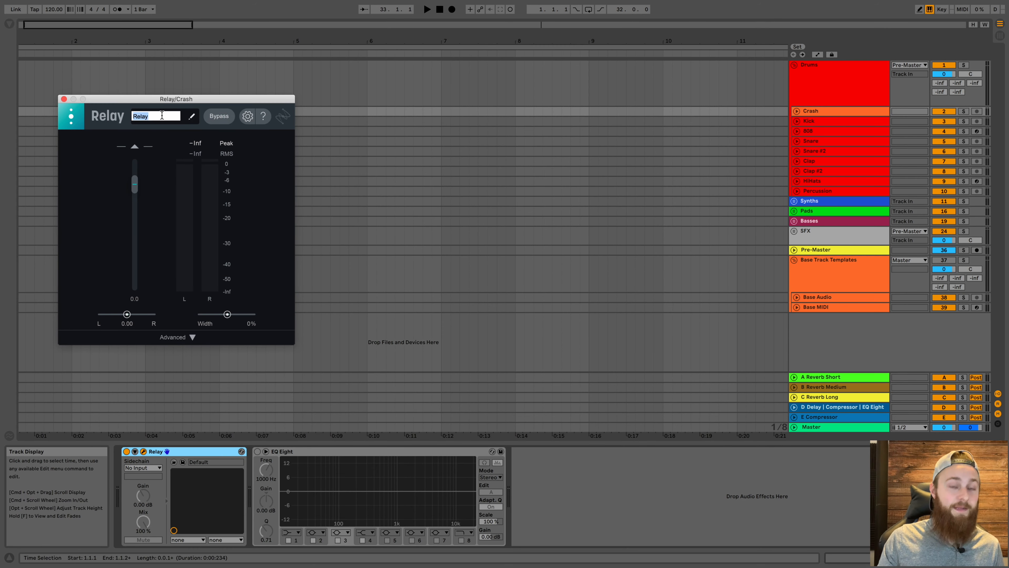
{"action": "key", "text": "BackSpace"}
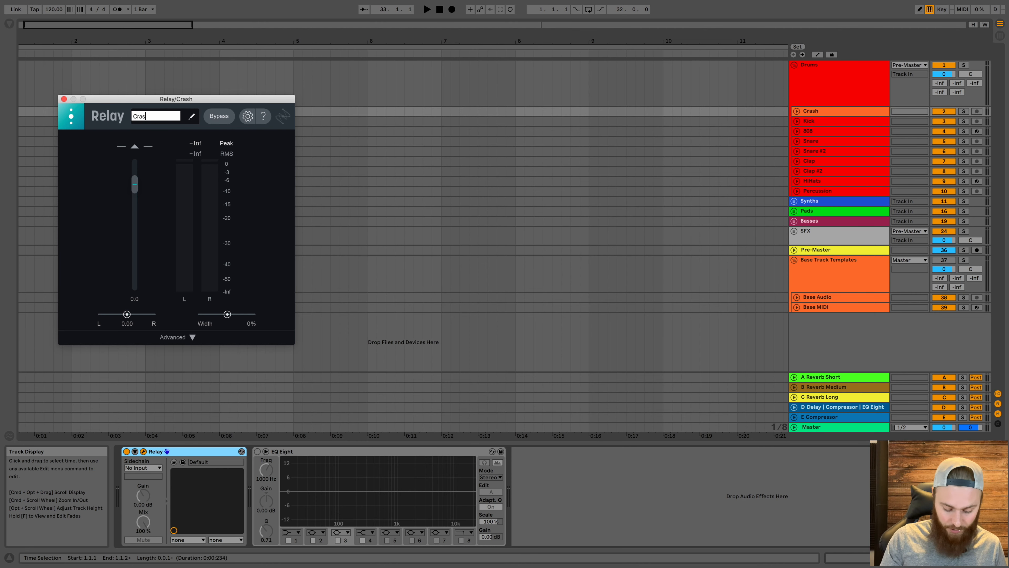
{"action": "key", "text": "Return"}
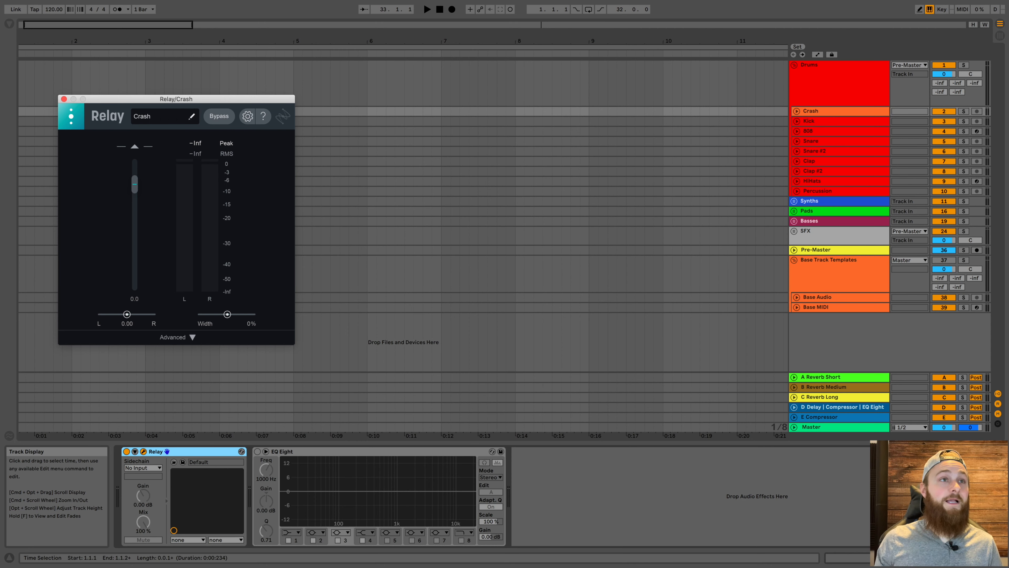
{"action": "left_click", "coordinate": [64, 98]}
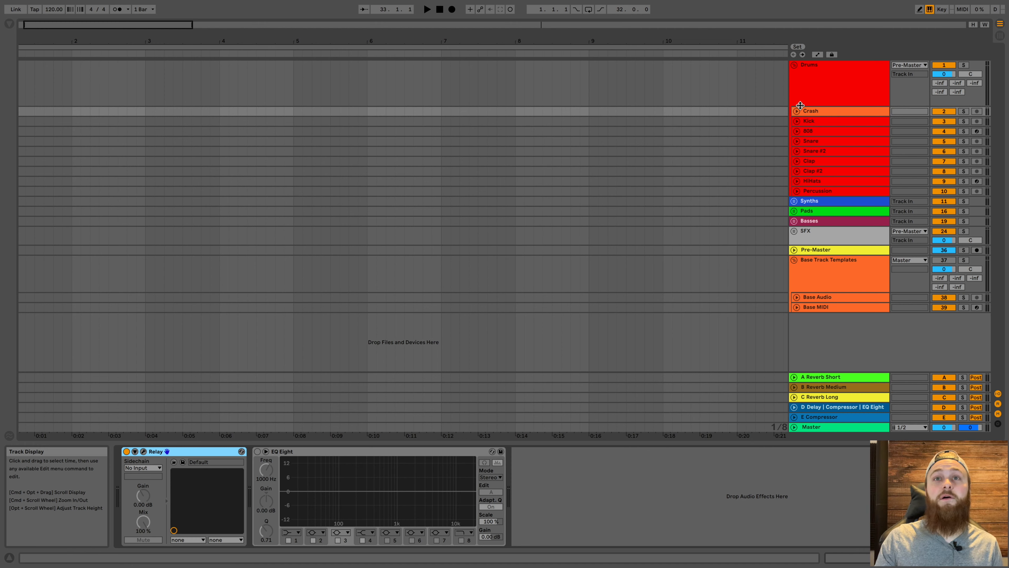
- Colour the Crash track red like the rest of the Drums group and move it between the 808 and Snare tracks
{"action": "right_click", "coordinate": [812, 111]}
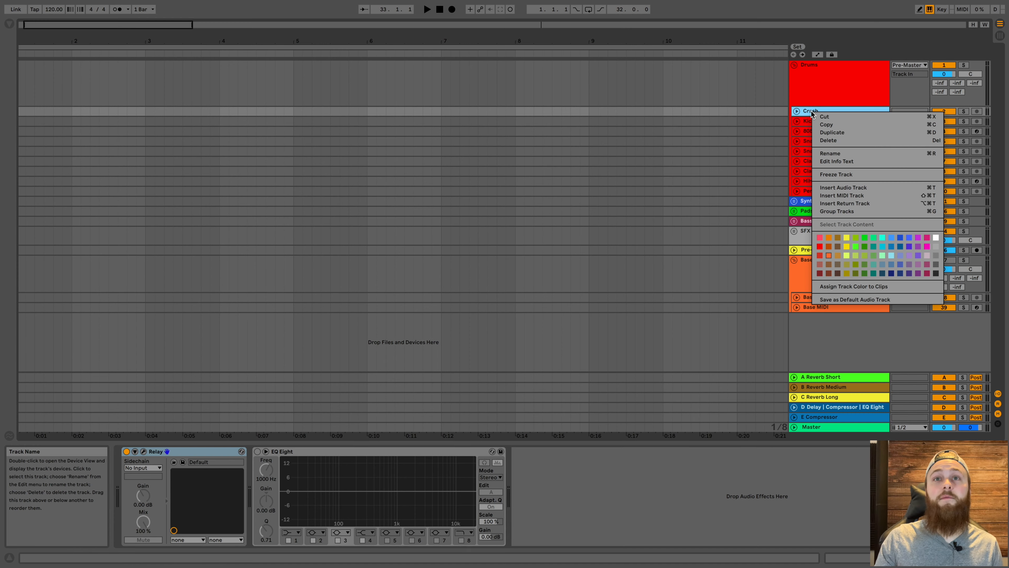
{"action": "left_click", "coordinate": [819, 246]}
{"action": "left_click_drag", "start_coordinate": [815, 117], "coordinate": [818, 136]}
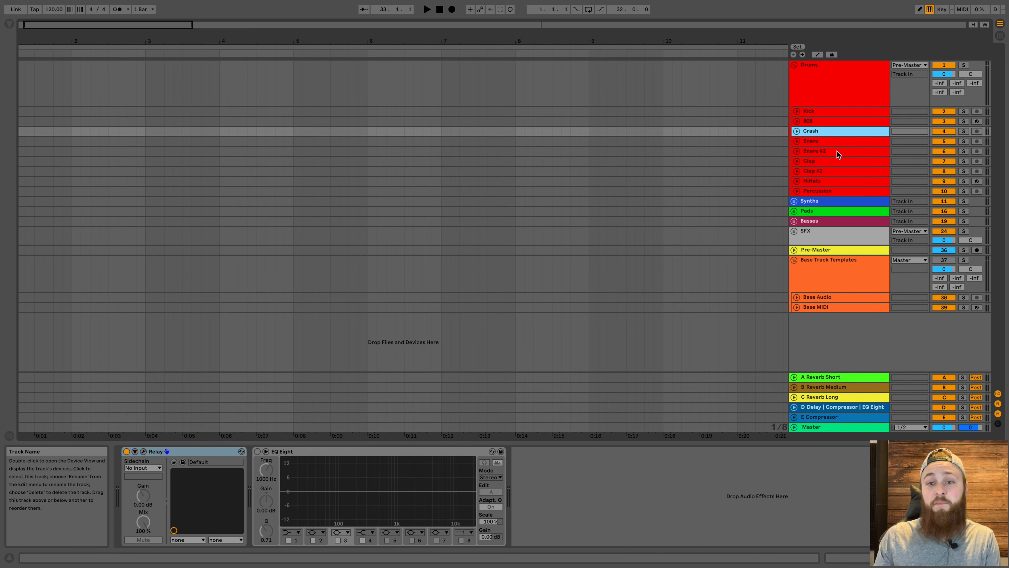
{"action": "mouse_move", "coordinate": [50, 4]}
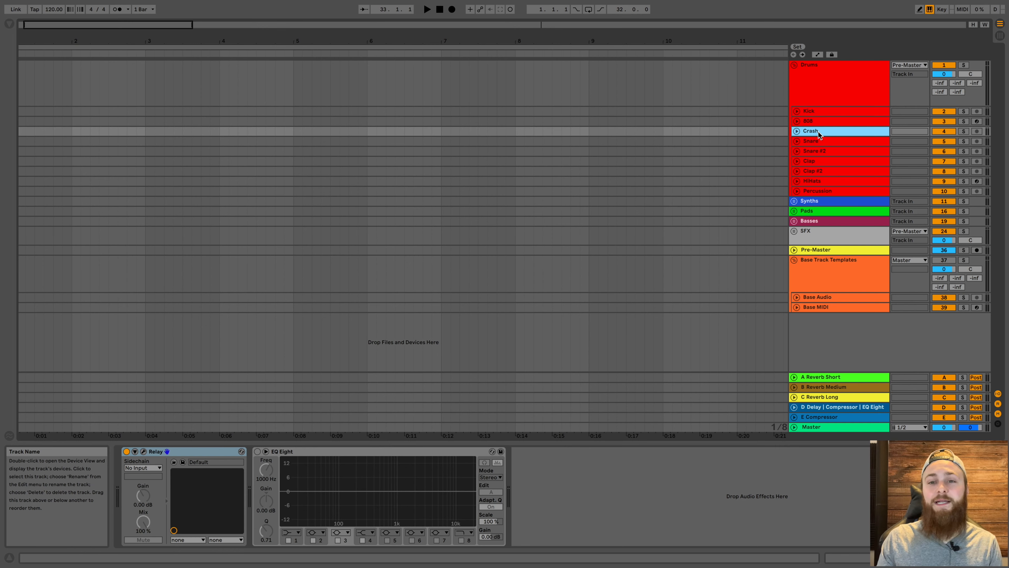
- Review the Base MIDI track's device chain and track options, then fold the Base Track Templates and Drums groups
{"action": "left_click", "coordinate": [825, 309]}
{"action": "right_click", "coordinate": [820, 306]}
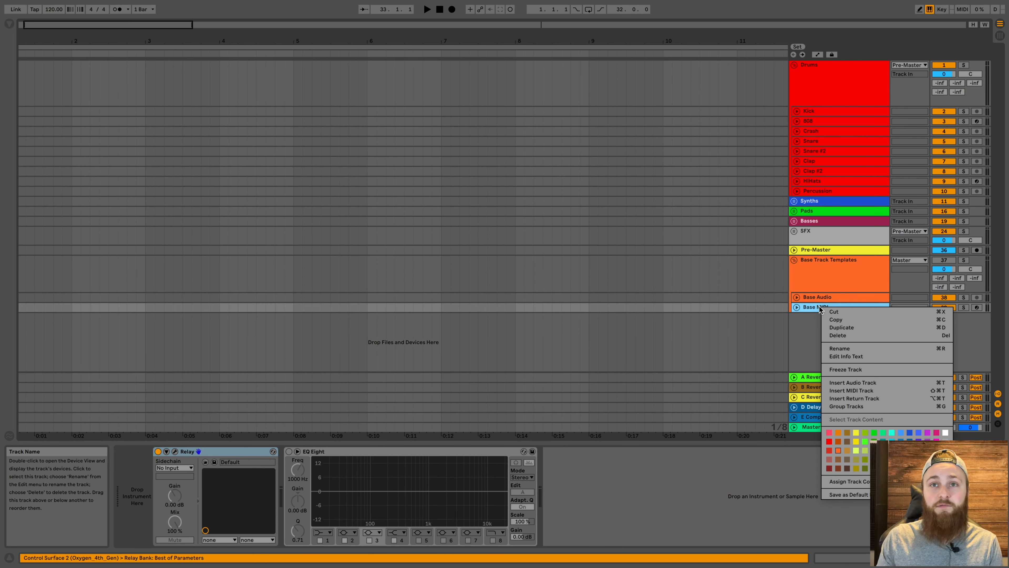
{"action": "key", "text": "Escape"}
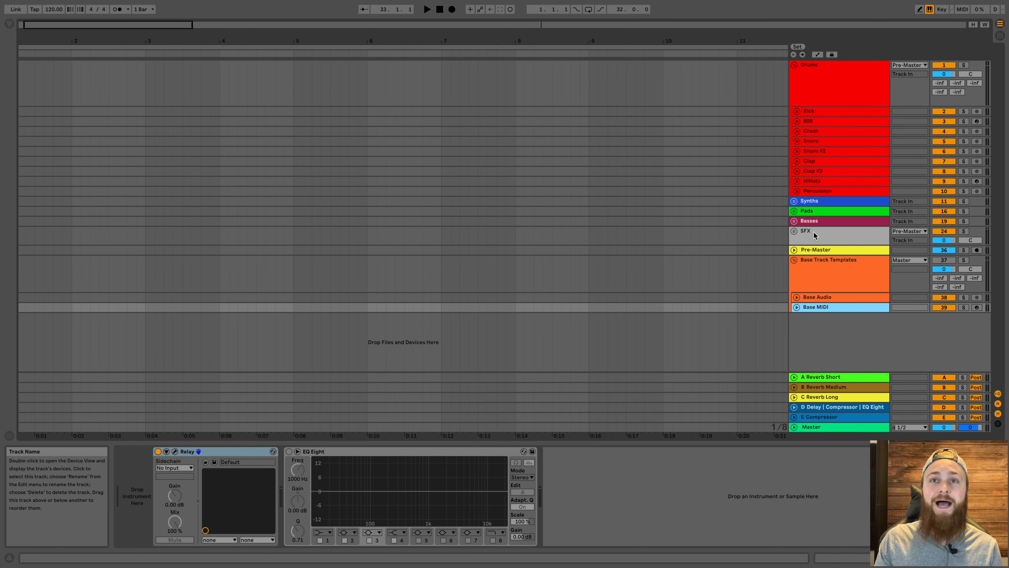
{"action": "left_click", "coordinate": [794, 260]}
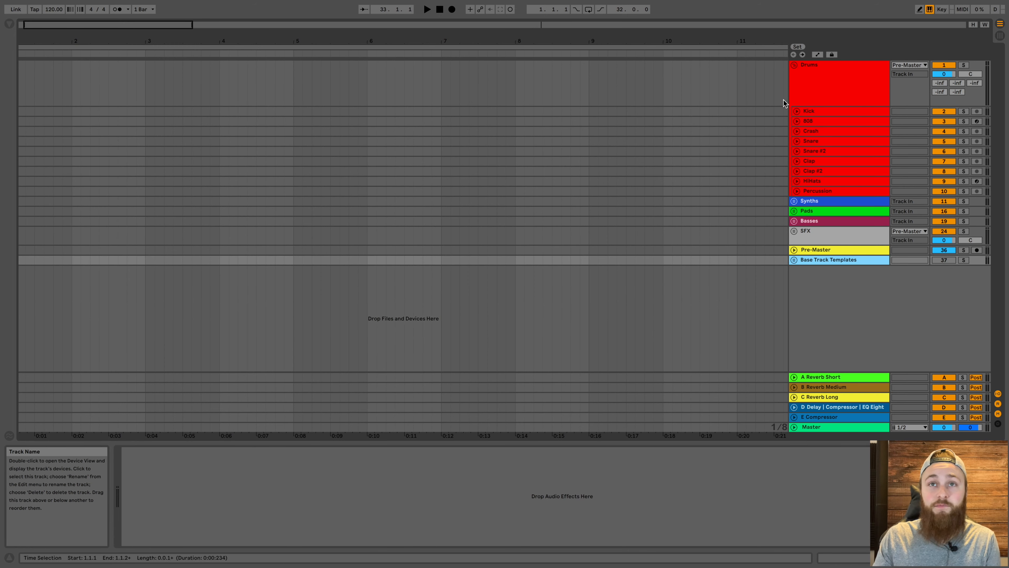
{"action": "left_click", "coordinate": [795, 66]}
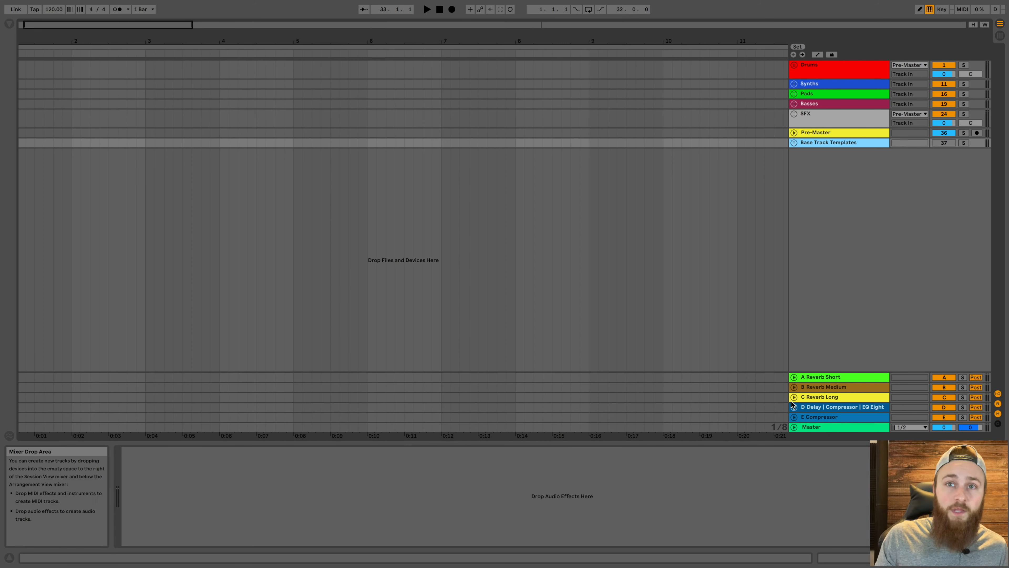
- Search the plug-ins for ozone, load the VST version of Ozone 9 on the Master track, and close its window and the browser
{"action": "left_click", "coordinate": [845, 429]}
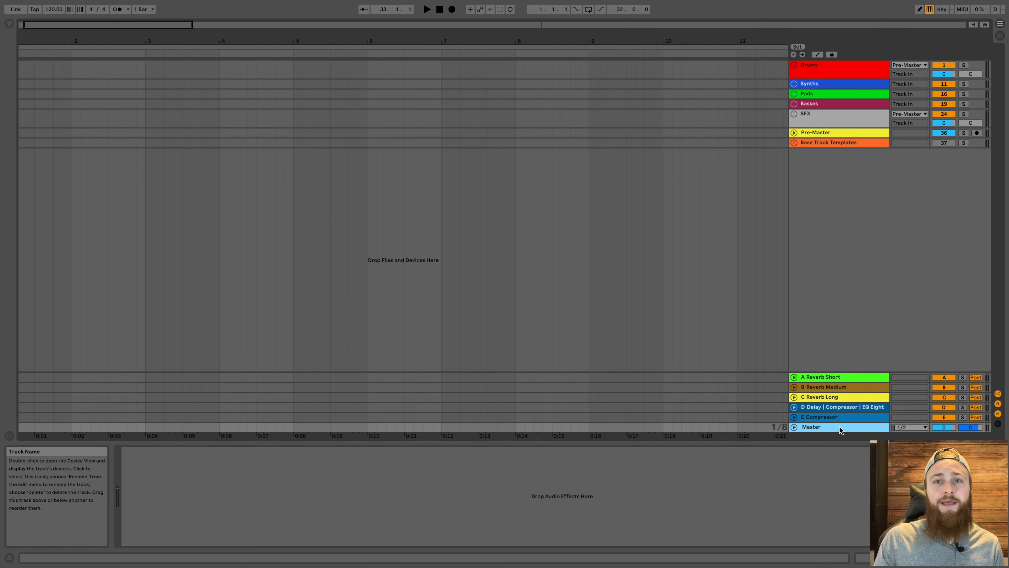
{"action": "left_click", "coordinate": [9, 25]}
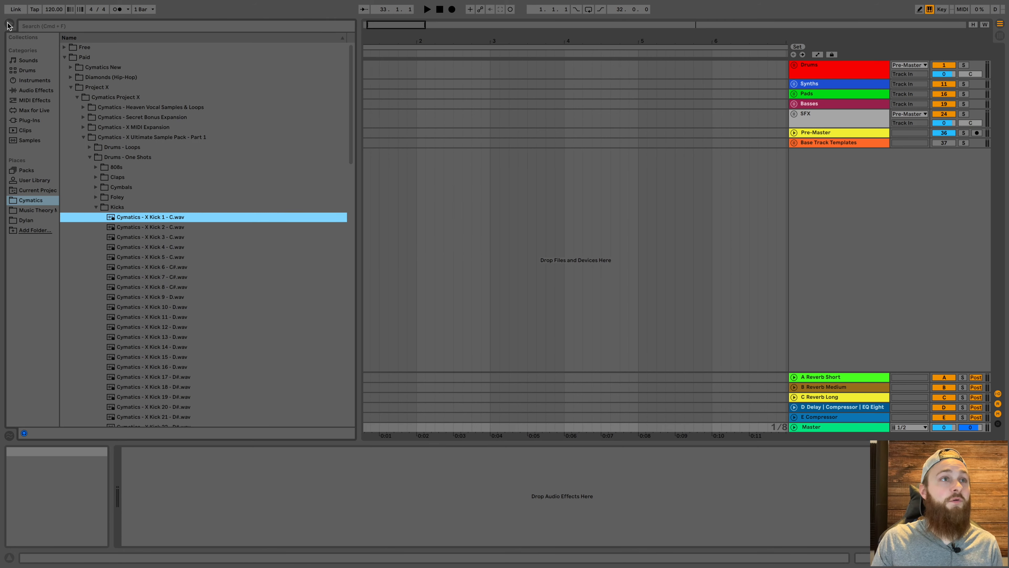
{"action": "left_click", "coordinate": [64, 56]}
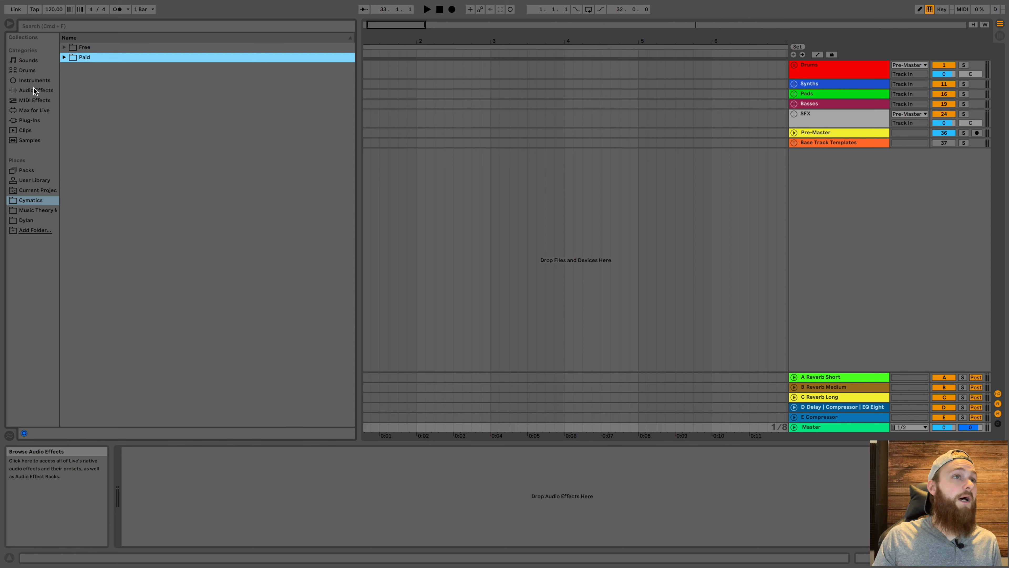
{"action": "left_click", "coordinate": [35, 121]}
{"action": "left_click", "coordinate": [91, 29]}
{"action": "type", "text": "ozone"}
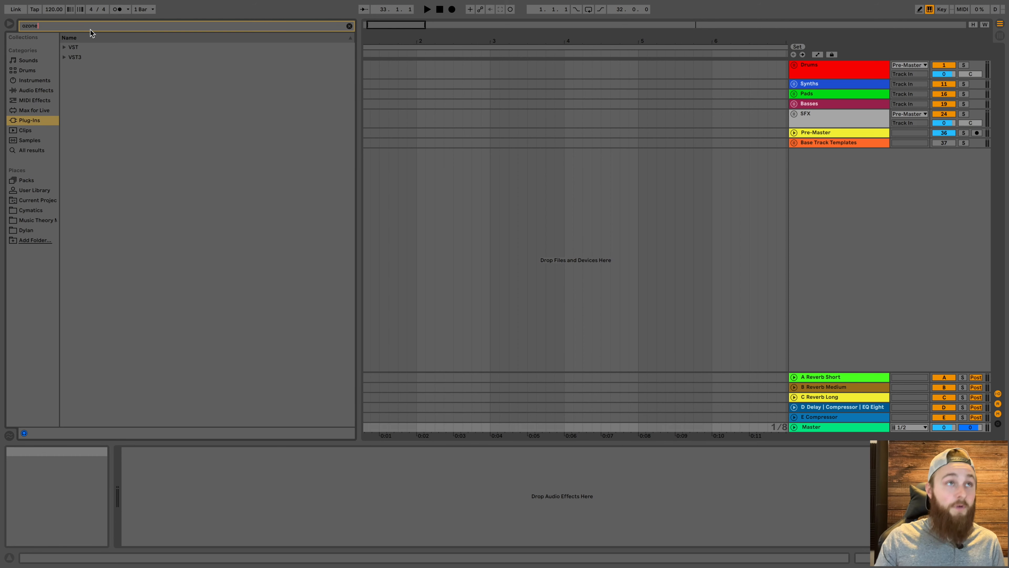
{"action": "left_click", "coordinate": [65, 46]}
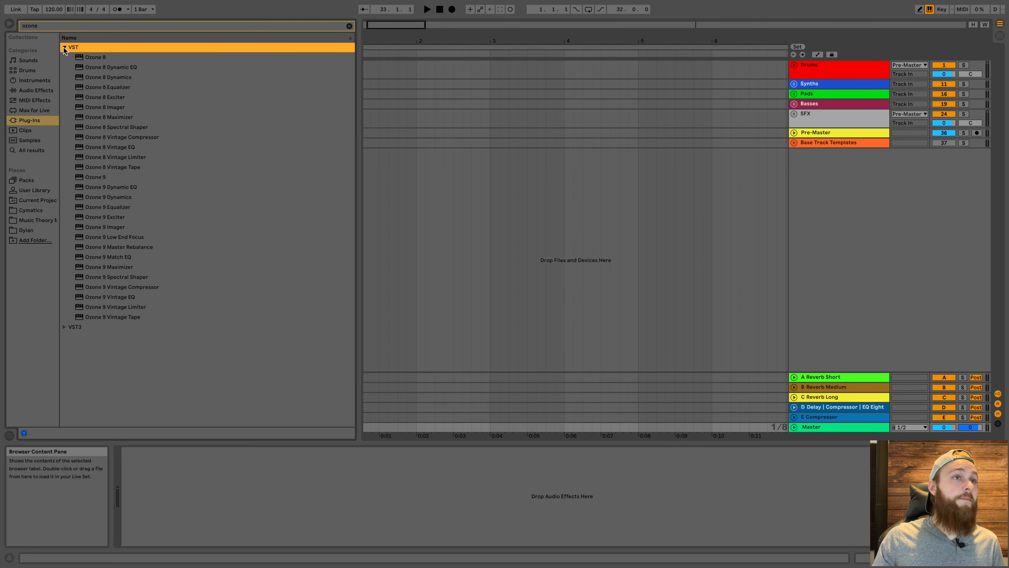
{"action": "left_click_drag", "start_coordinate": [95, 178], "coordinate": [329, 467]}
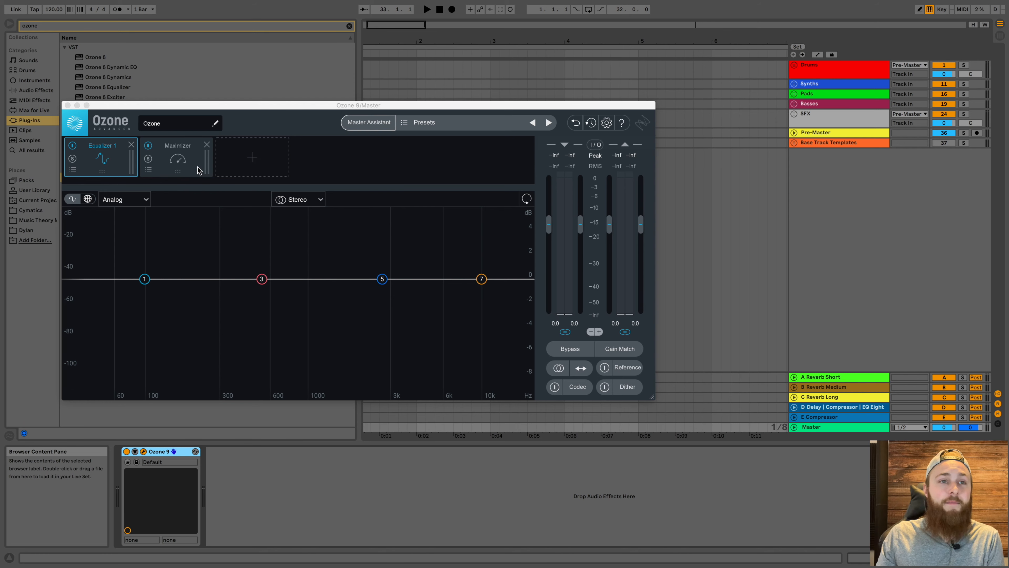
{"action": "left_click", "coordinate": [66, 105]}
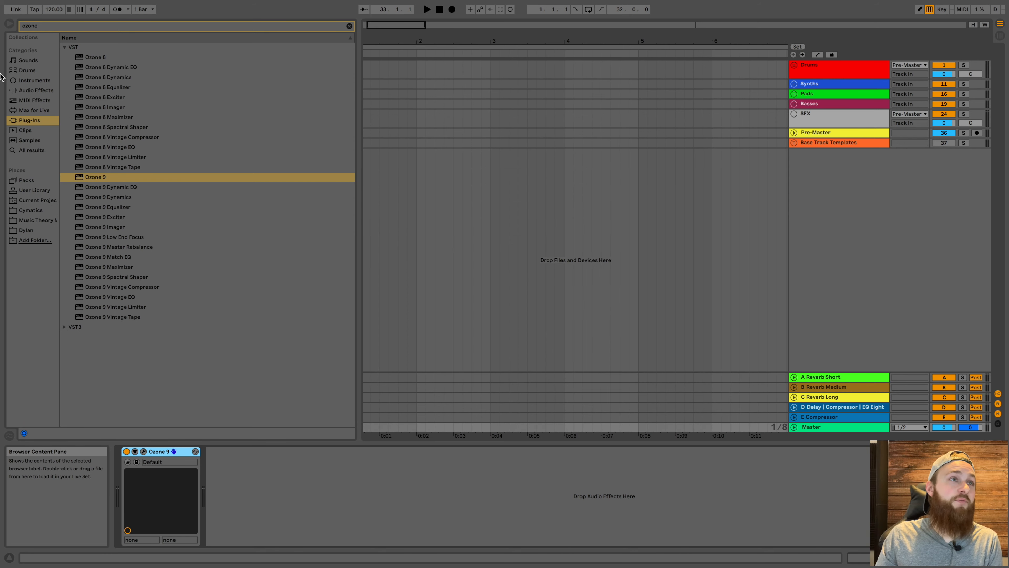
{"action": "left_click", "coordinate": [8, 24]}
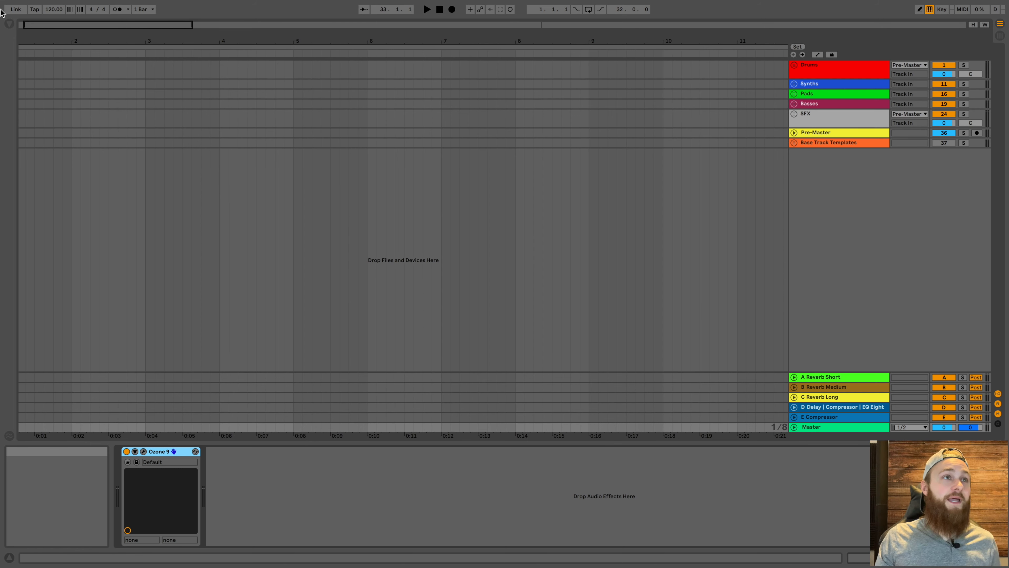
- Create a new Live Set without saving the changes to the template, and switch it to Arrangement View
{"action": "mouse_move", "coordinate": [14, 6]}
{"action": "left_click", "coordinate": [59, 6]}
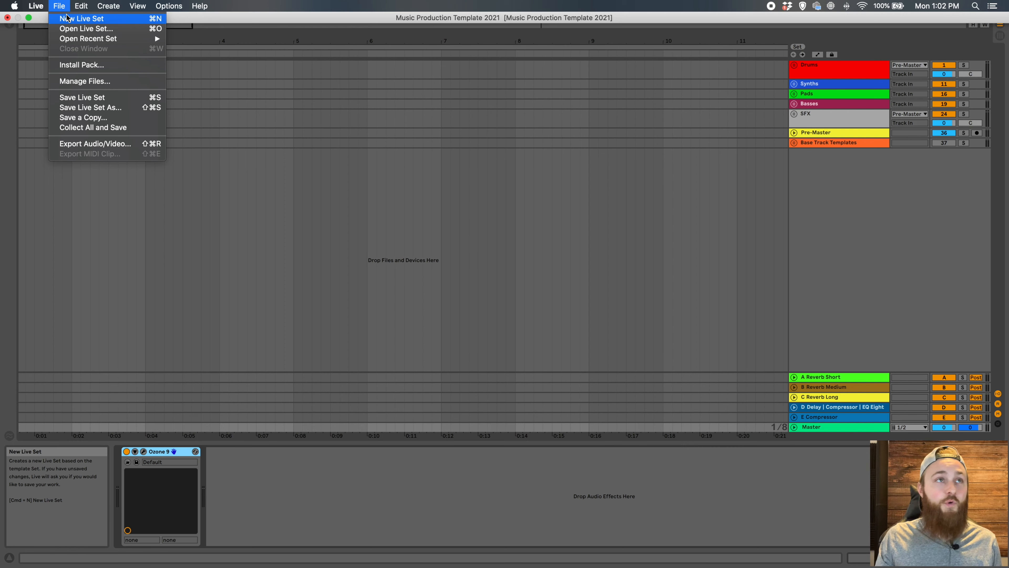
{"action": "left_click", "coordinate": [67, 19]}
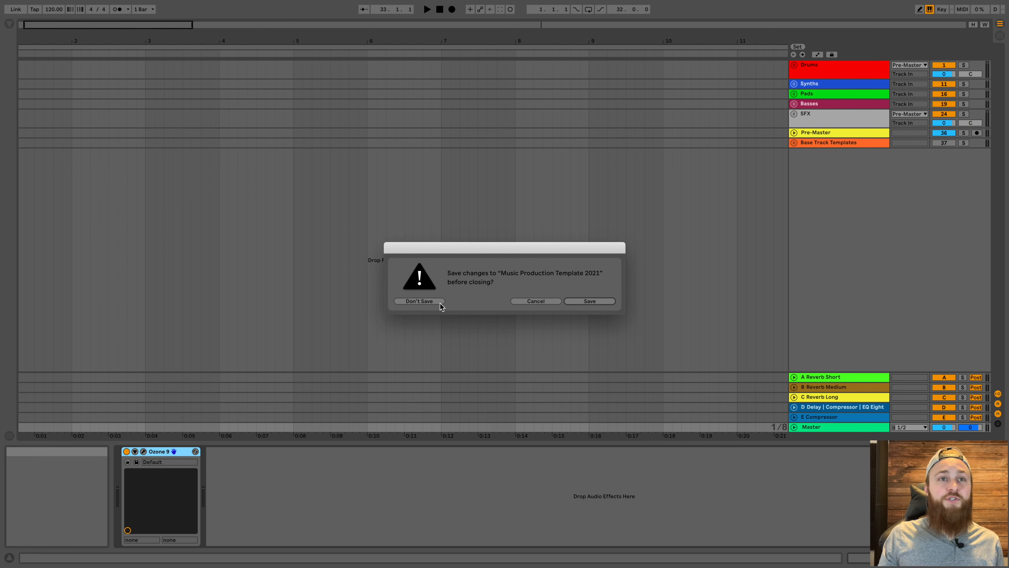
{"action": "left_click", "coordinate": [427, 301]}
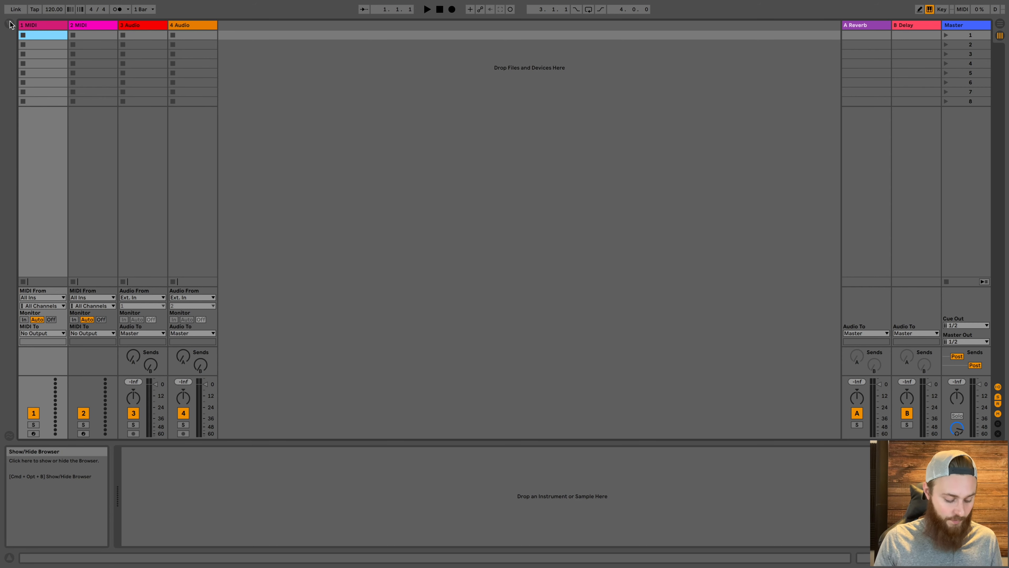
{"action": "key", "text": "Tab"}
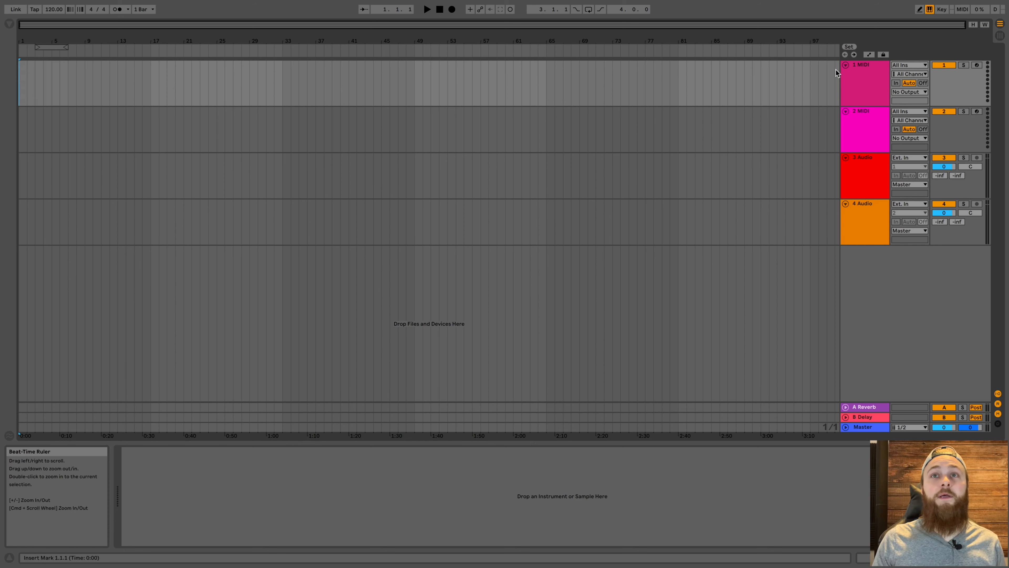
- Delete both MIDI tracks and one audio track so that a single audio track remains
{"action": "key", "text": "Delete"}
{"action": "key", "text": "Delete"}
{"action": "key", "text": "Delete"}
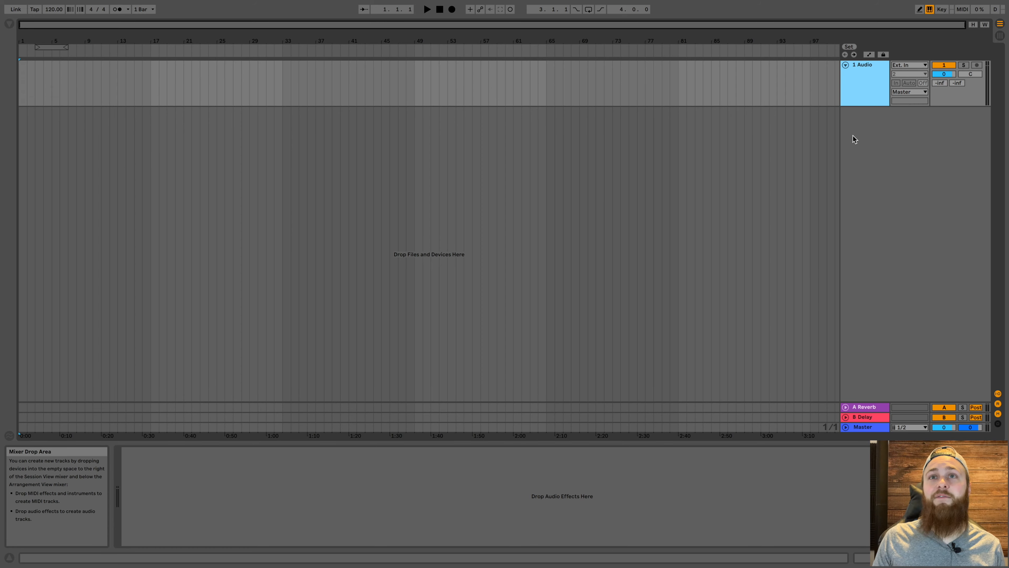
{"action": "left_click", "coordinate": [836, 152]}
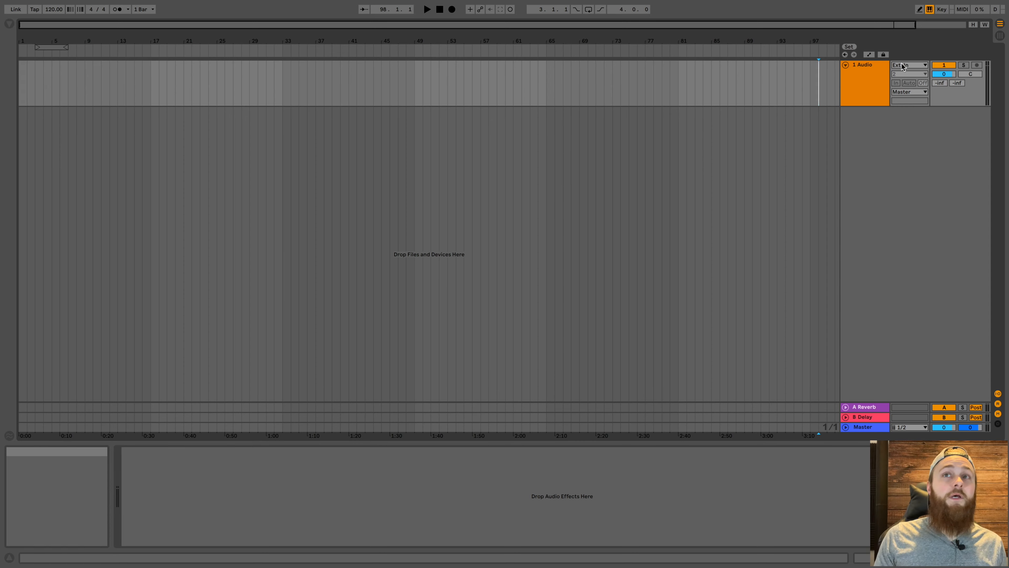
- Clear the browser search, add EQ Eight followed by Compressor to the audio track, and hide the browser
{"action": "left_click", "coordinate": [10, 24]}
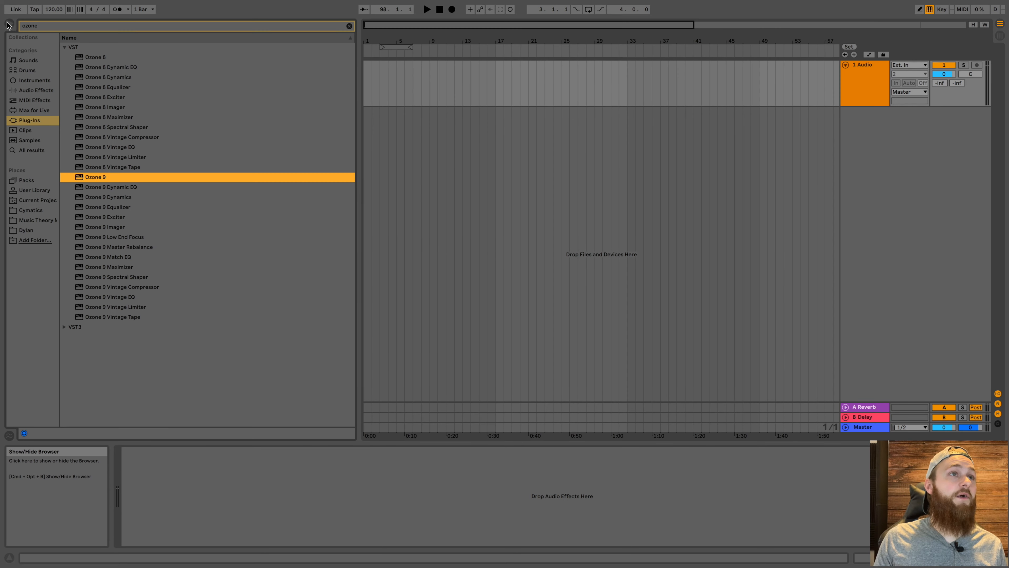
{"action": "left_click", "coordinate": [350, 26]}
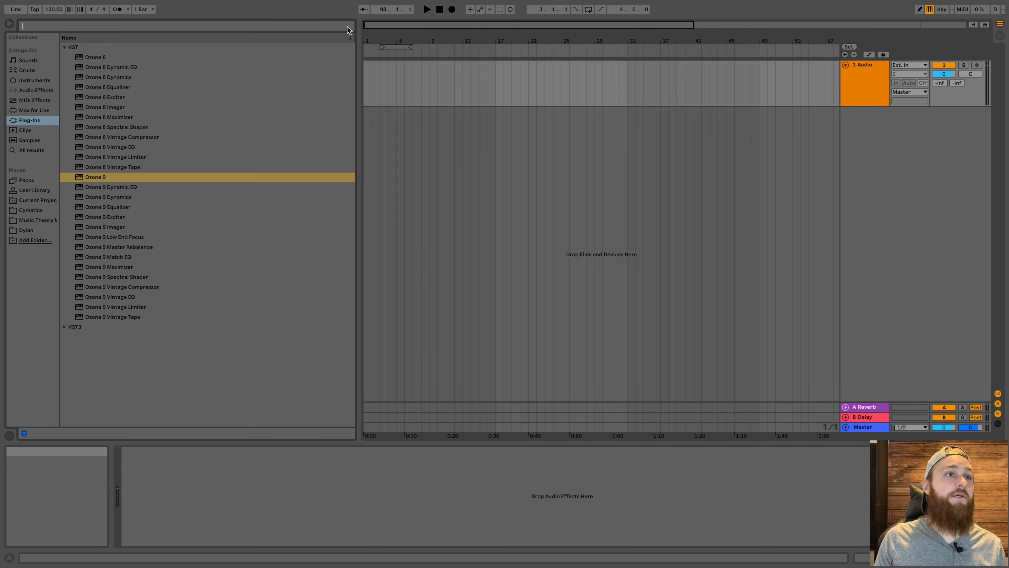
{"action": "left_click", "coordinate": [31, 82]}
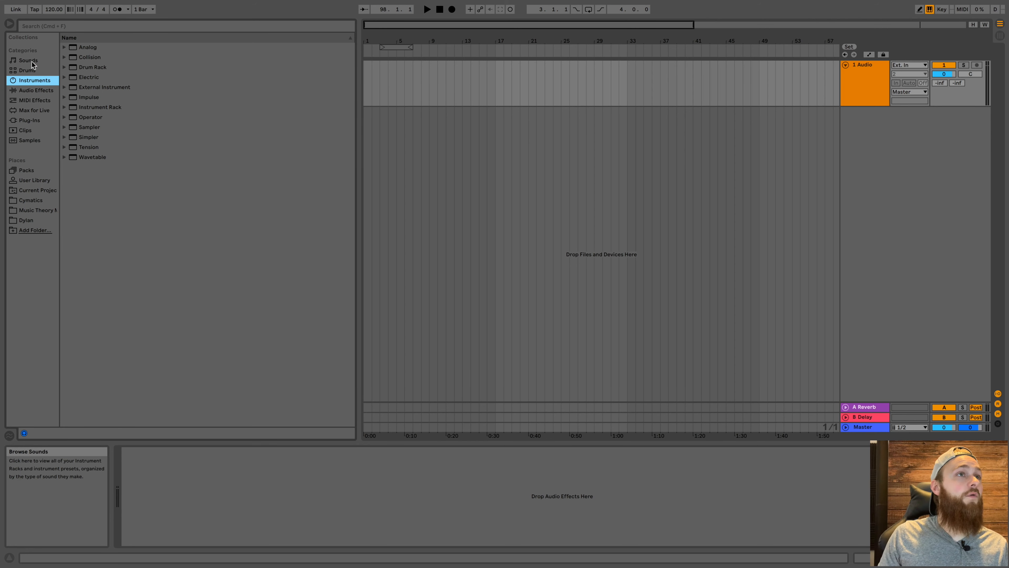
{"action": "left_click", "coordinate": [35, 92]}
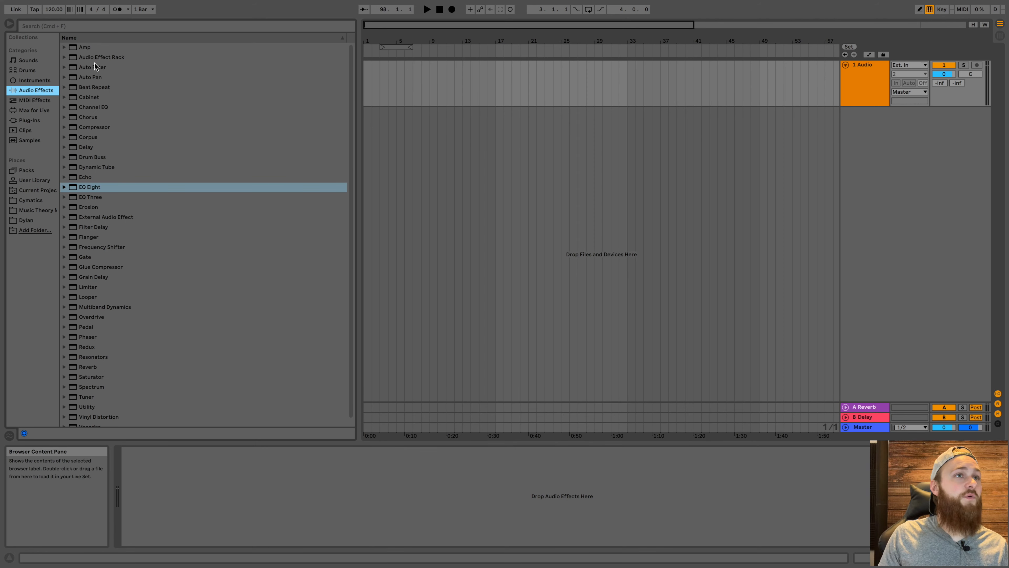
{"action": "left_click_drag", "start_coordinate": [88, 191], "coordinate": [847, 86]}
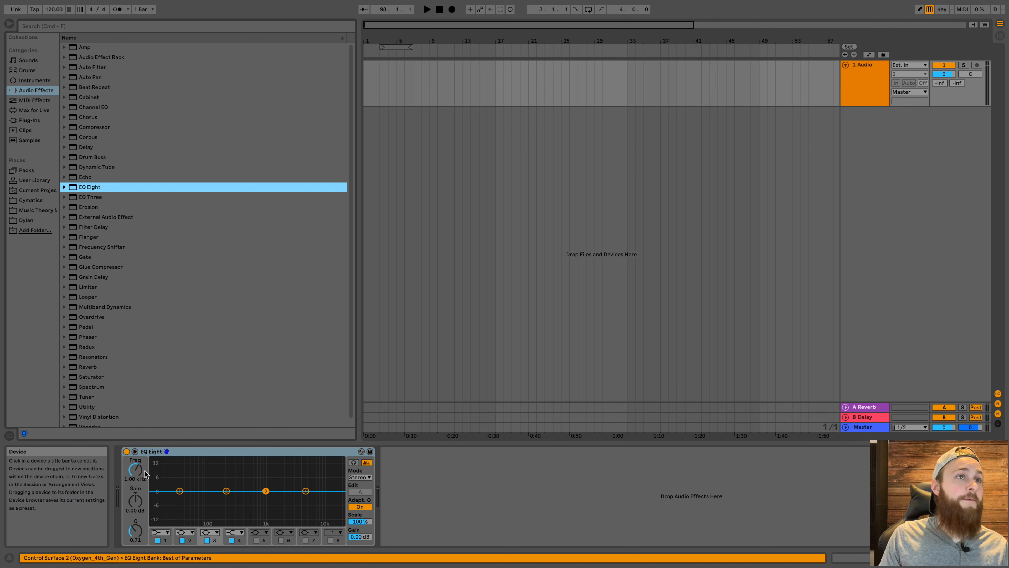
{"action": "left_click_drag", "start_coordinate": [96, 127], "coordinate": [858, 96]}
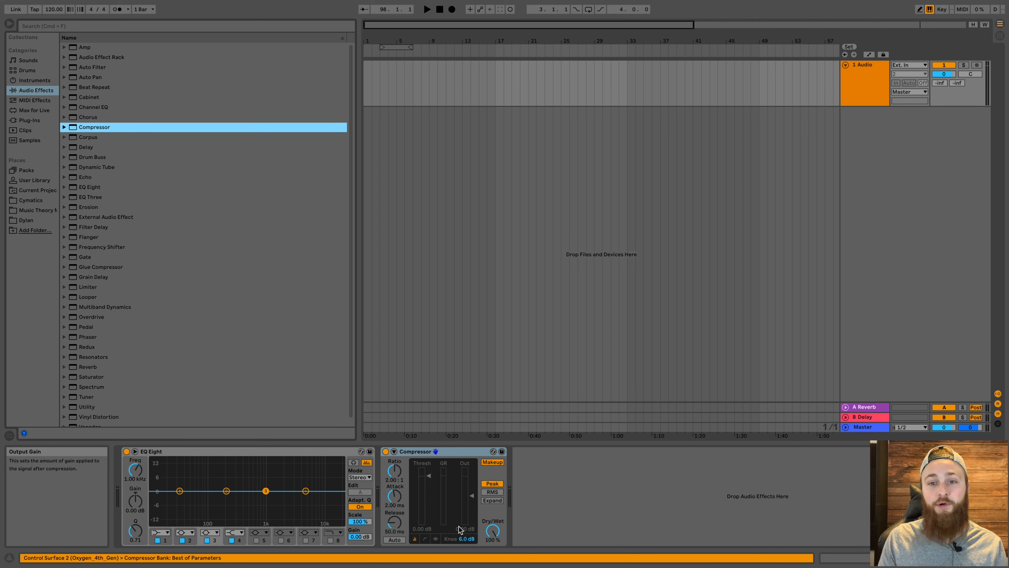
{"action": "left_click", "coordinate": [10, 25]}
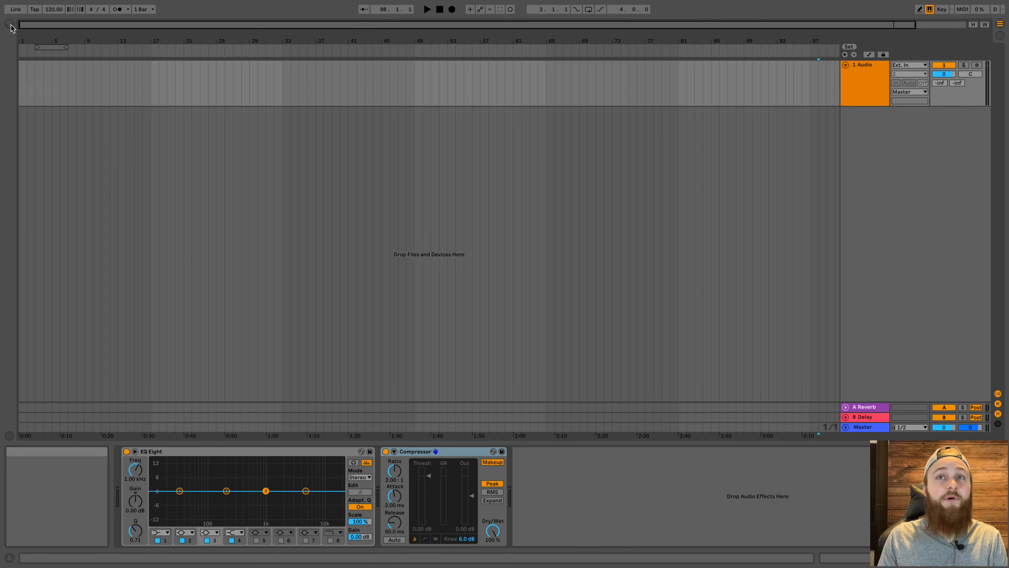
- Duplicate the audio track with its EQ Eight and Compressor four times to make five identical tracks
{"action": "left_click", "coordinate": [861, 81]}
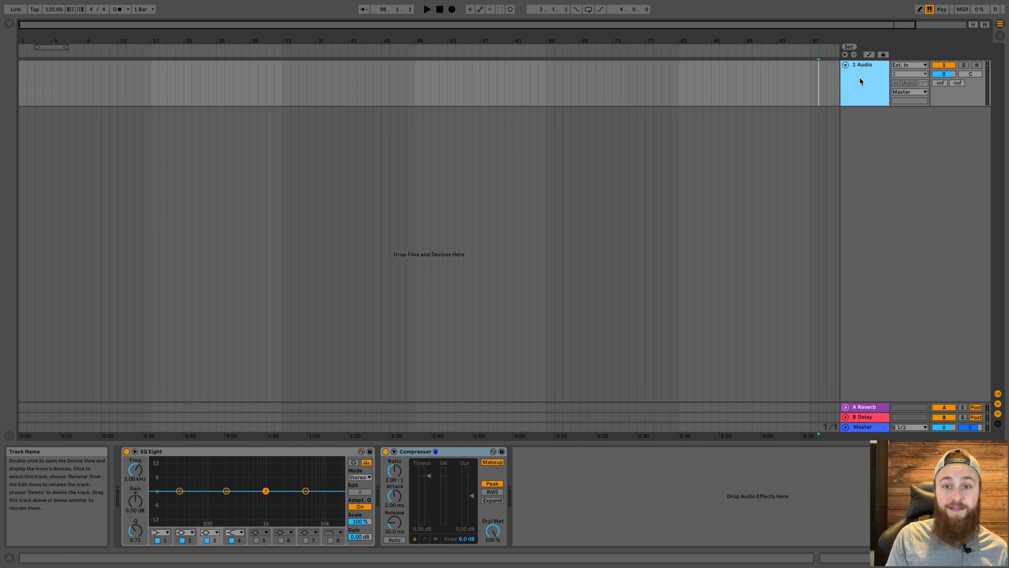
{"action": "key", "text": "ctrl+d"}
{"action": "key", "text": "ctrl+d"}
{"action": "key", "text": "ctrl+d"}
{"action": "key", "text": "ctrl+d"}
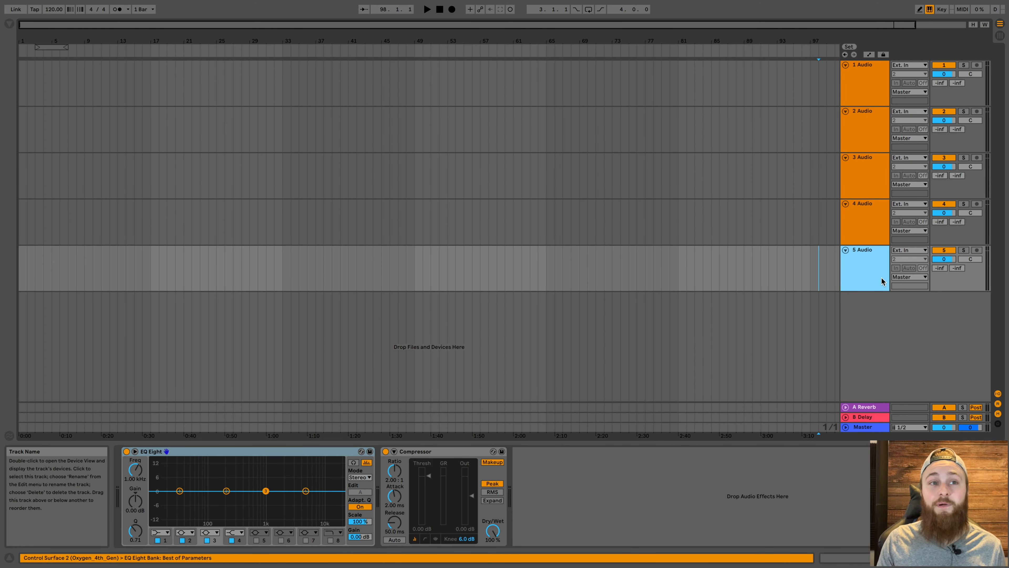
{"action": "left_click", "coordinate": [813, 222]}
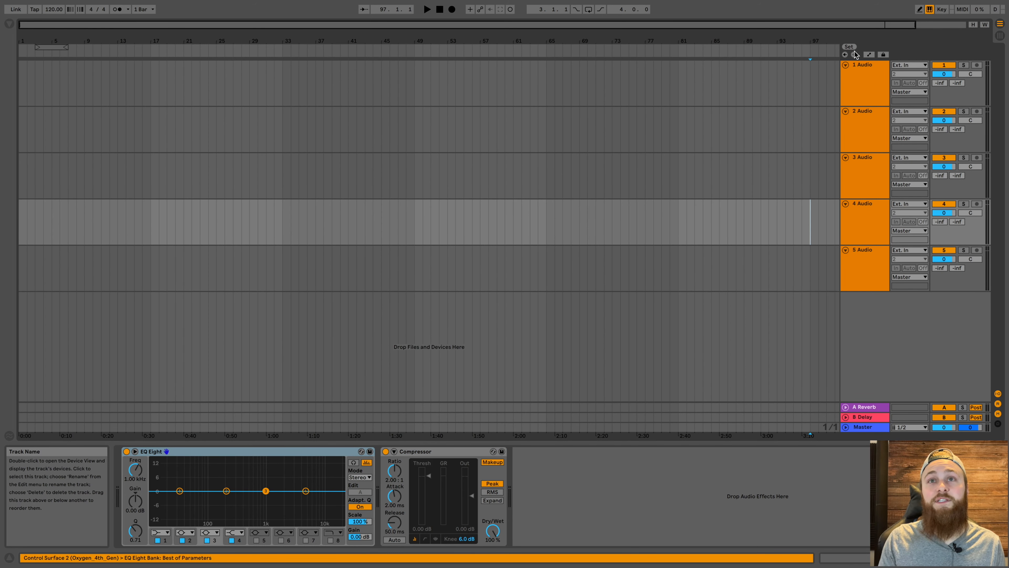
- Rename the first audio track Kick and the second one Snare
{"action": "left_click", "coordinate": [866, 67]}
{"action": "key", "text": "ctrl+r"}
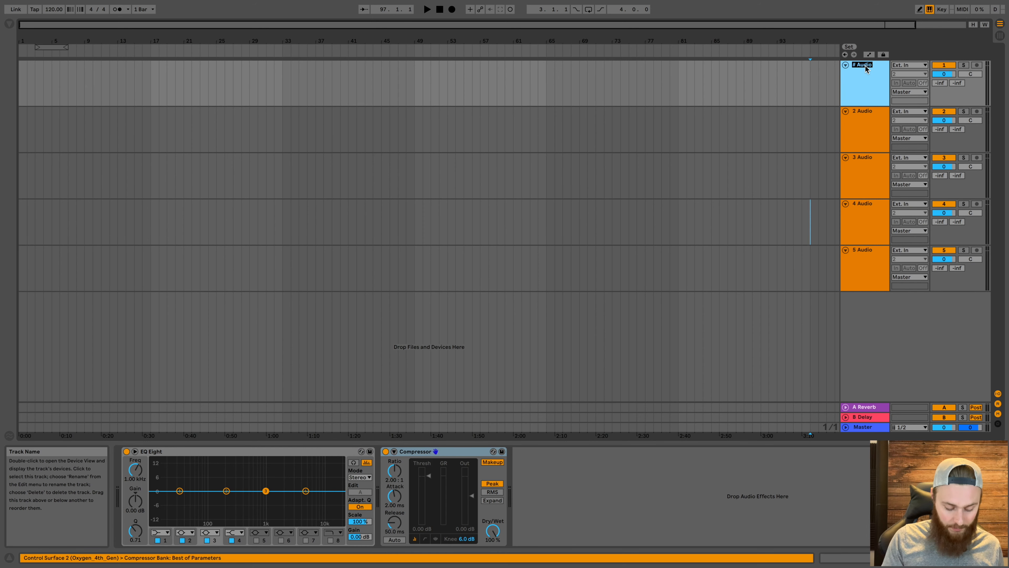
{"action": "type", "text": "Kick"}
{"action": "key", "text": "Return"}
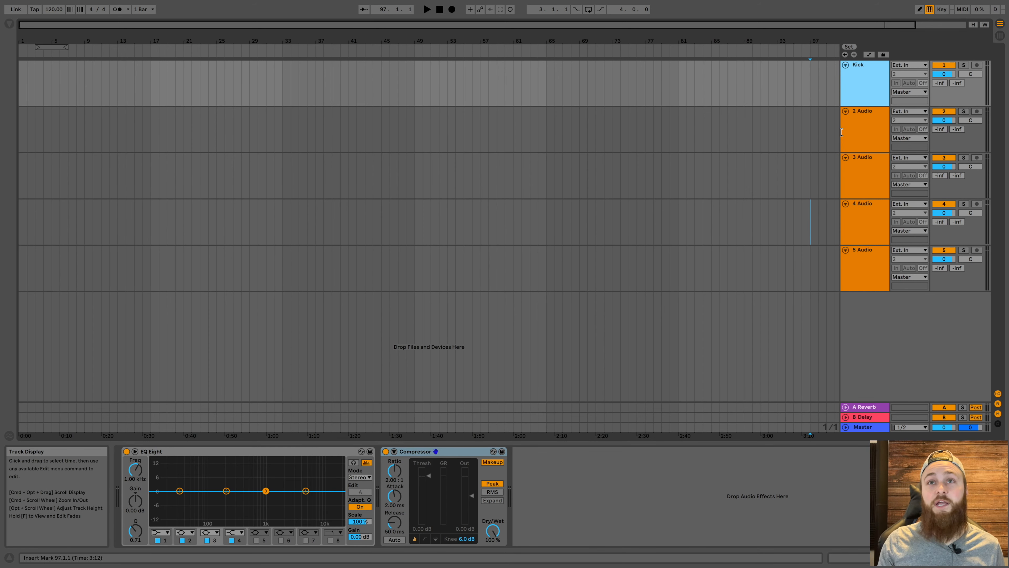
{"action": "left_click", "coordinate": [866, 112]}
{"action": "key", "text": "ctrl+r"}
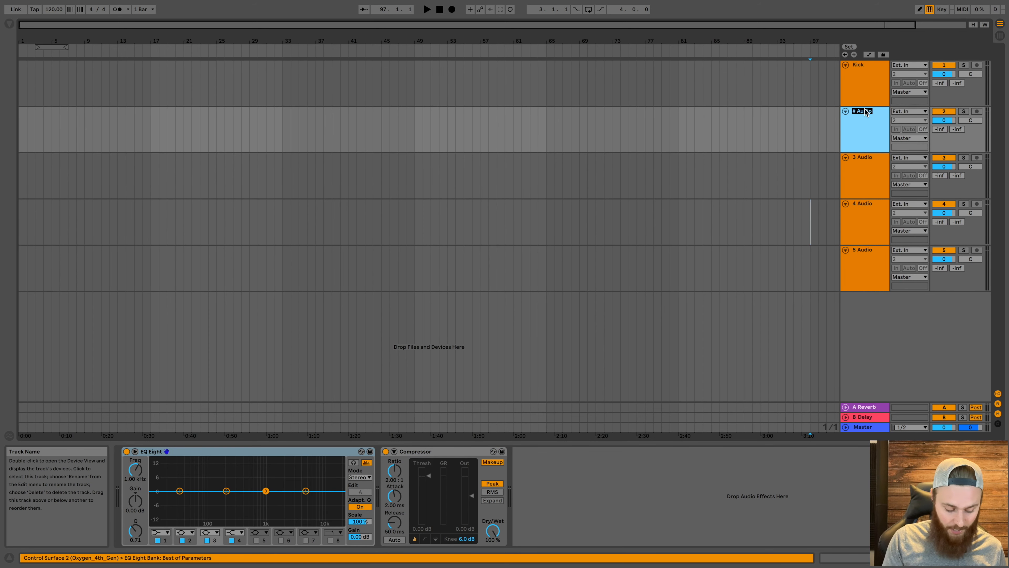
{"action": "type", "text": "Snare"}
{"action": "key", "text": "Return"}
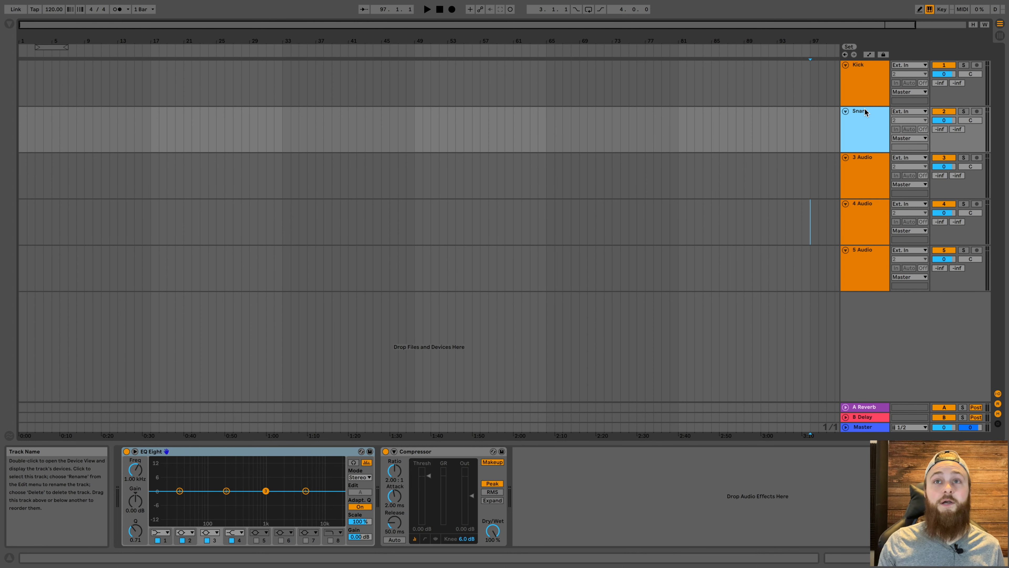
- Rename the third audio track HiHats and the fourth one Clap
{"action": "left_click", "coordinate": [870, 160]}
{"action": "key", "text": "ctrl+r"}
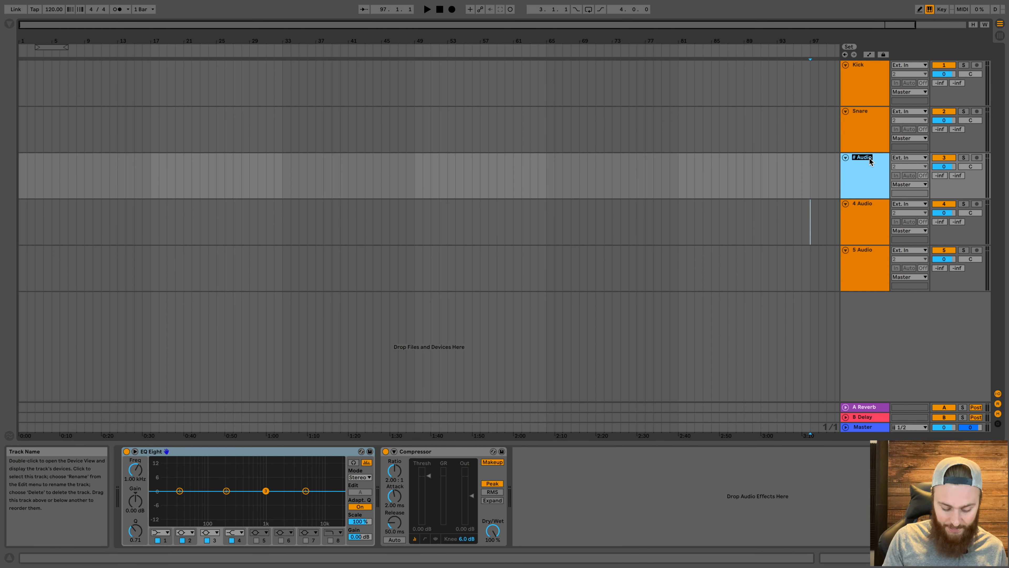
{"action": "type", "text": "H"}
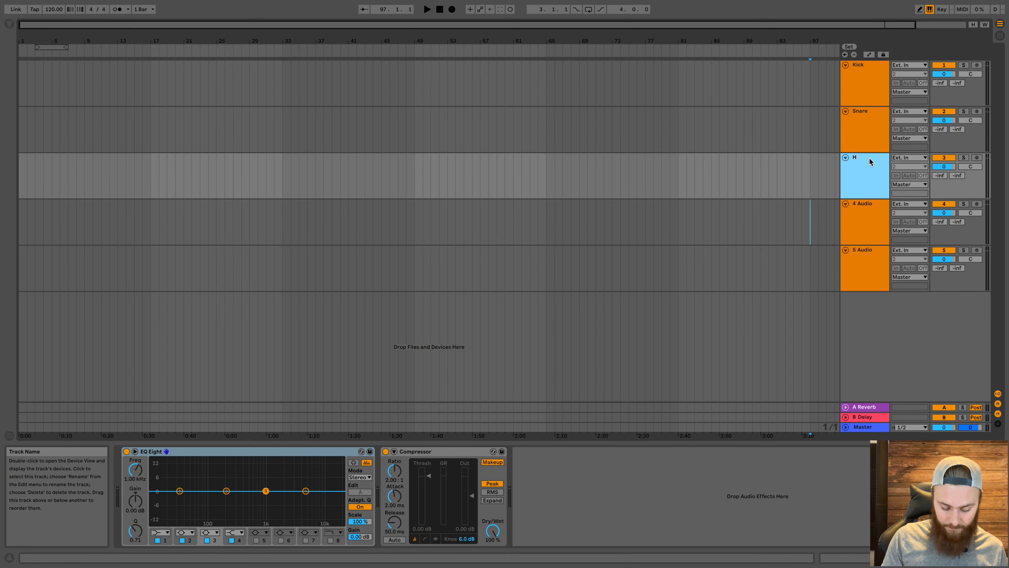
{"action": "type", "text": "iHats"}
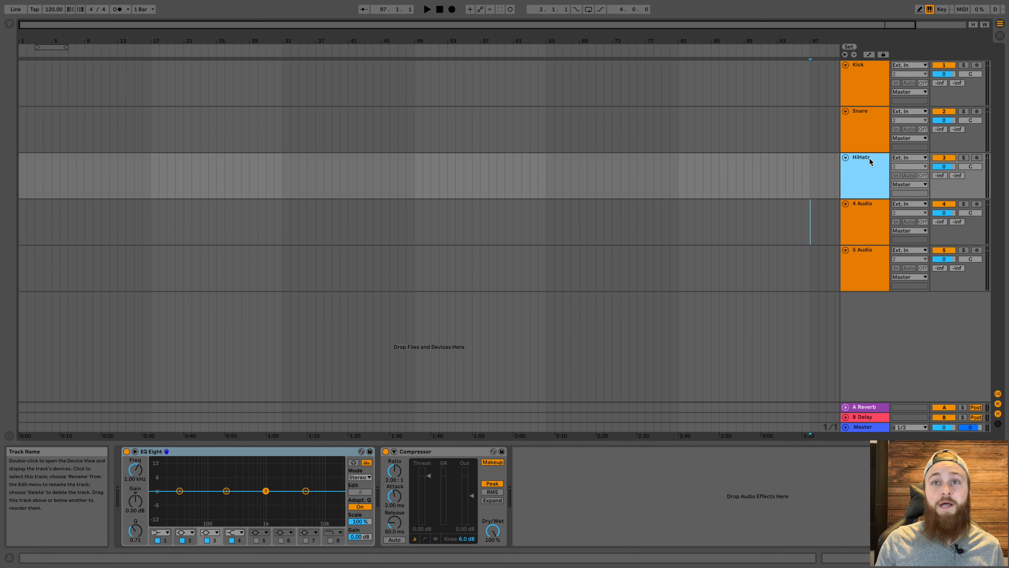
{"action": "left_click", "coordinate": [862, 206]}
{"action": "key", "text": "ctrl+r"}
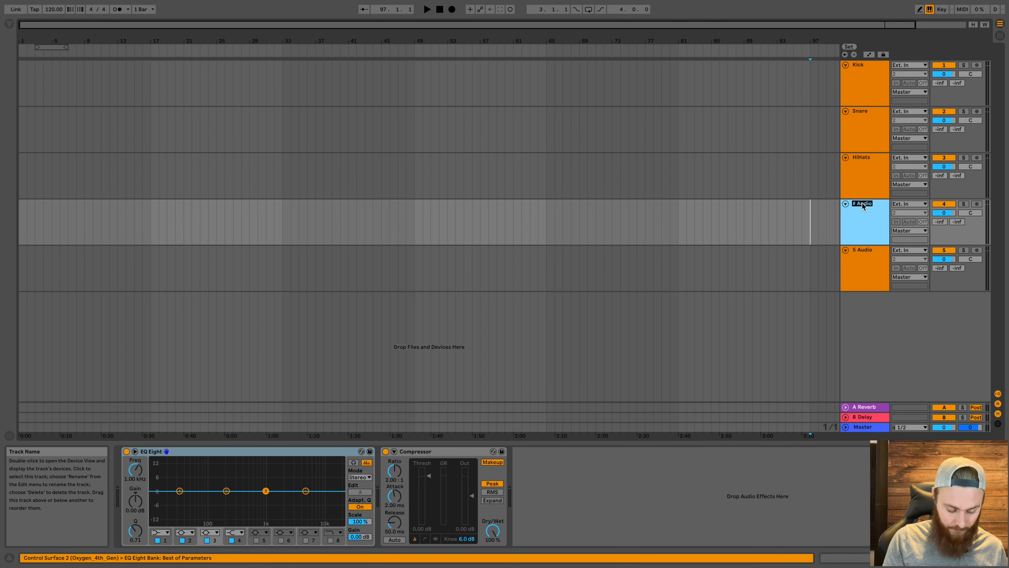
{"action": "type", "text": "Clap"}
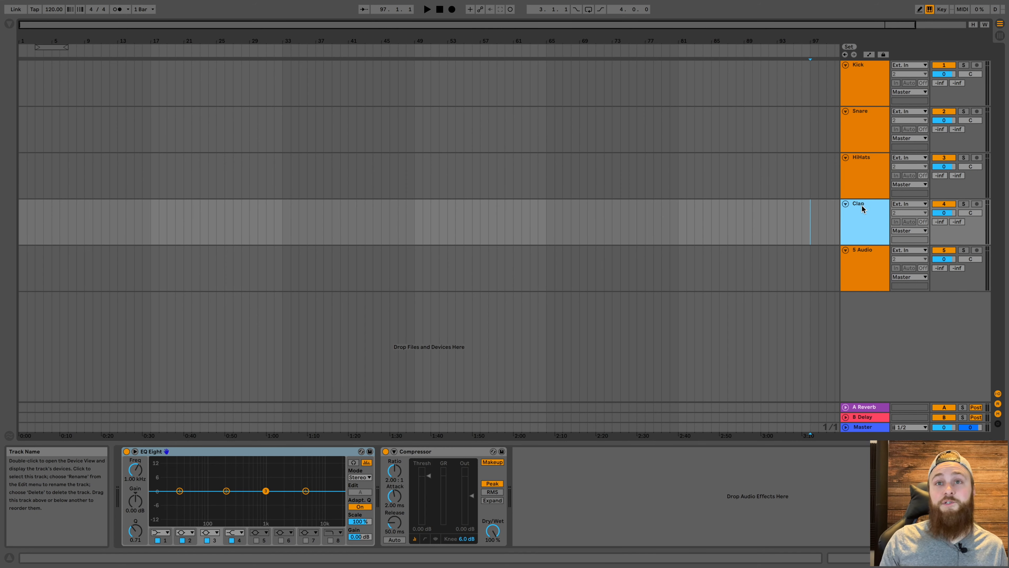
- Rename the fifth audio track Cymbals
{"action": "left_click", "coordinate": [865, 251]}
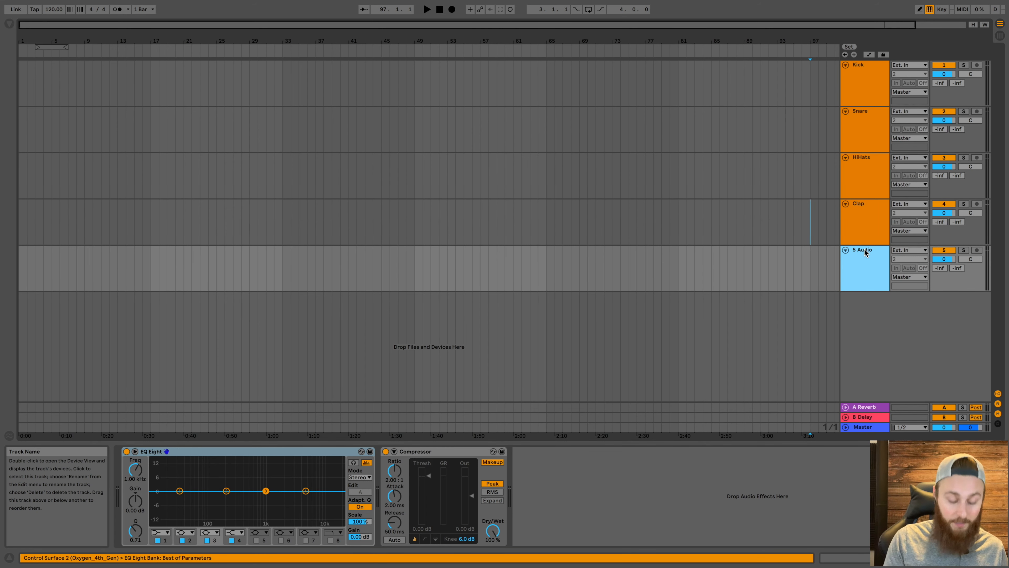
{"action": "key", "text": "ctrl+r"}
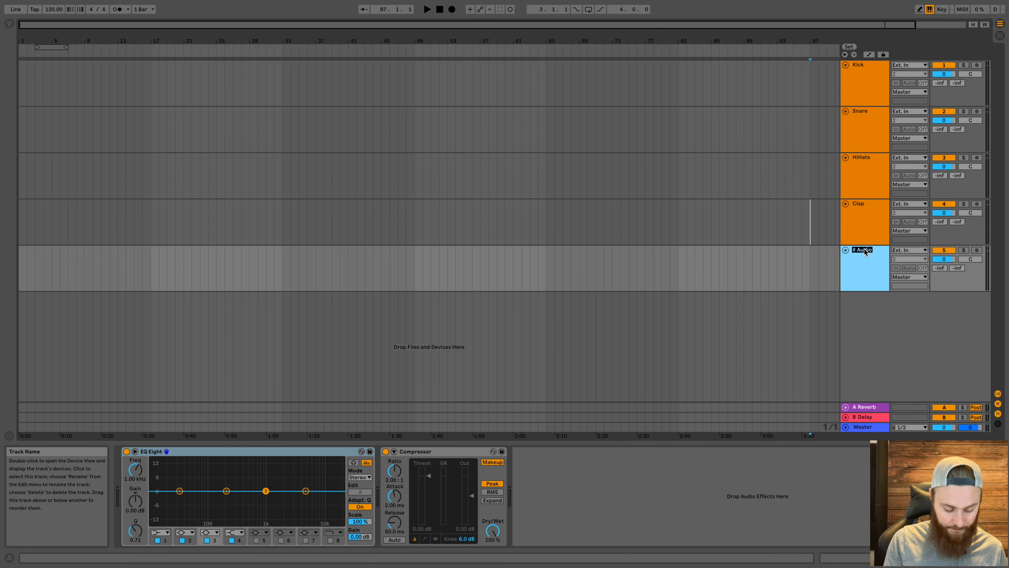
{"action": "type", "text": "Cymbals"}
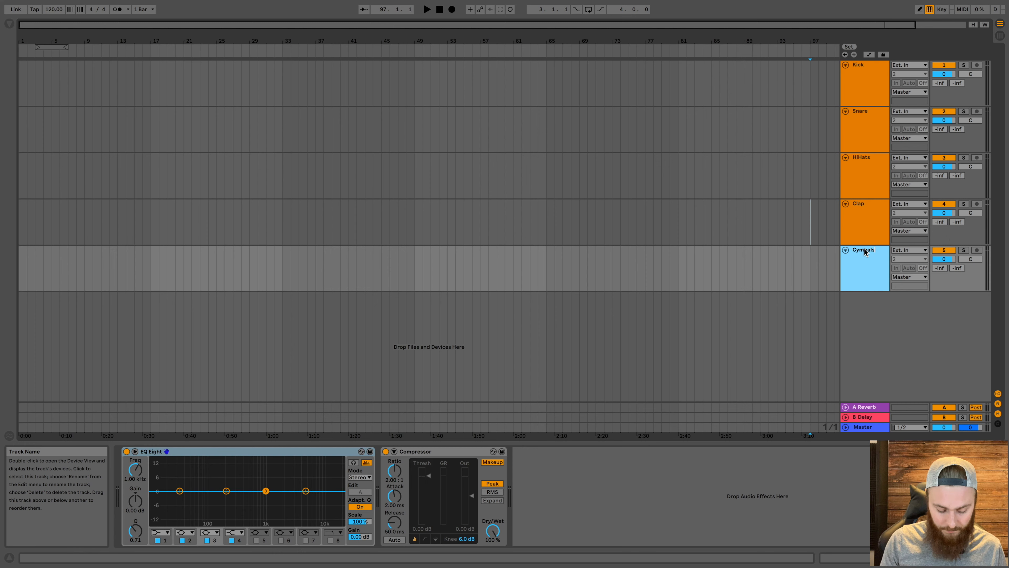
{"action": "key", "text": "Return"}
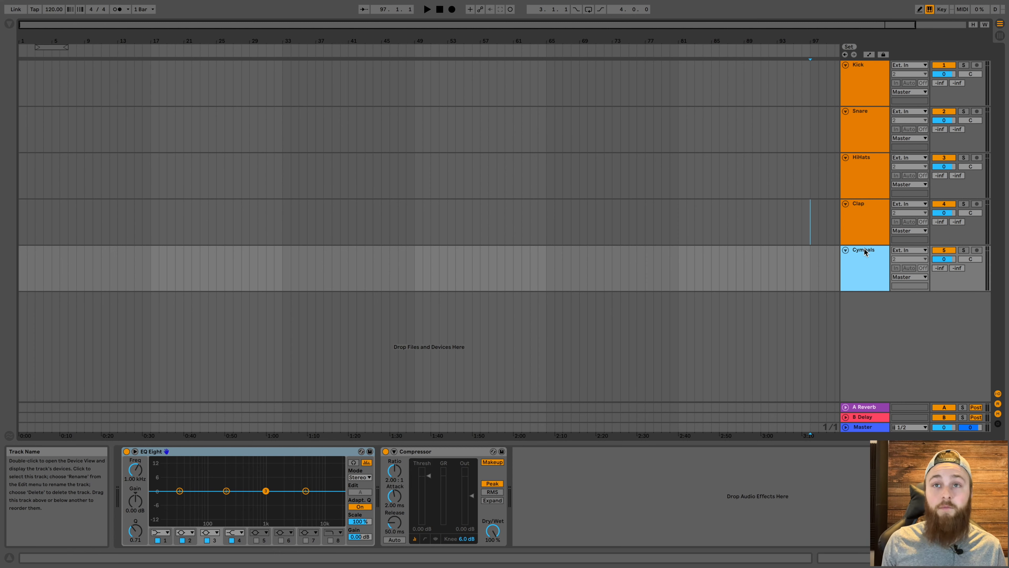
- Fold all five audio tracks, from Kick to Cymbals, in the arrangement
{"action": "left_click", "coordinate": [845, 65]}
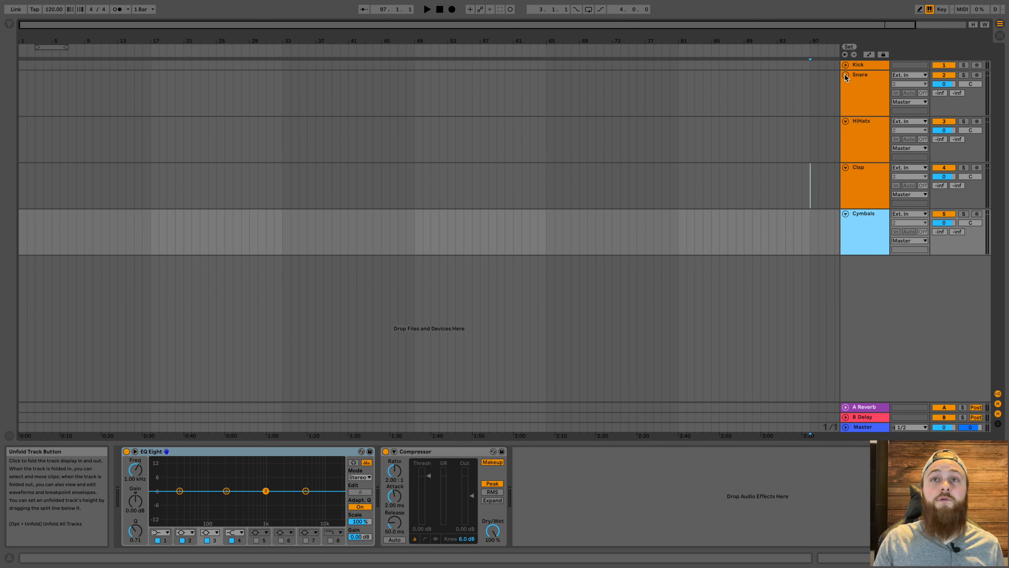
{"action": "left_click", "coordinate": [845, 75]}
{"action": "left_click", "coordinate": [845, 85]}
{"action": "left_click", "coordinate": [845, 94]}
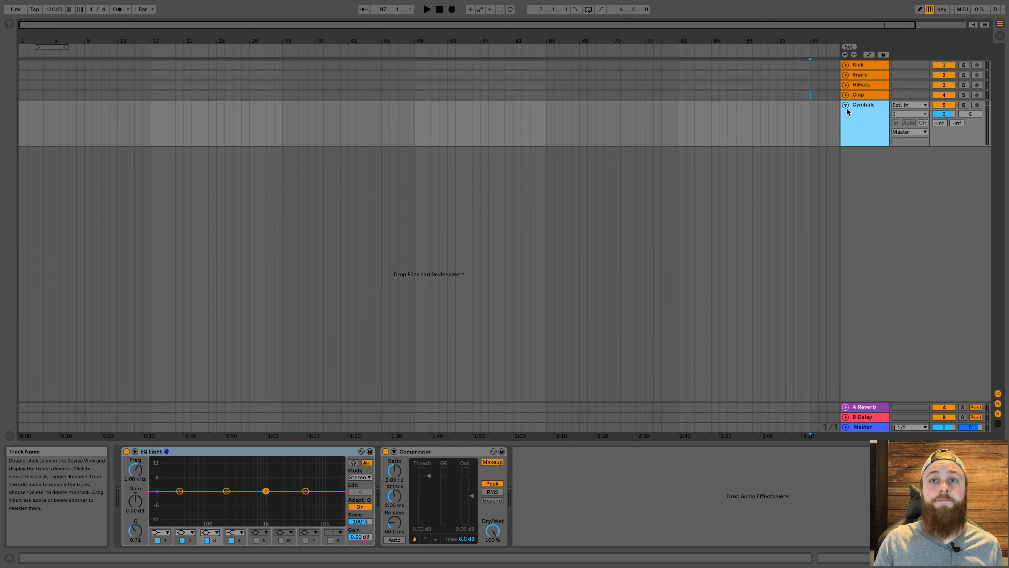
{"action": "left_click", "coordinate": [845, 105]}
- Group the five tracks from Kick through Cymbals and name the group Drums
{"action": "left_click", "coordinate": [856, 67]}
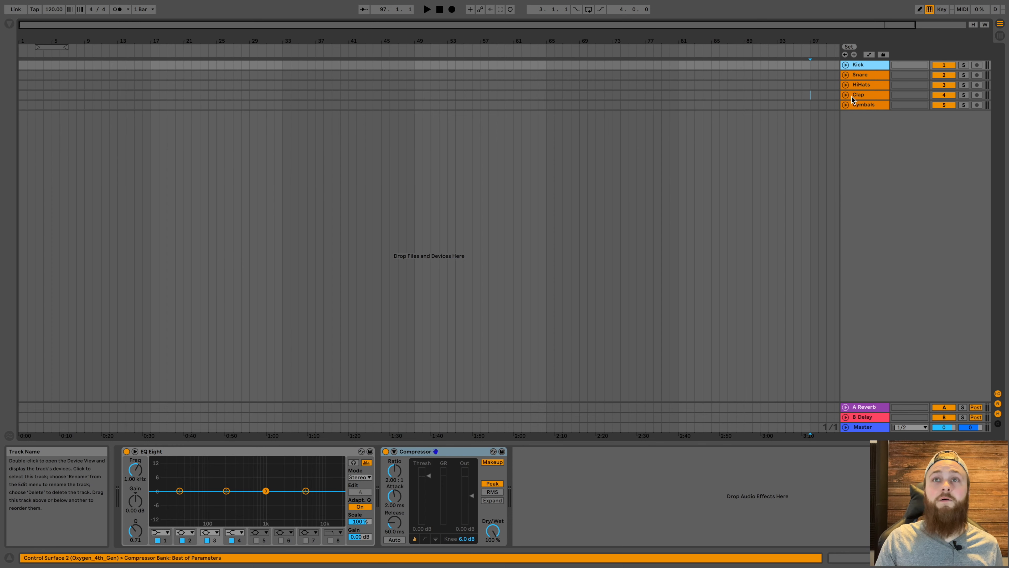
{"action": "left_click", "coordinate": [855, 105], "text": "shift"}
{"action": "key", "text": "ctrl+g"}
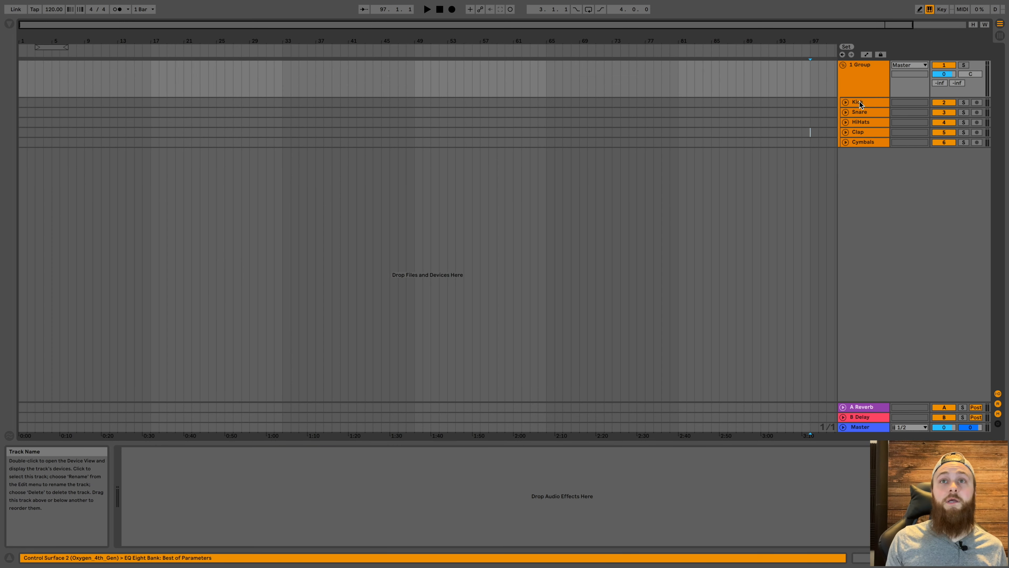
{"action": "left_click", "coordinate": [864, 69]}
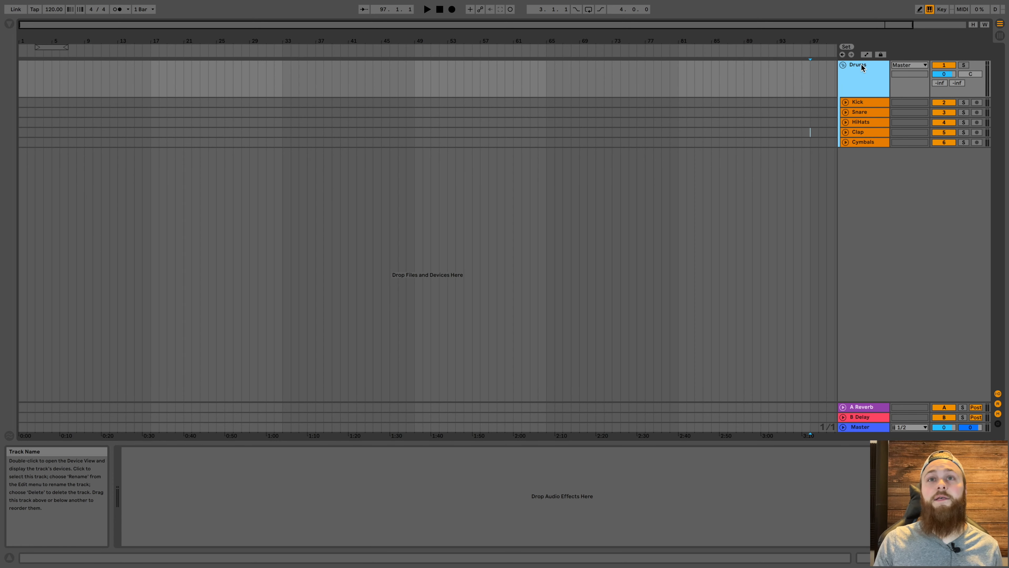
- Fold the Drums group so that its member tracks are hidden
{"action": "left_click", "coordinate": [843, 64]}
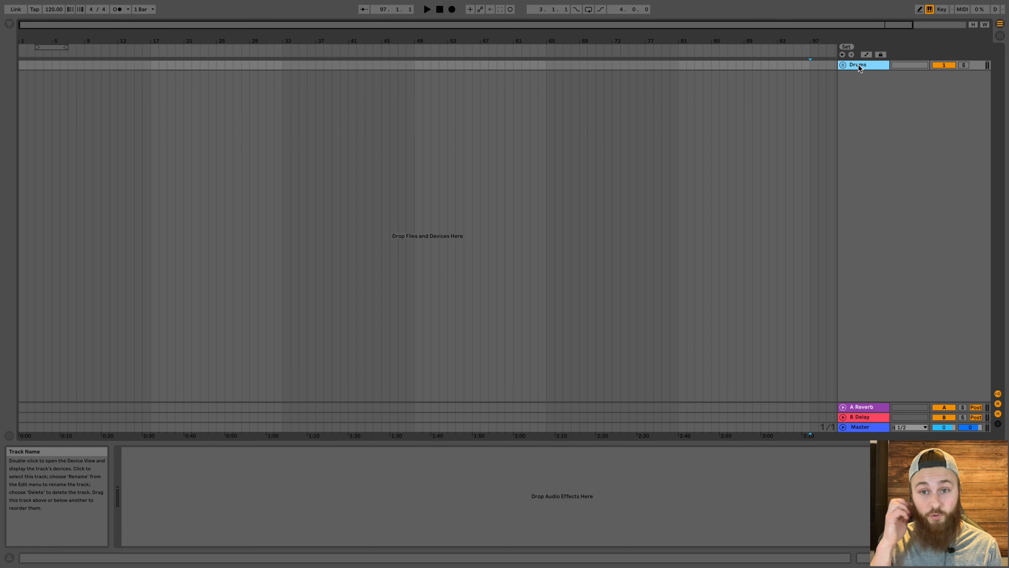
{"action": "left_click", "coordinate": [843, 64]}
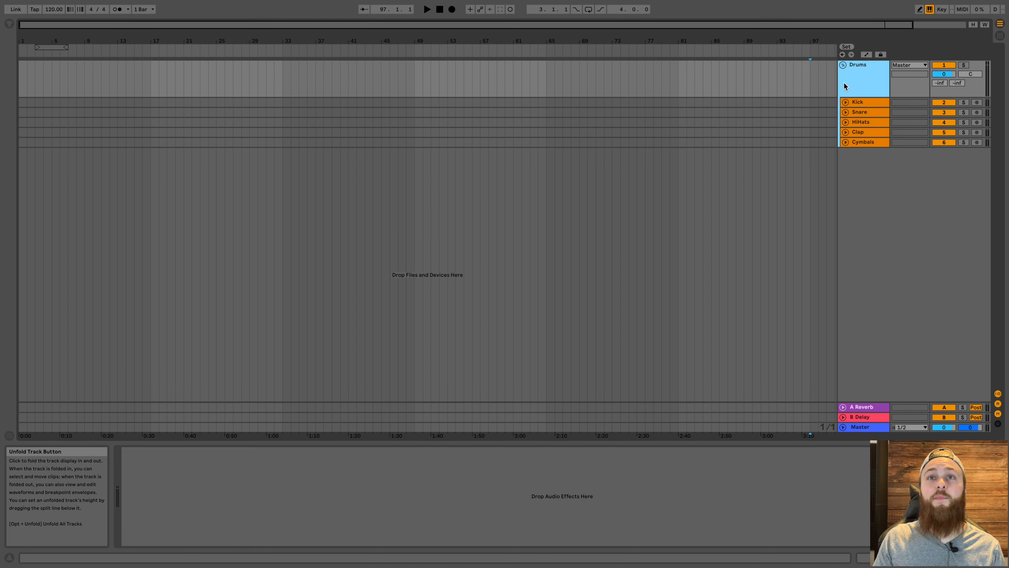
{"action": "left_click", "coordinate": [843, 64]}
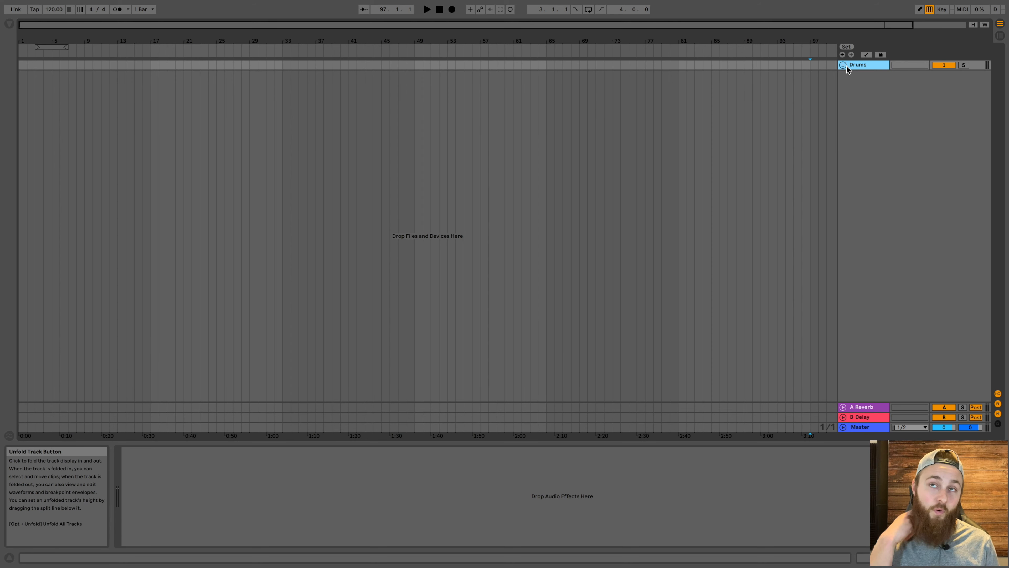
- Insert a MIDI track below the Drums group and load the Operator instrument followed by EQ Eight onto it
{"action": "right_click", "coordinate": [868, 86]}
{"action": "left_click", "coordinate": [885, 98]}
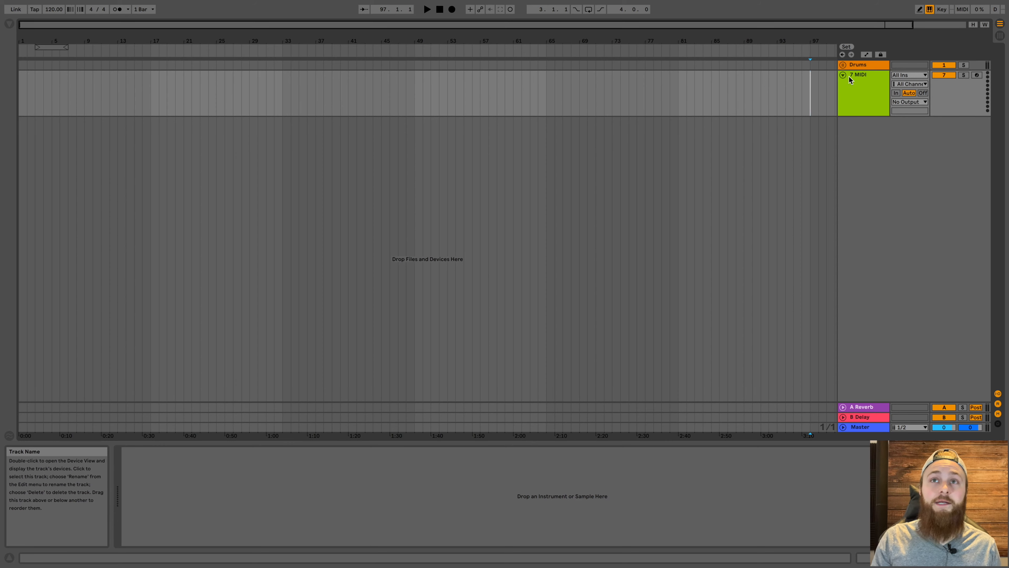
{"action": "left_click", "coordinate": [8, 24]}
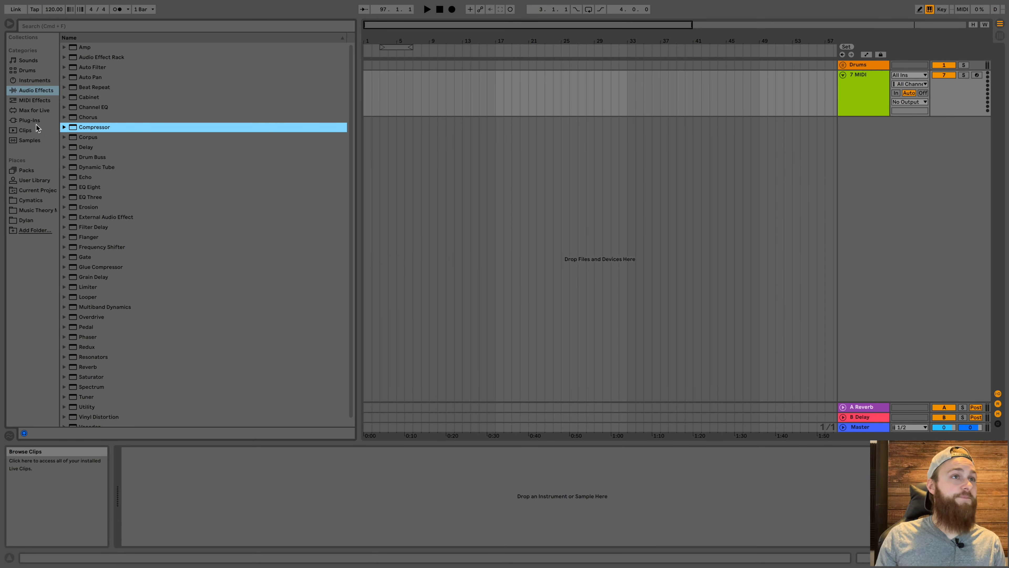
{"action": "left_click", "coordinate": [34, 80]}
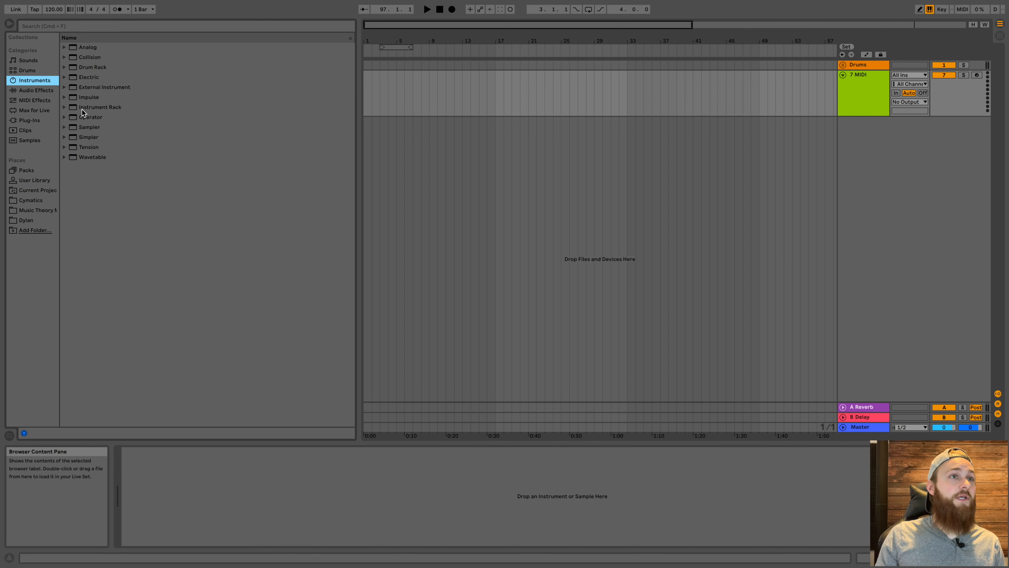
{"action": "left_click", "coordinate": [87, 116]}
{"action": "left_click_drag", "start_coordinate": [856, 89], "coordinate": [856, 88]}
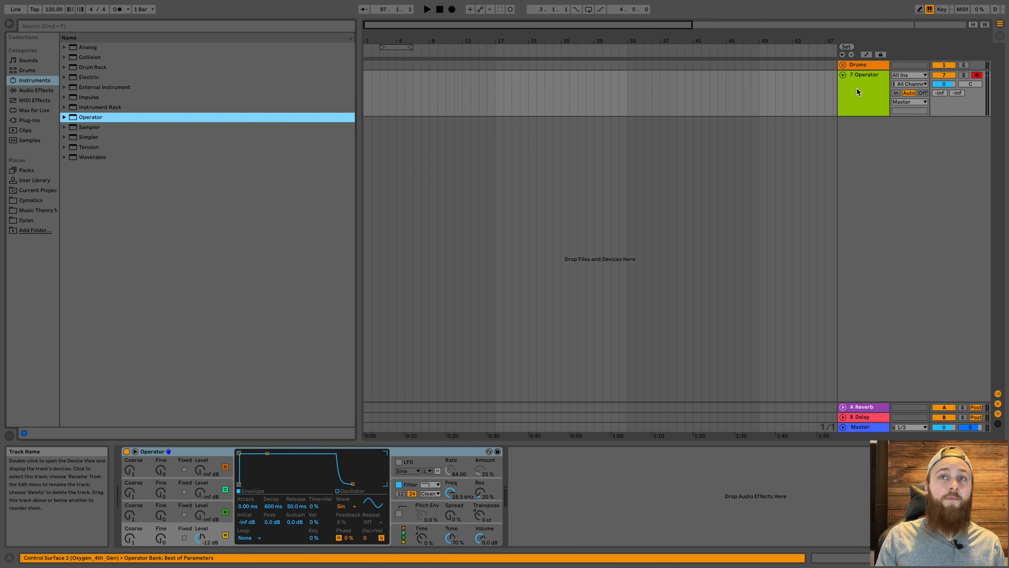
{"action": "left_click", "coordinate": [34, 90]}
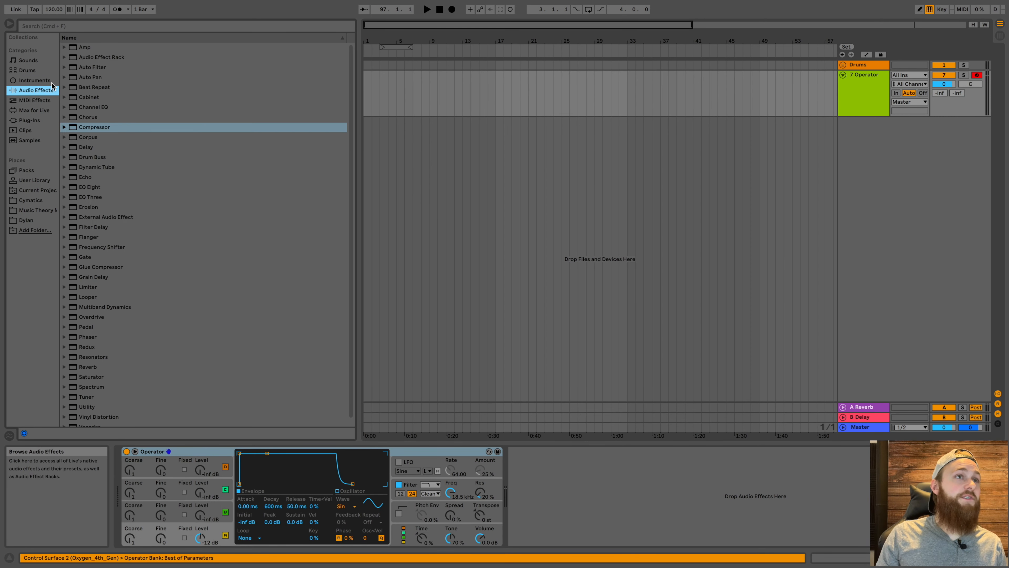
{"action": "left_click_drag", "start_coordinate": [89, 187], "coordinate": [842, 89]}
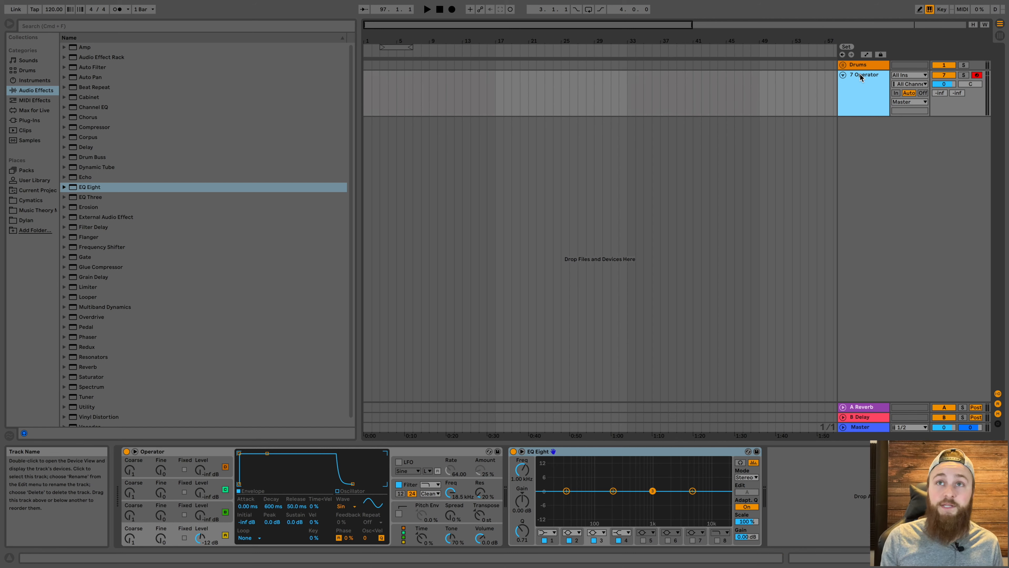
- Rename the Operator MIDI track Sub Bass and fold it
{"action": "key", "text": "super+r"}
{"action": "type", "text": "S"}
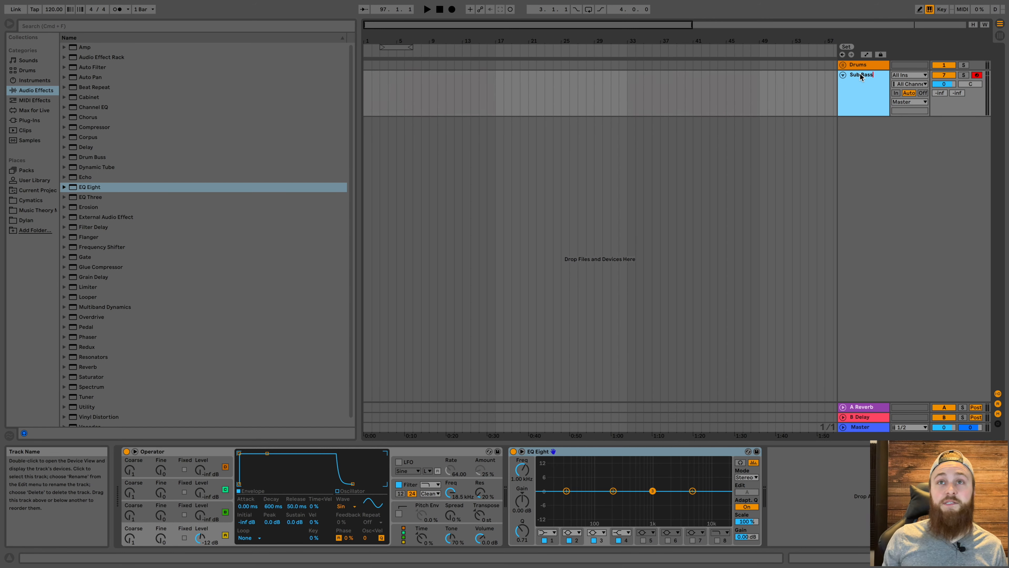
{"action": "type", "text": "ub Bass"}
{"action": "key", "text": "Return"}
{"action": "left_click", "coordinate": [842, 75]}
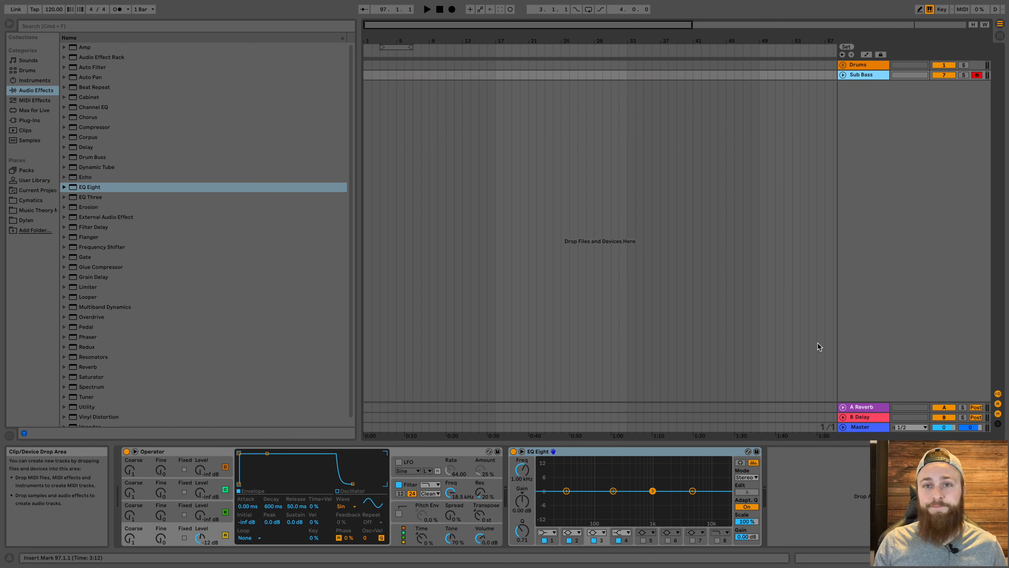
- Hide the browser and delete the default Reverb and Delay return tracks
{"action": "left_click", "coordinate": [861, 407]}
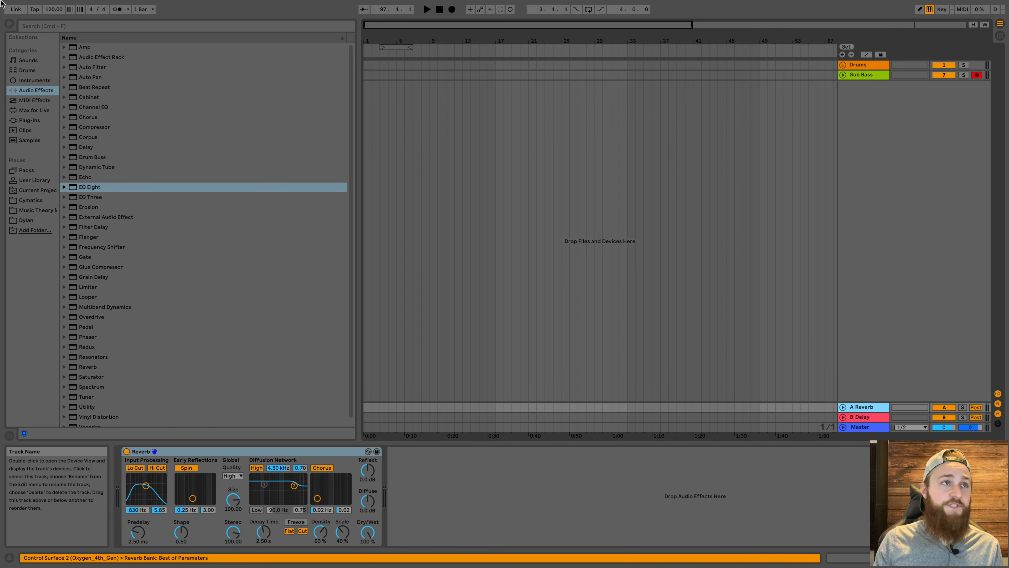
{"action": "left_click", "coordinate": [8, 27]}
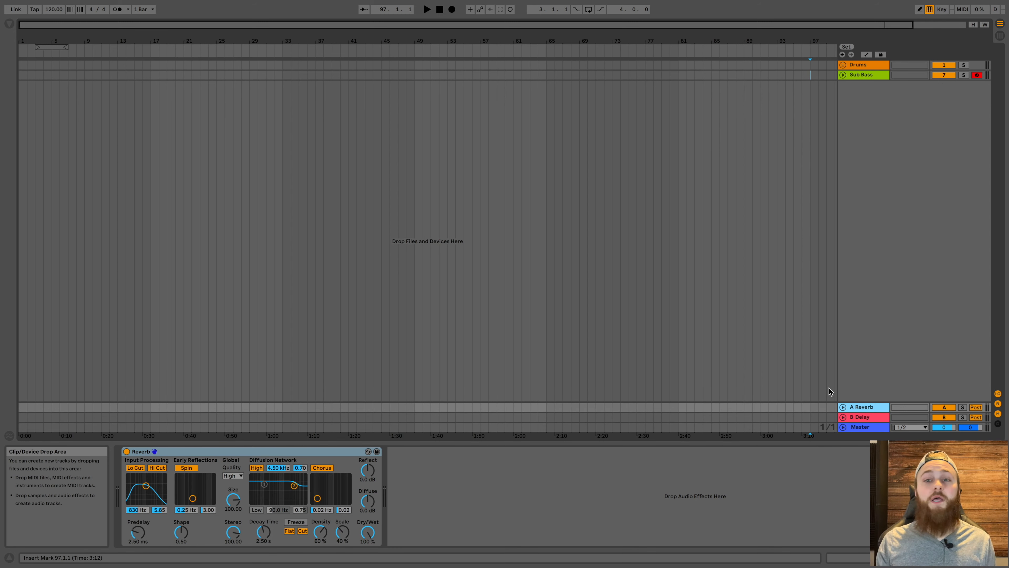
{"action": "double_click", "coordinate": [860, 407]}
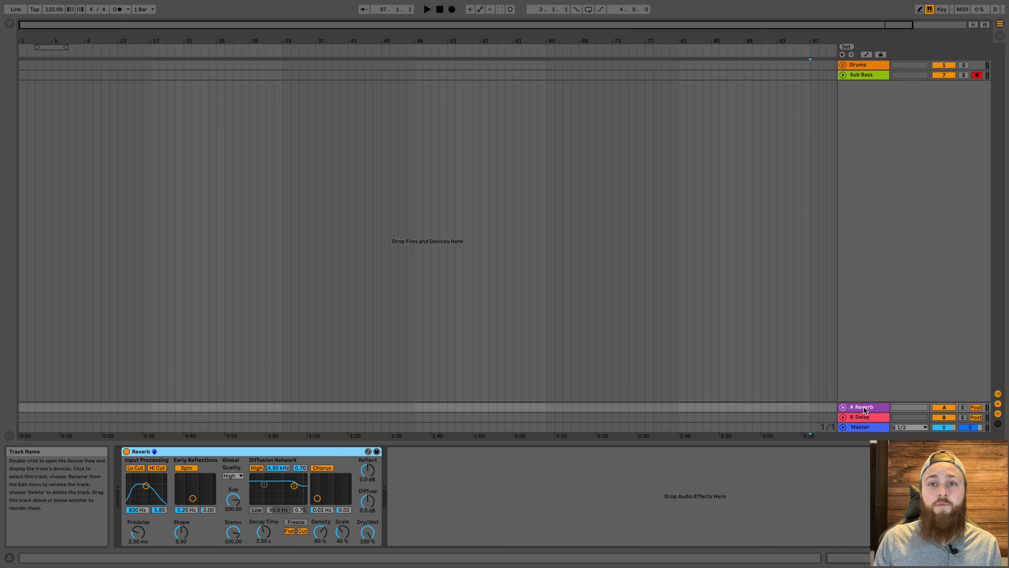
{"action": "left_click", "coordinate": [862, 418]}
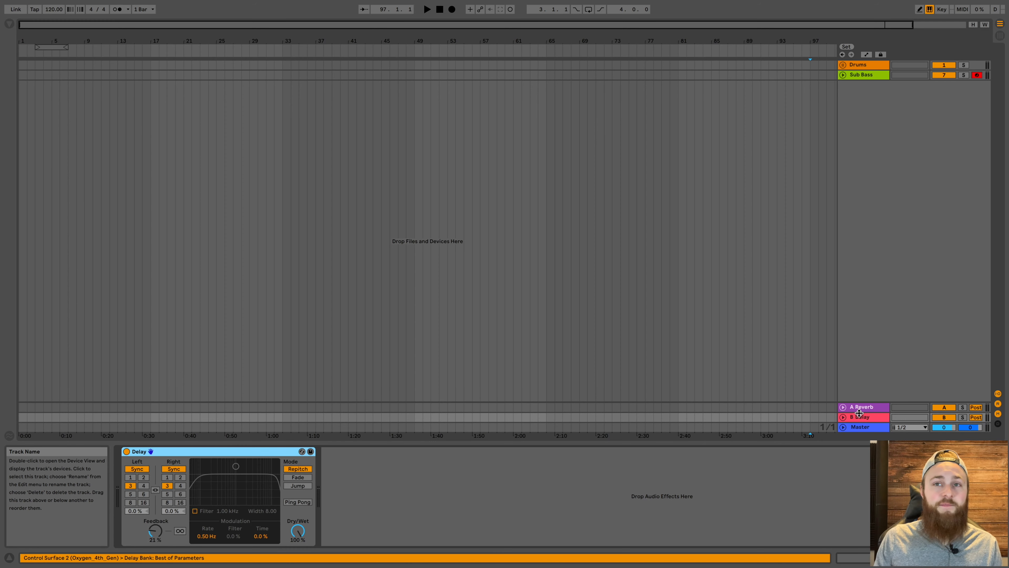
{"action": "left_click", "coordinate": [860, 408]}
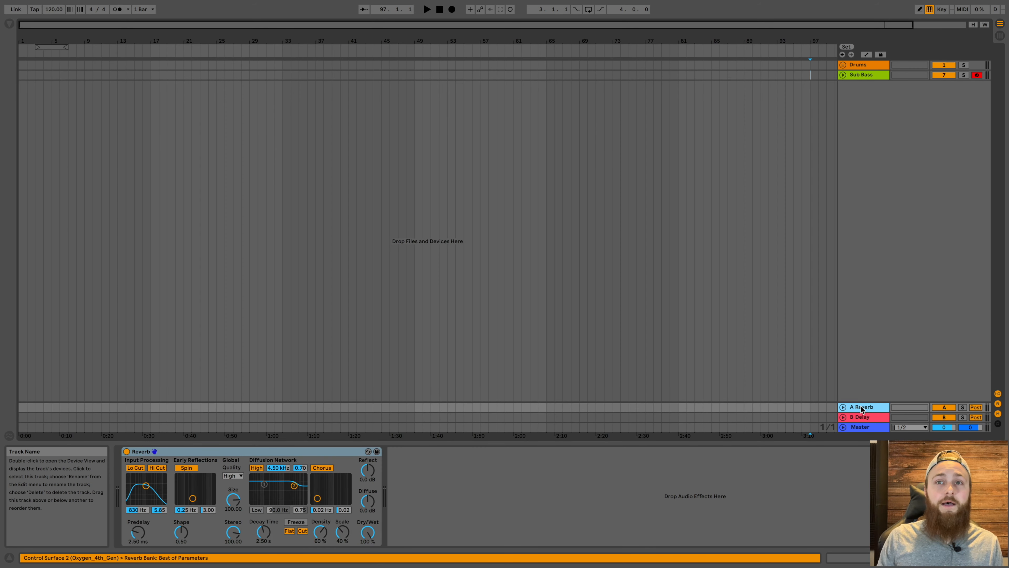
{"action": "key", "text": "Delete"}
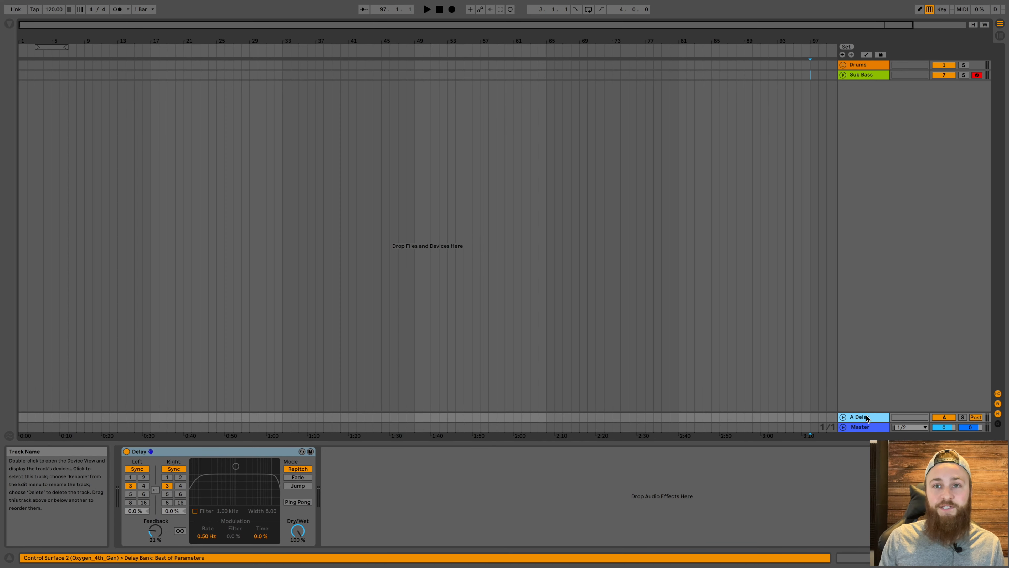
{"action": "key", "text": "Delete"}
- Insert a new return track, search the audio effects for "rever" and load Reverb onto the return
{"action": "right_click", "coordinate": [867, 418]}
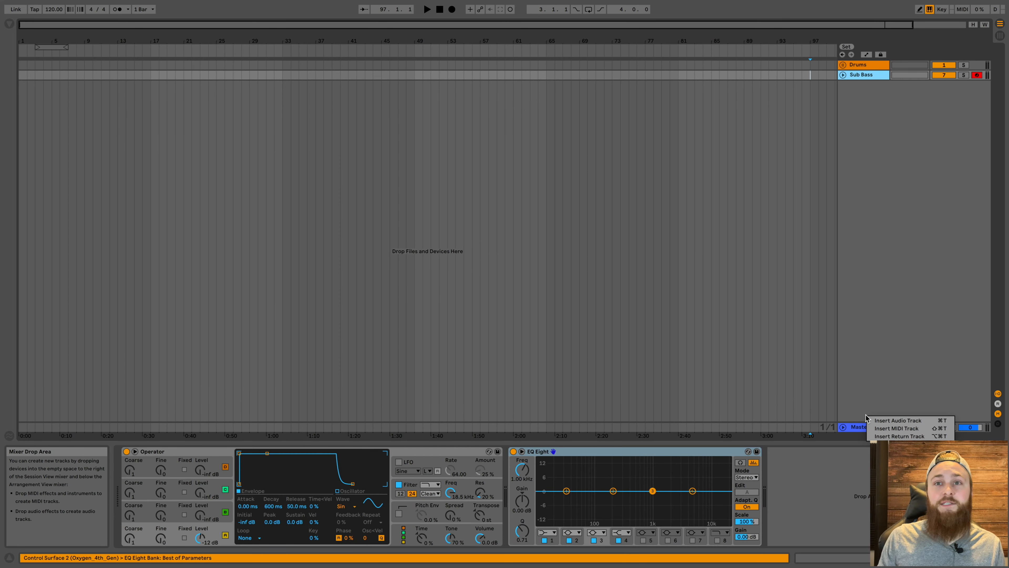
{"action": "left_click", "coordinate": [898, 436]}
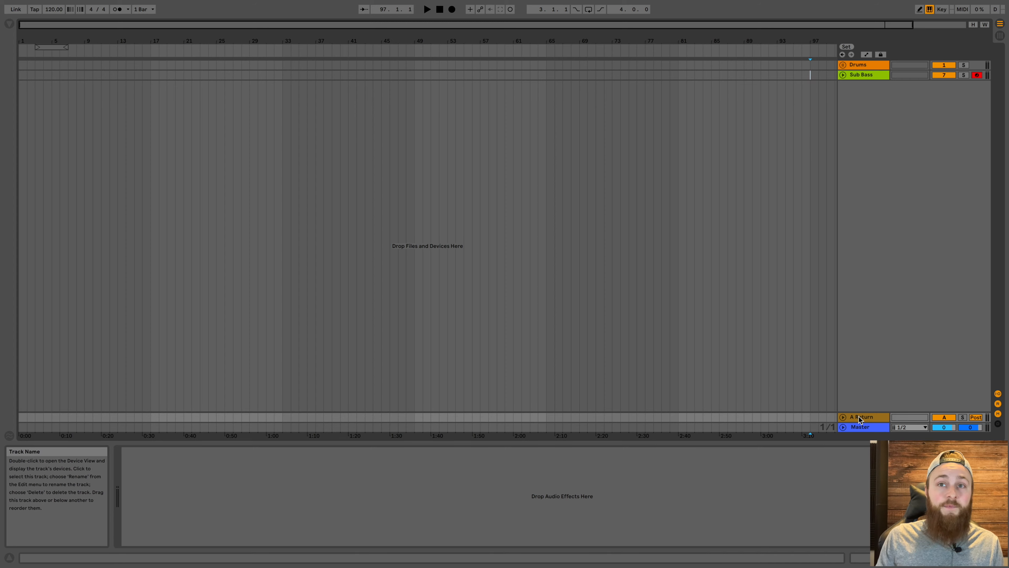
{"action": "left_click", "coordinate": [10, 25]}
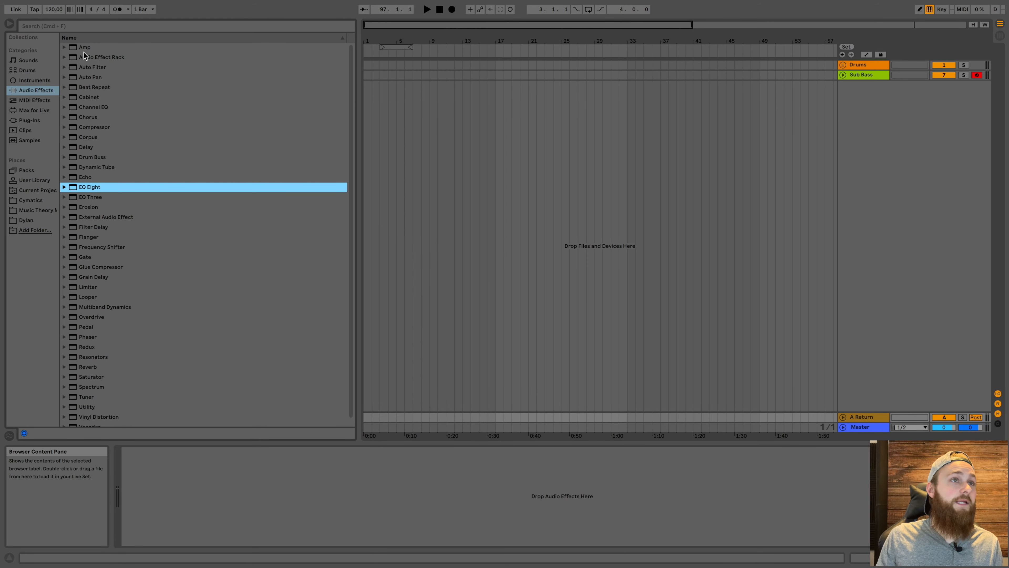
{"action": "left_click", "coordinate": [81, 28]}
{"action": "type", "text": "rever"}
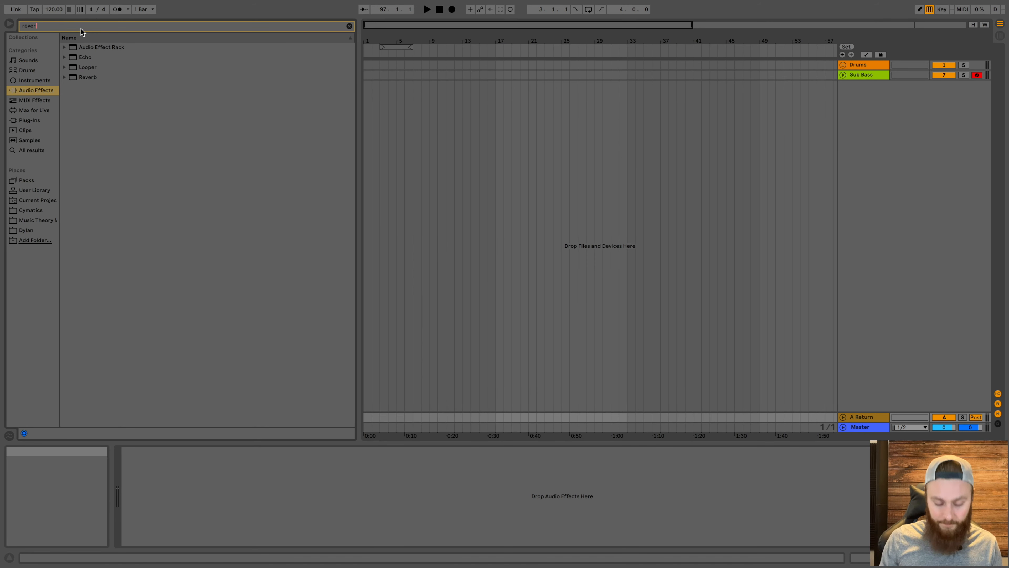
{"action": "left_click_drag", "start_coordinate": [90, 77], "coordinate": [864, 417]}
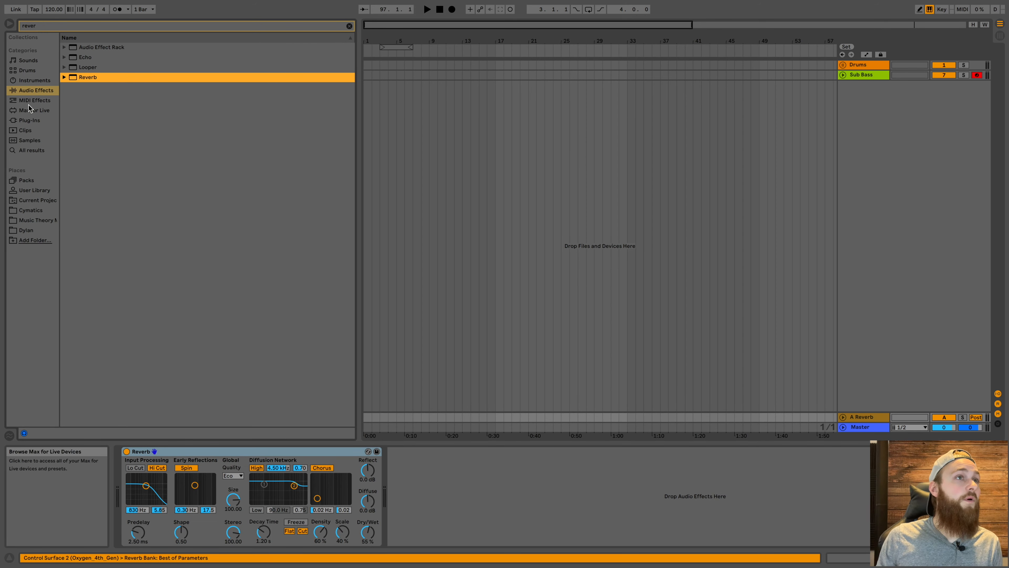
- Clear the browser search, add EQ Eight after Reverb on the return track, and hide the browser
{"action": "left_click", "coordinate": [349, 26]}
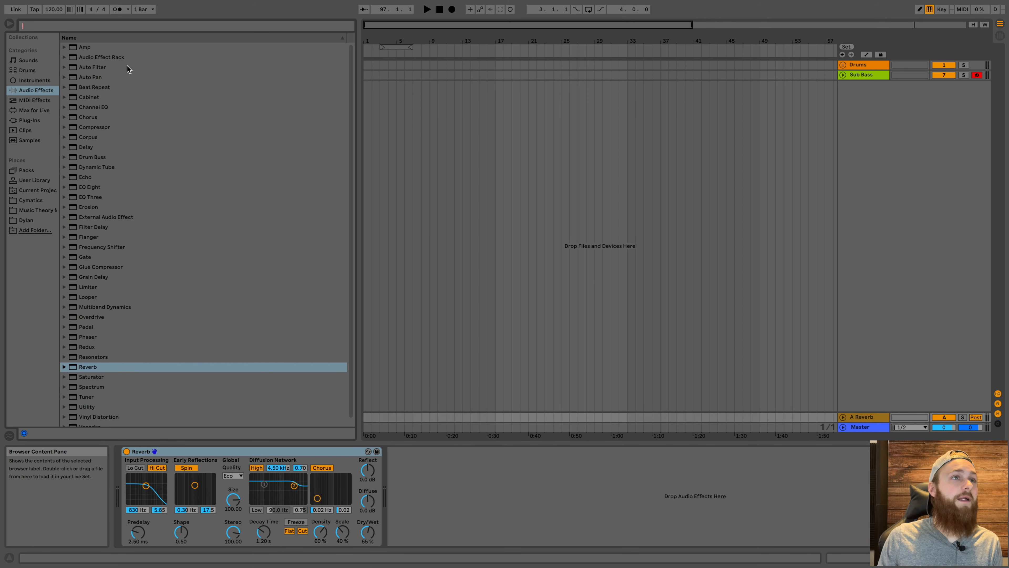
{"action": "left_click", "coordinate": [97, 187]}
{"action": "left_click_drag", "start_coordinate": [867, 415], "coordinate": [868, 415]}
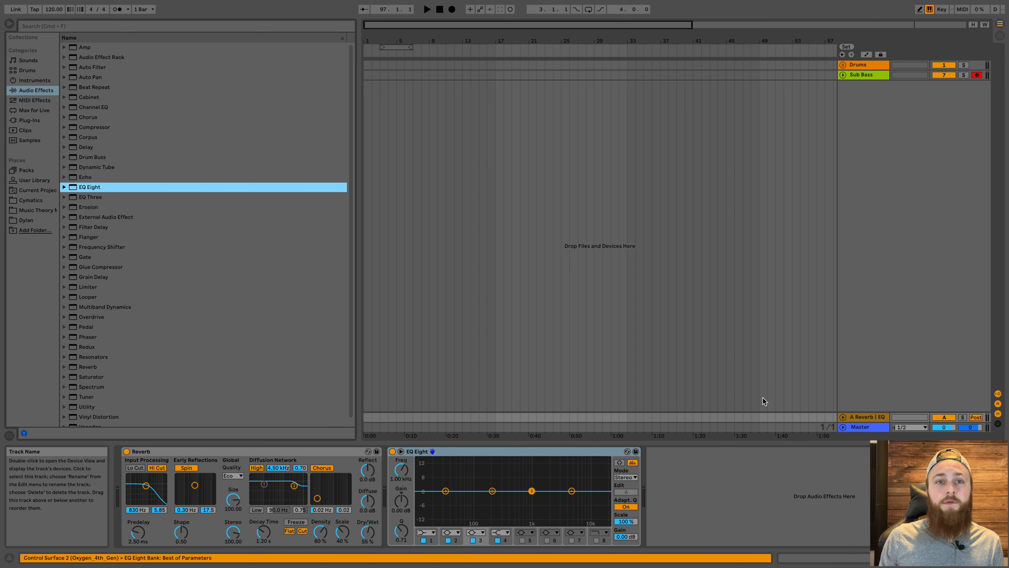
{"action": "left_click", "coordinate": [9, 24]}
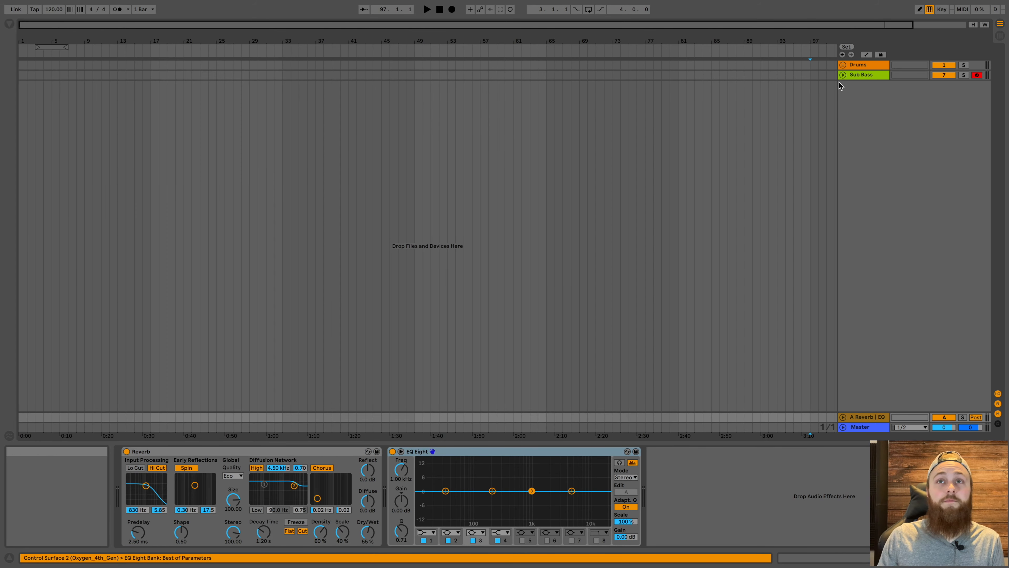
- Unfold the Sub Bass track and try out its send to the reverb return
{"action": "left_click", "coordinate": [844, 74]}
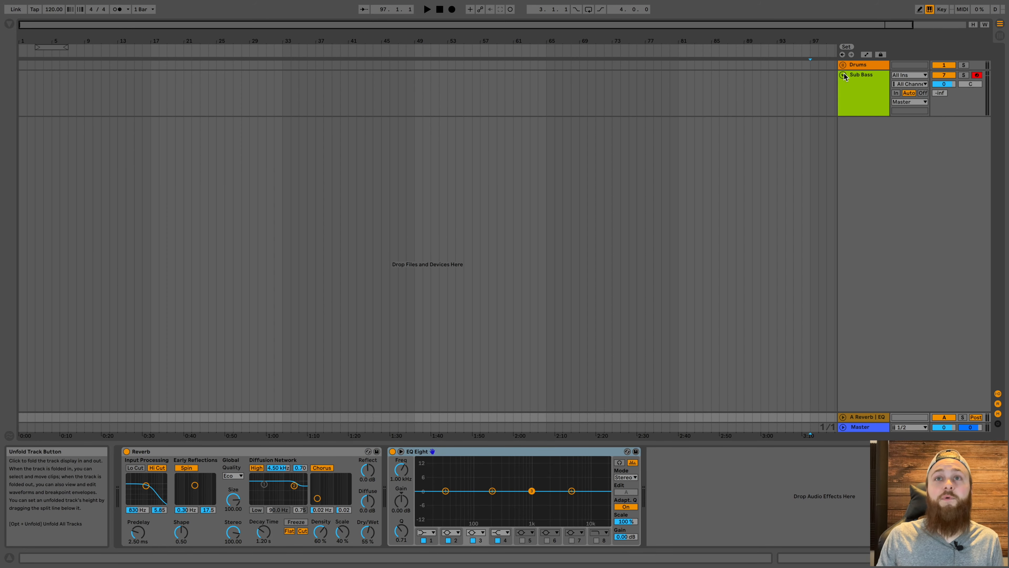
{"action": "left_click_drag", "start_coordinate": [939, 92], "coordinate": [940, 115]}
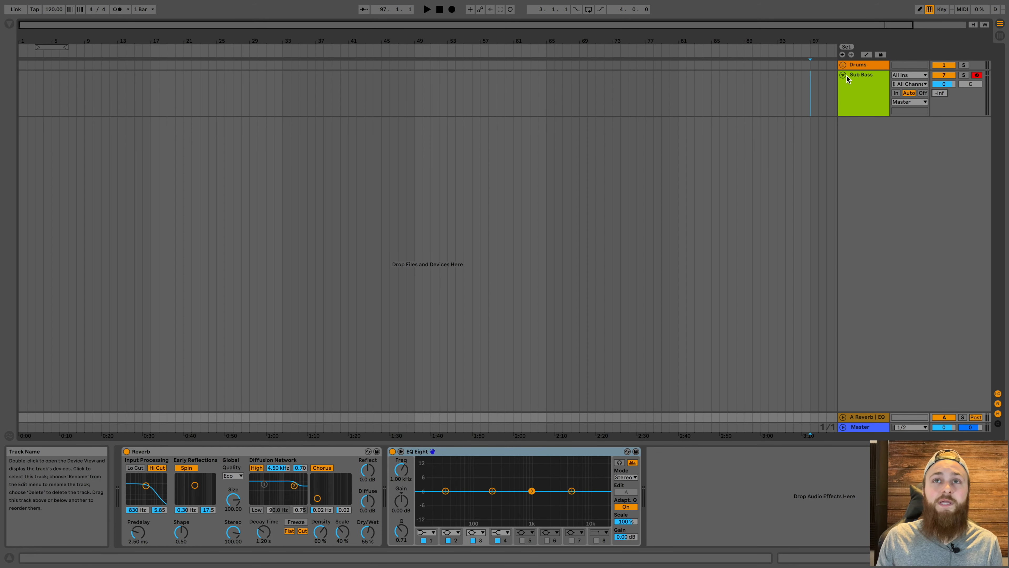
- Enable the Reverb's Lo Cut, set the input filter to 1.24 kHz with bandwidth 6.34, Decay Time to 1.92 s and Dry/Wet to 100%
{"action": "left_click", "coordinate": [134, 468]}
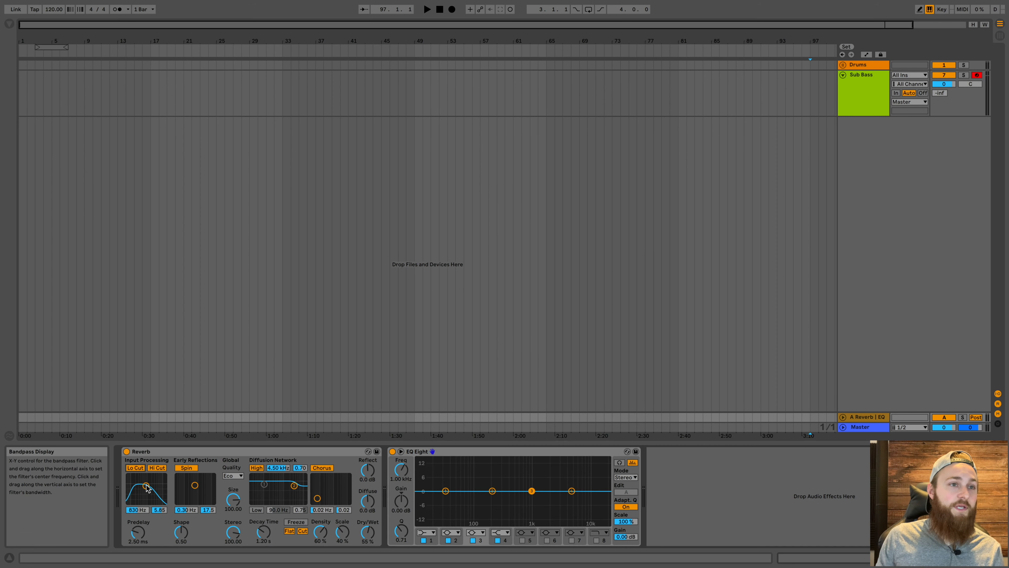
{"action": "left_click_drag", "start_coordinate": [147, 487], "coordinate": [148, 484]}
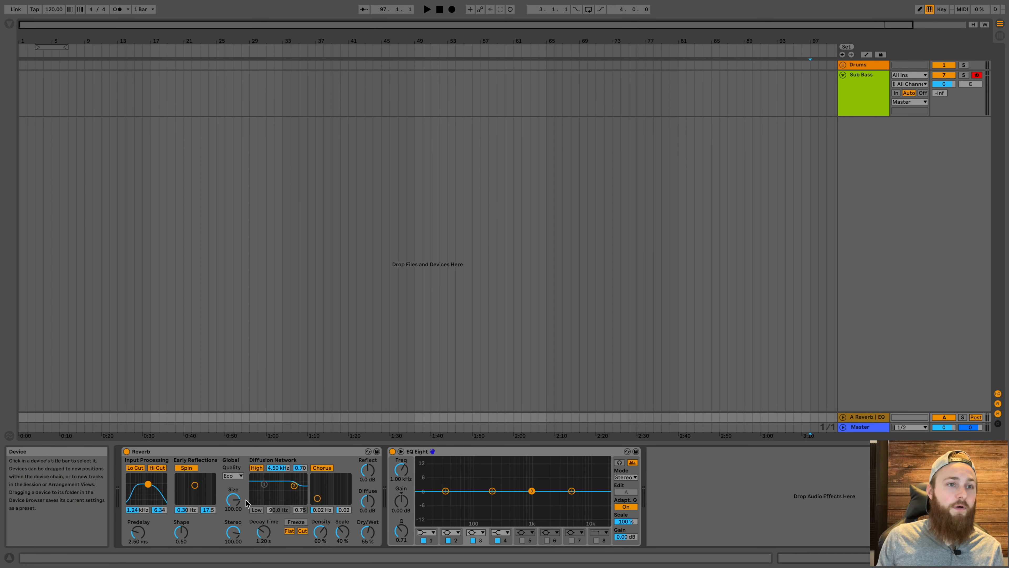
{"action": "left_click_drag", "start_coordinate": [263, 531], "coordinate": [263, 520]}
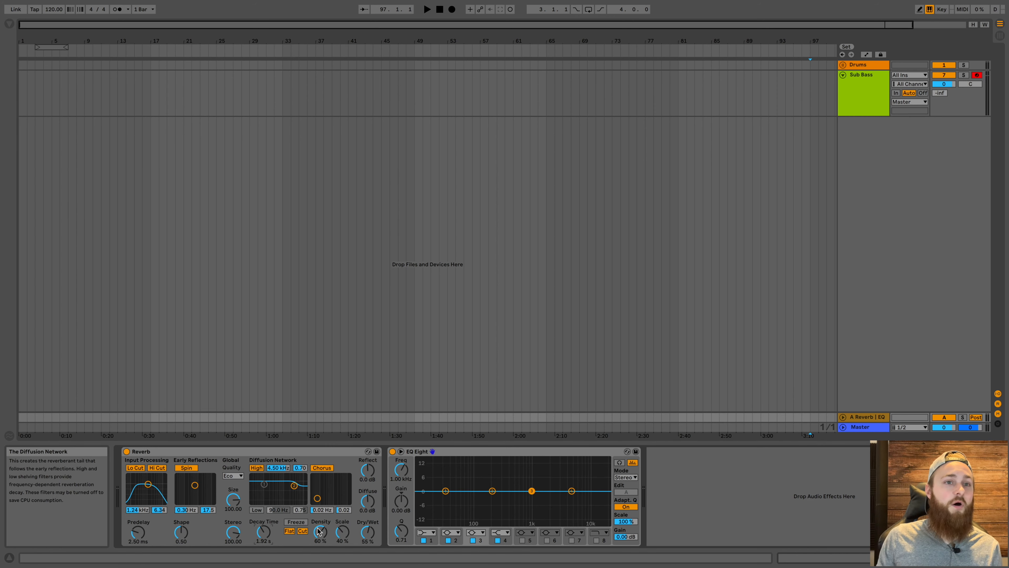
{"action": "left_click_drag", "start_coordinate": [369, 533], "coordinate": [367, 522]}
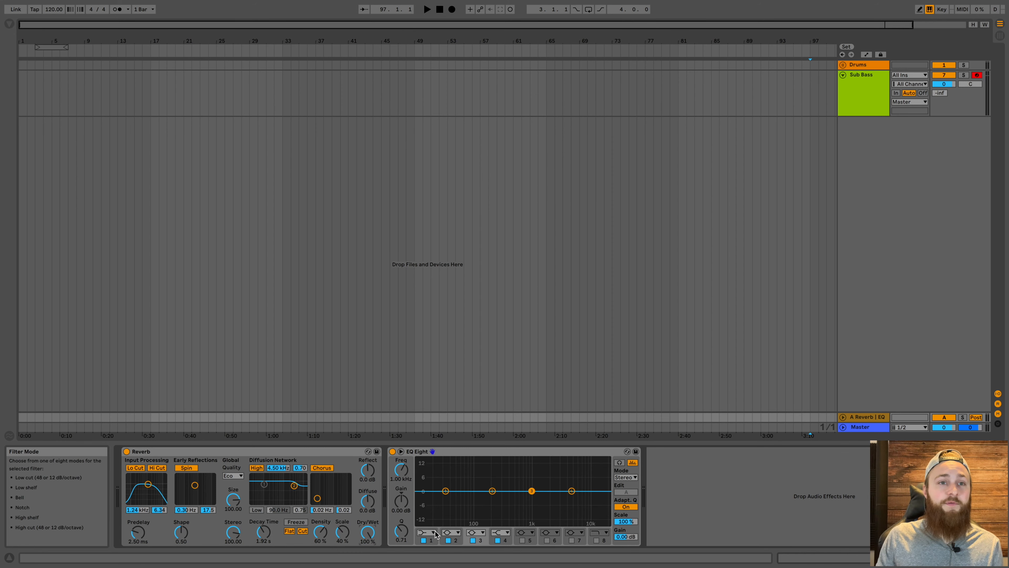
- Make EQ Eight's band 1 a low cut at 2.03 kHz on the reverb return, and fold the Sub Bass track
{"action": "left_click", "coordinate": [426, 532]}
{"action": "left_click", "coordinate": [425, 481]}
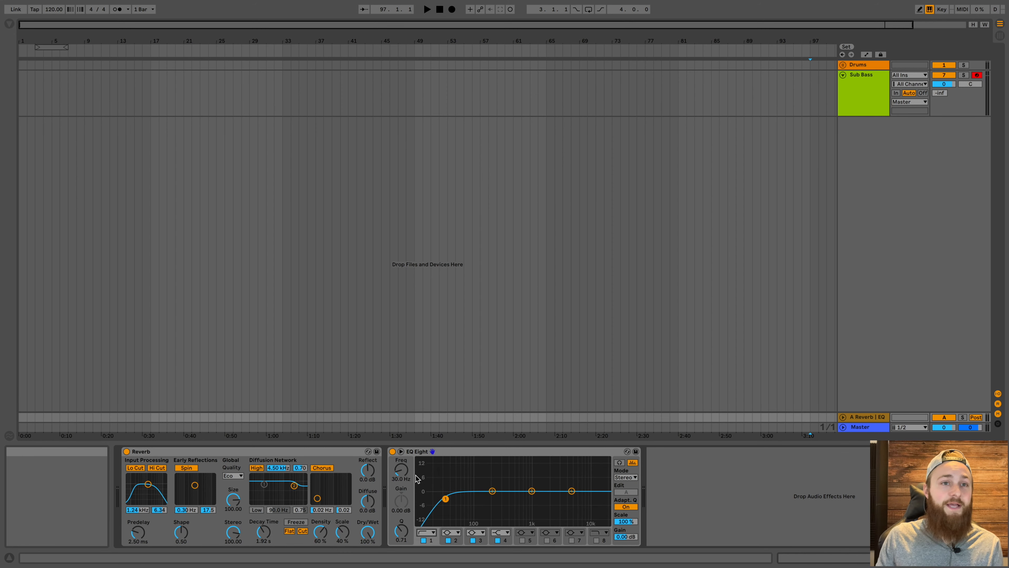
{"action": "left_click_drag", "start_coordinate": [401, 470], "coordinate": [400, 440]}
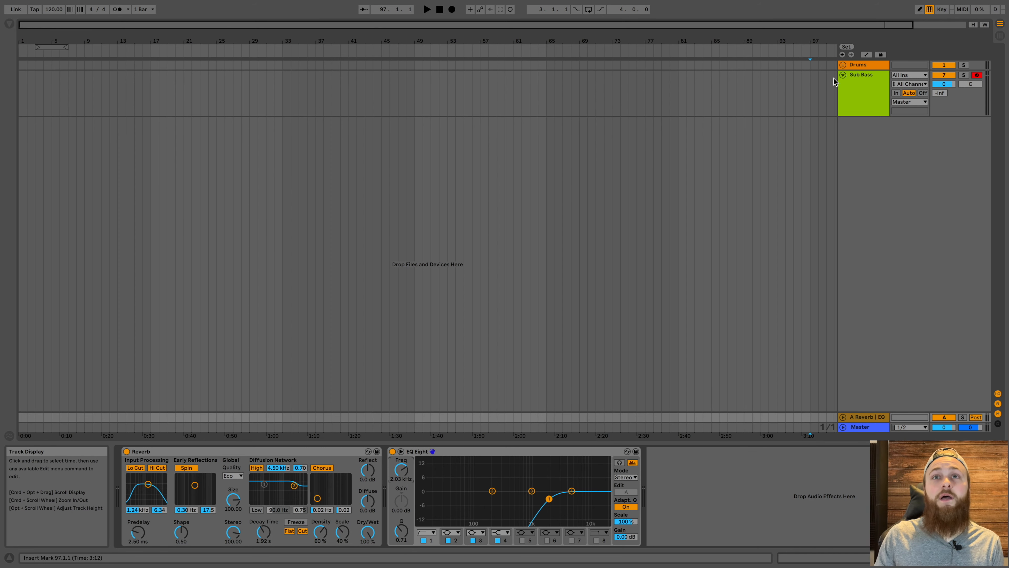
{"action": "left_click", "coordinate": [843, 75]}
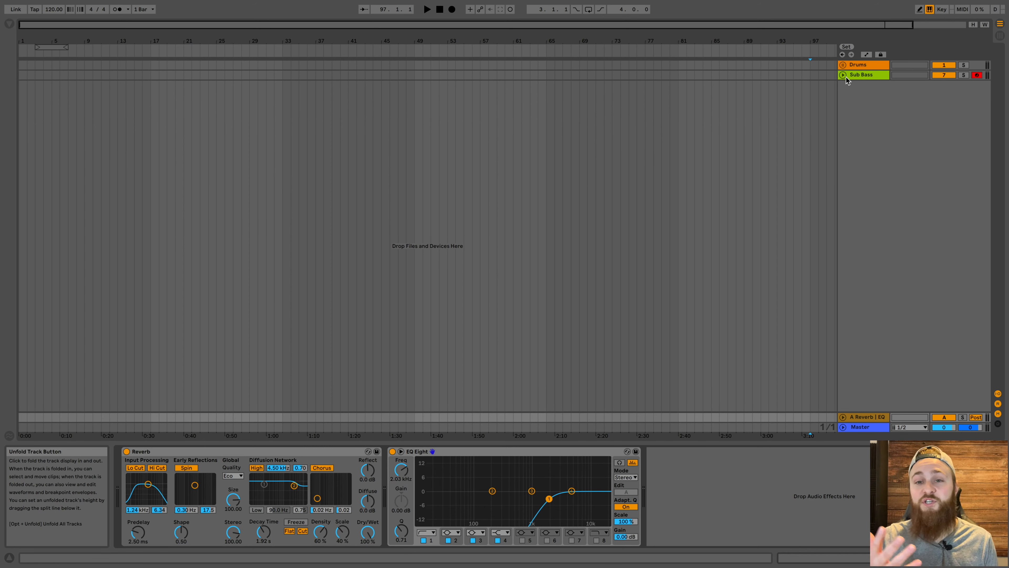